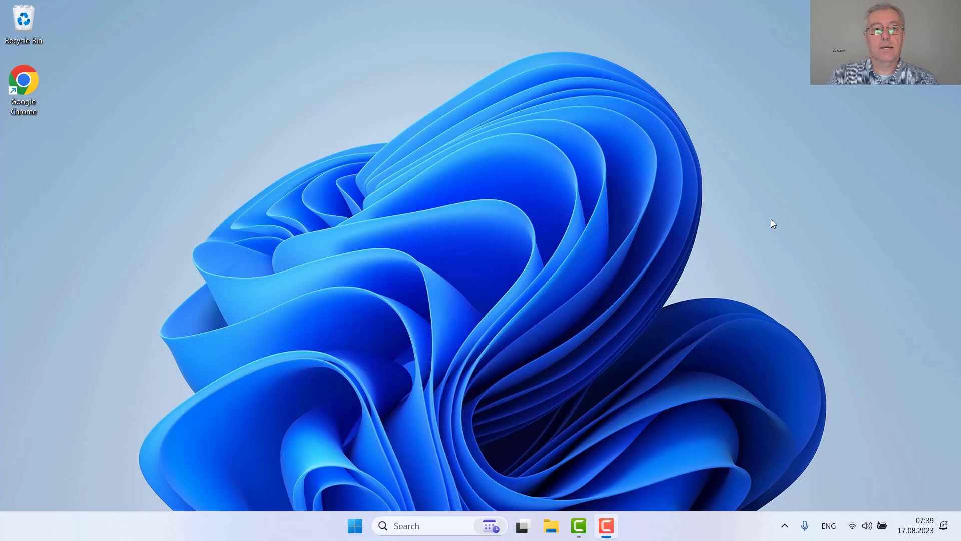
double_click(25, 88)
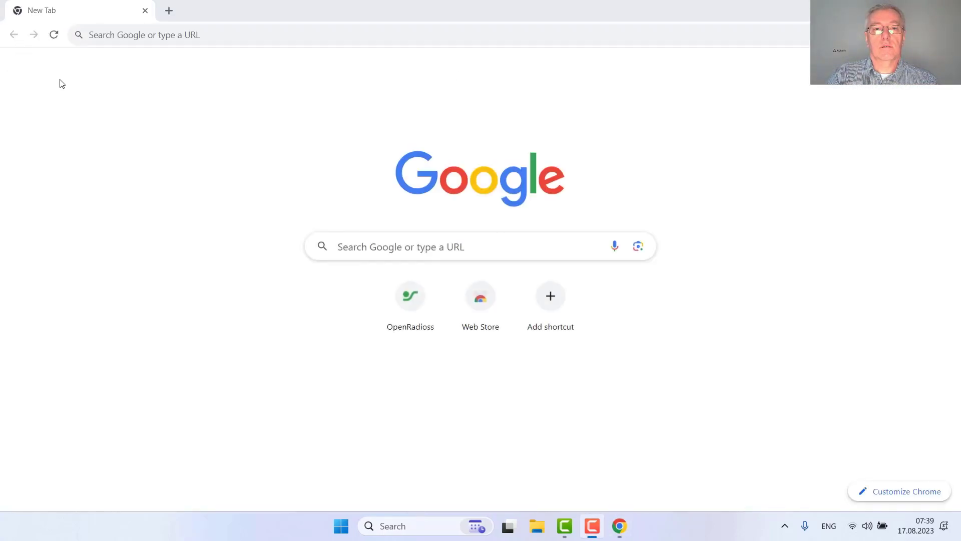
click(187, 39)
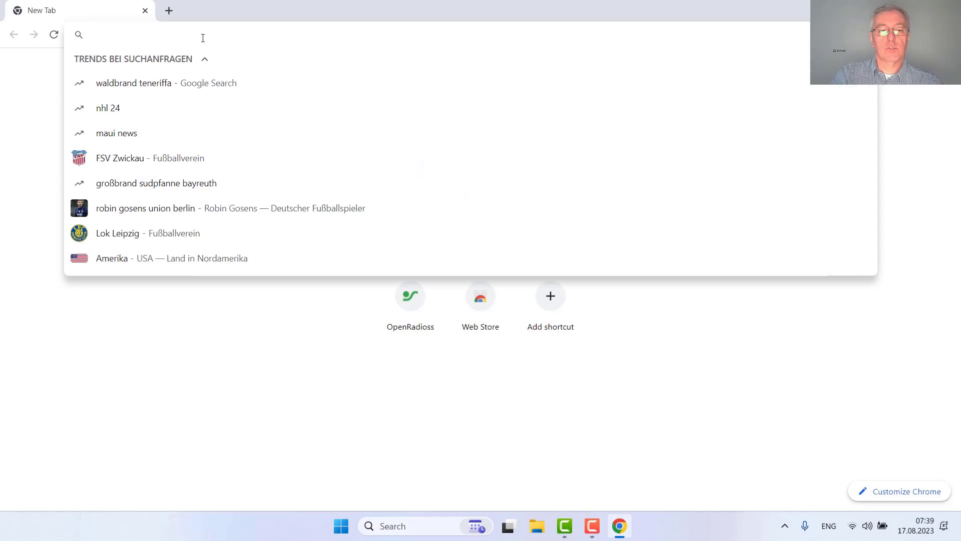
text(www)
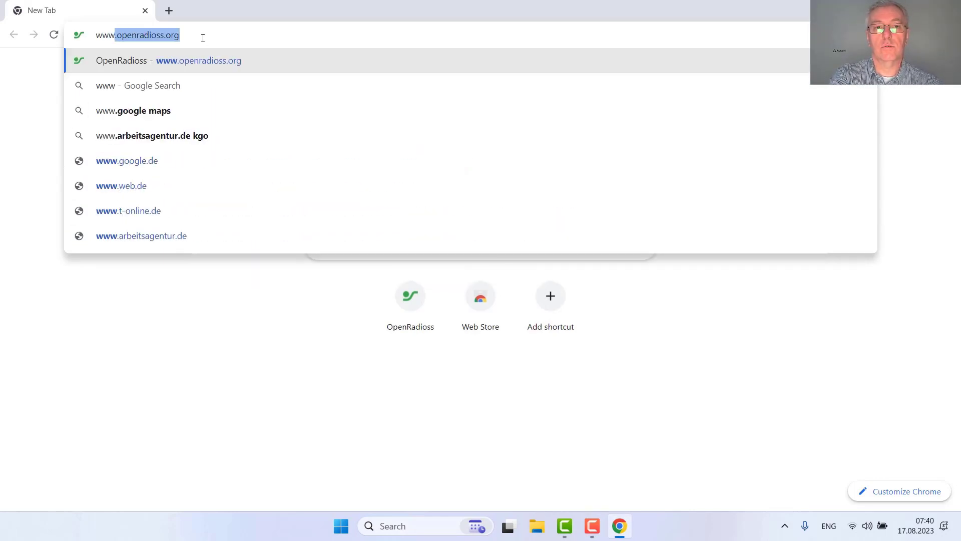
text(.)
key(Return)
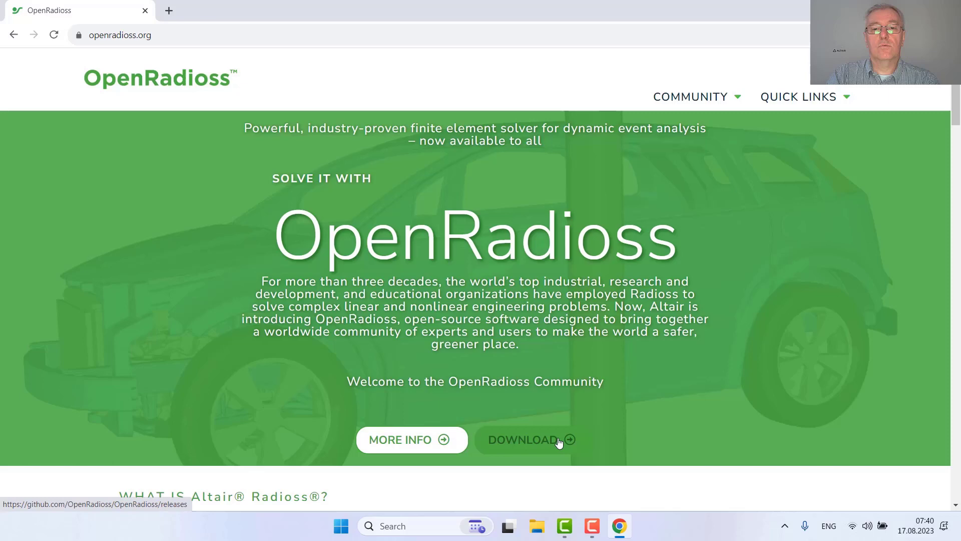
click(560, 441)
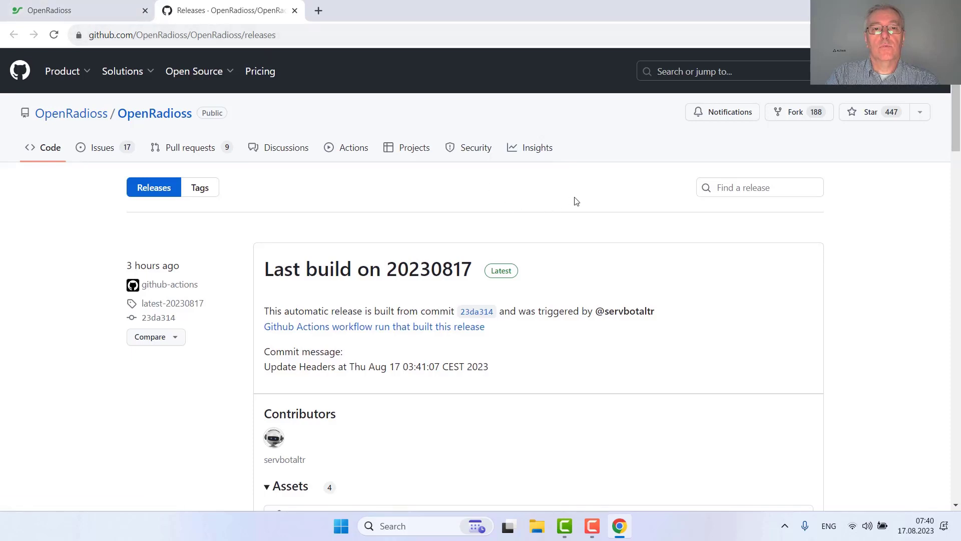
Download the 173 MB OpenRadioss_win64.zip asset from the 20230817 latest release.
scroll(581, 222, down, 3)
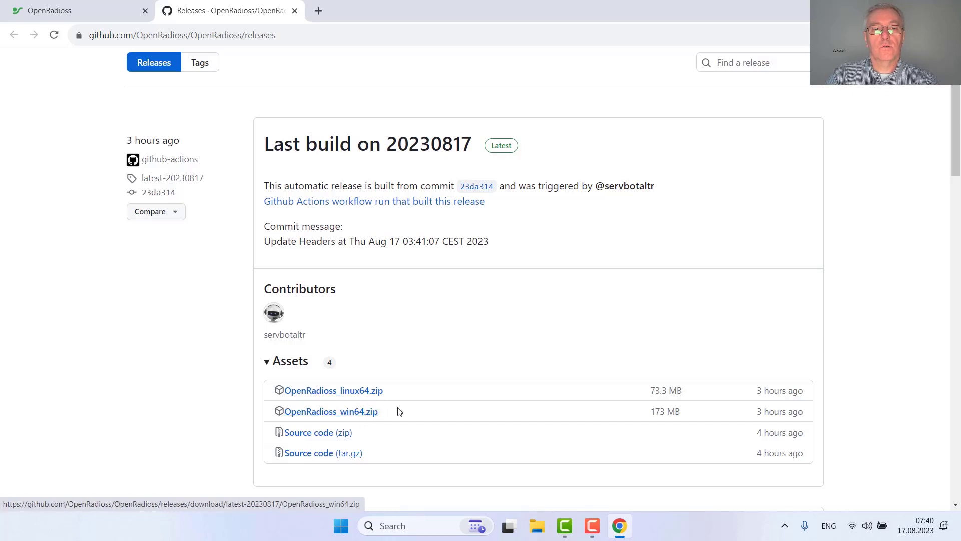
click(368, 413)
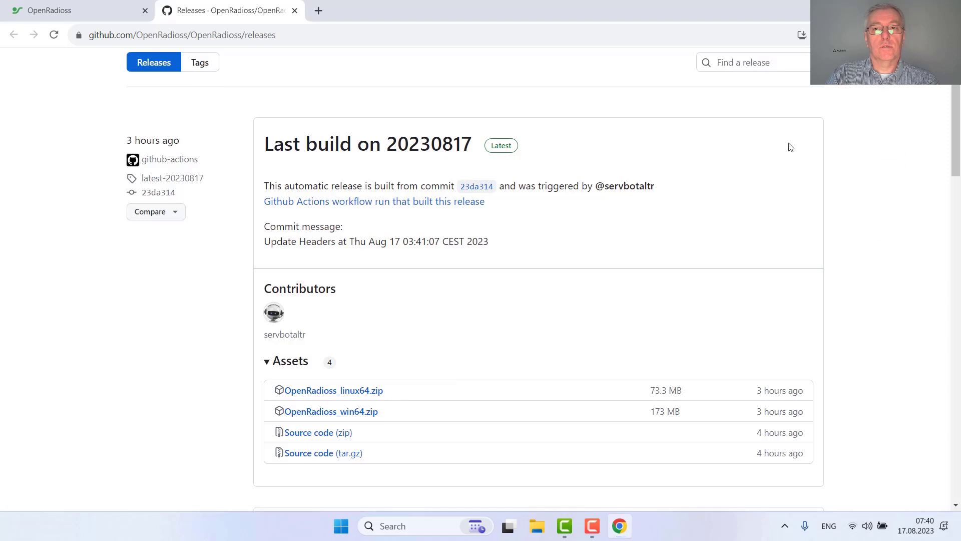
Back on openradioss.org, go to User Documentation > Running OpenRadioss > python/tk job submission guis.
click(80, 10)
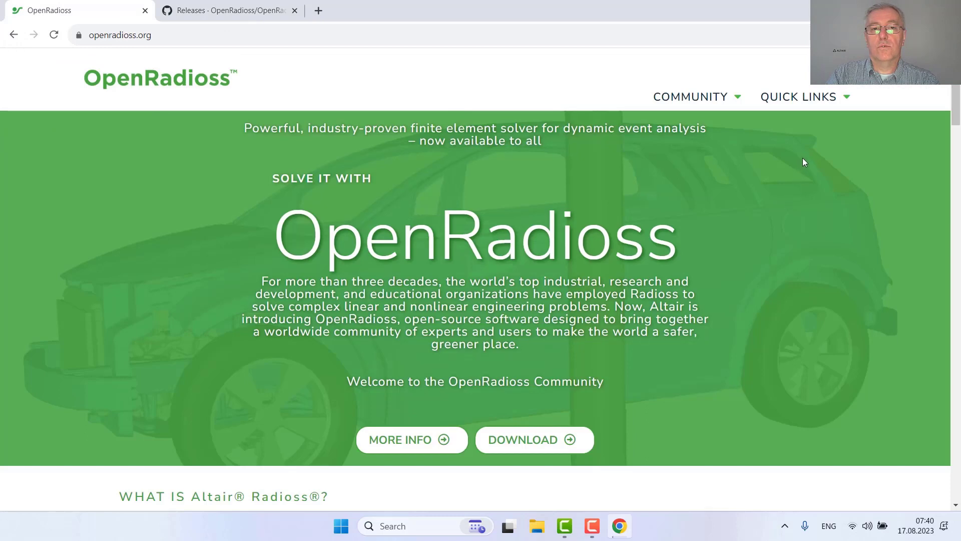
mouse_move(817, 103)
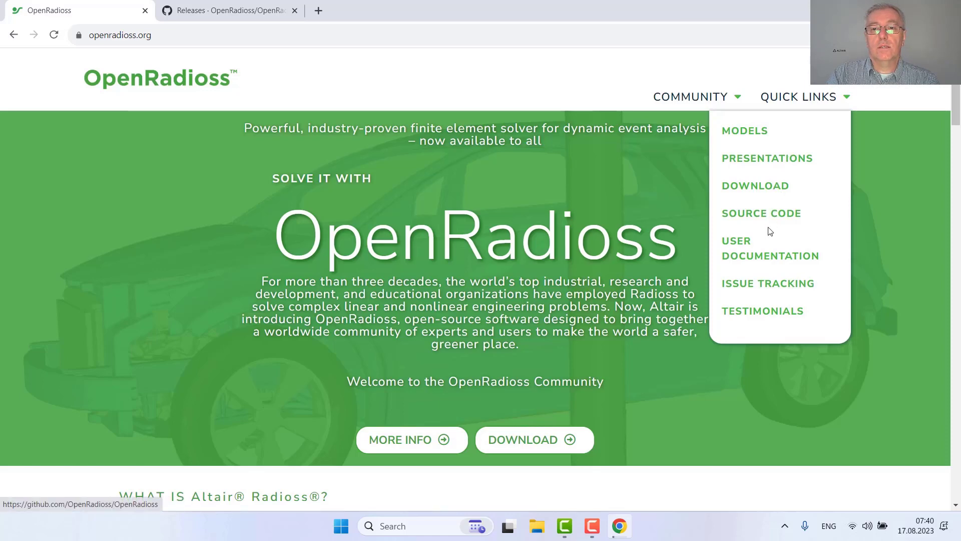
click(741, 258)
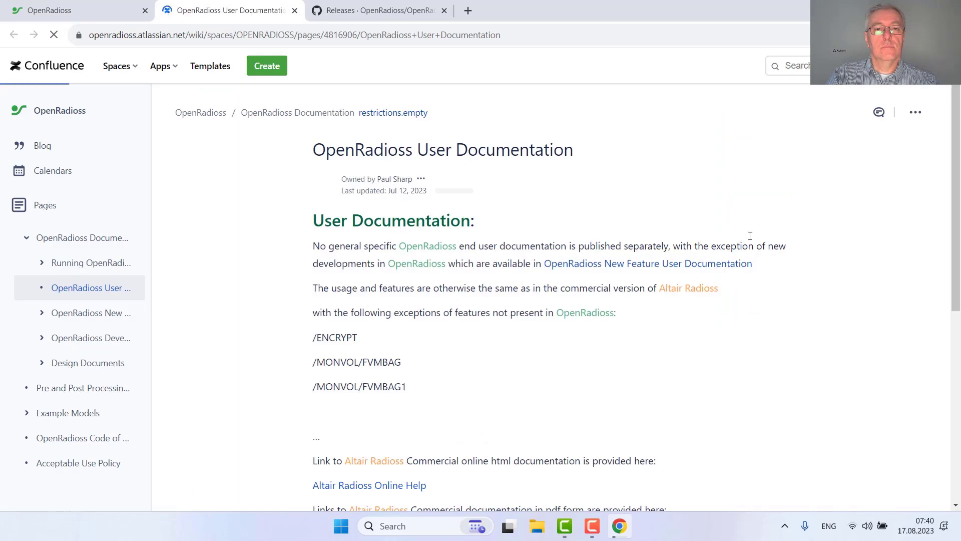
click(116, 257)
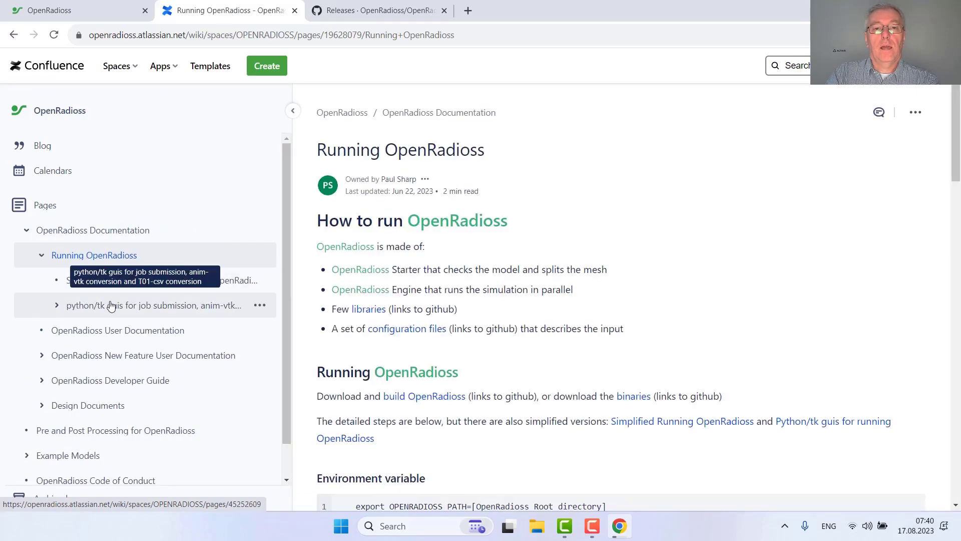
click(111, 306)
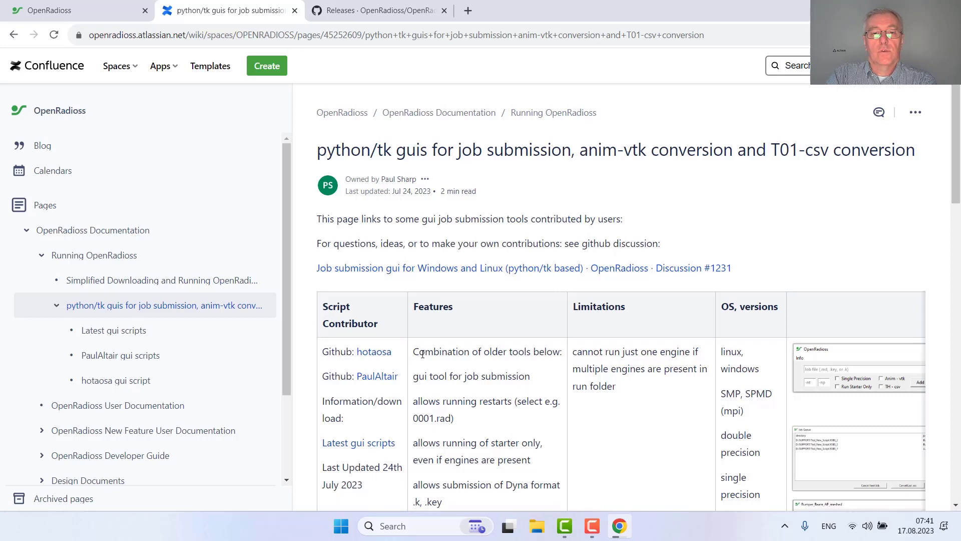
Open the Latest gui scripts page and download the 8.4MB Windows gui scripts zip.
scroll(422, 354, down, 3)
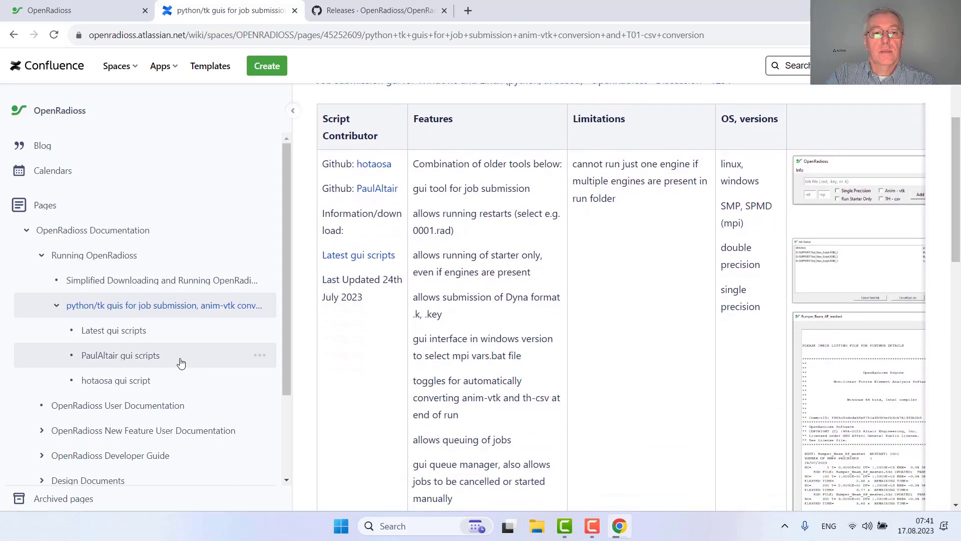
click(142, 330)
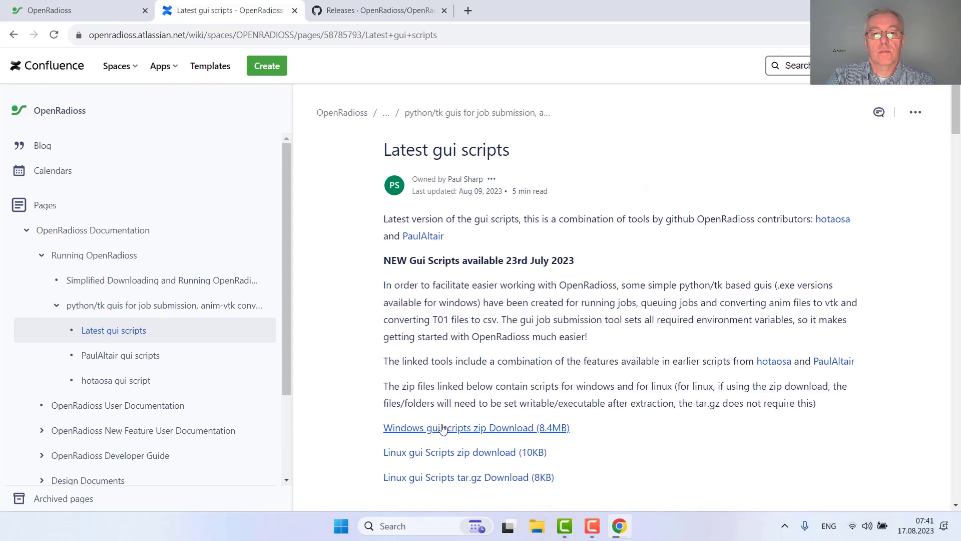
click(504, 428)
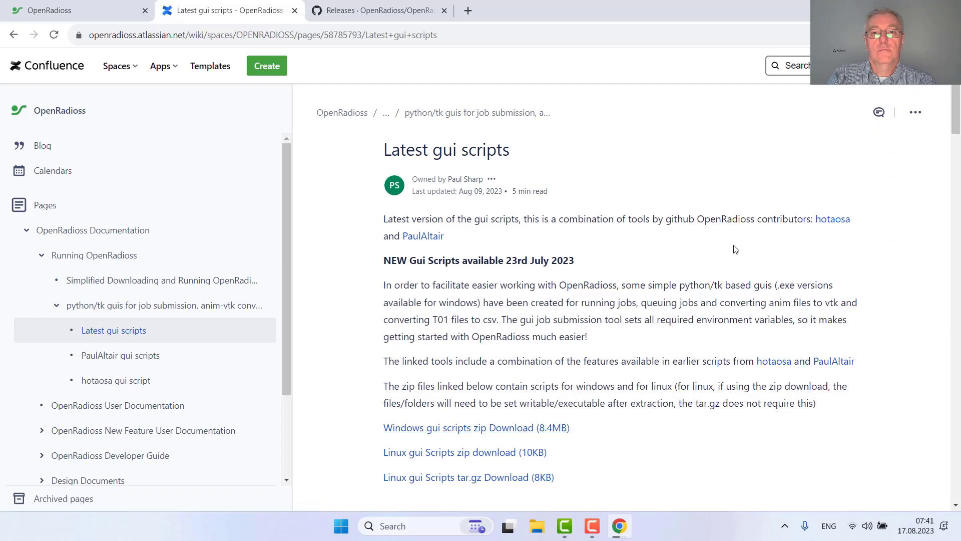
scroll(214, 322, down, 1)
scroll(214, 320, down, 2)
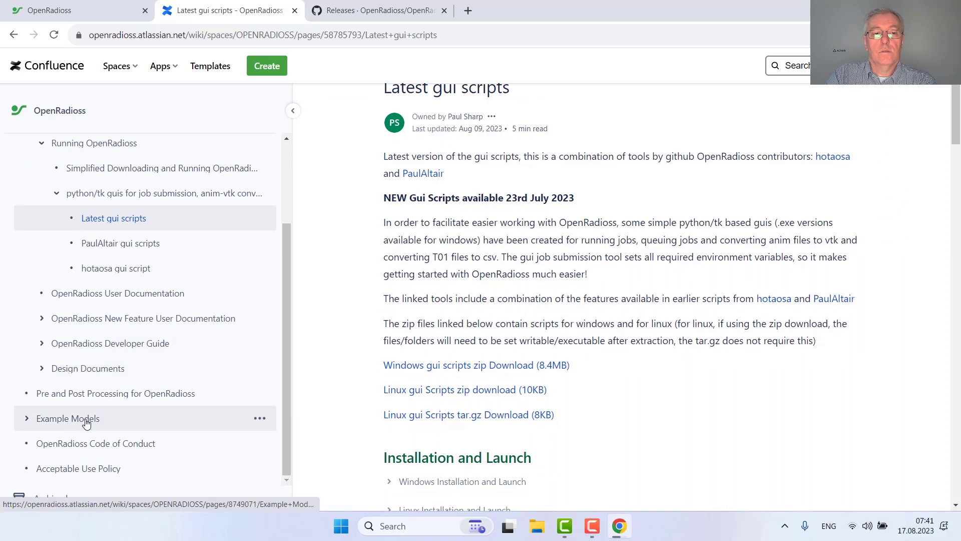
From Example Models, open the Bumper Beam page and review its input files and animated results.
click(104, 419)
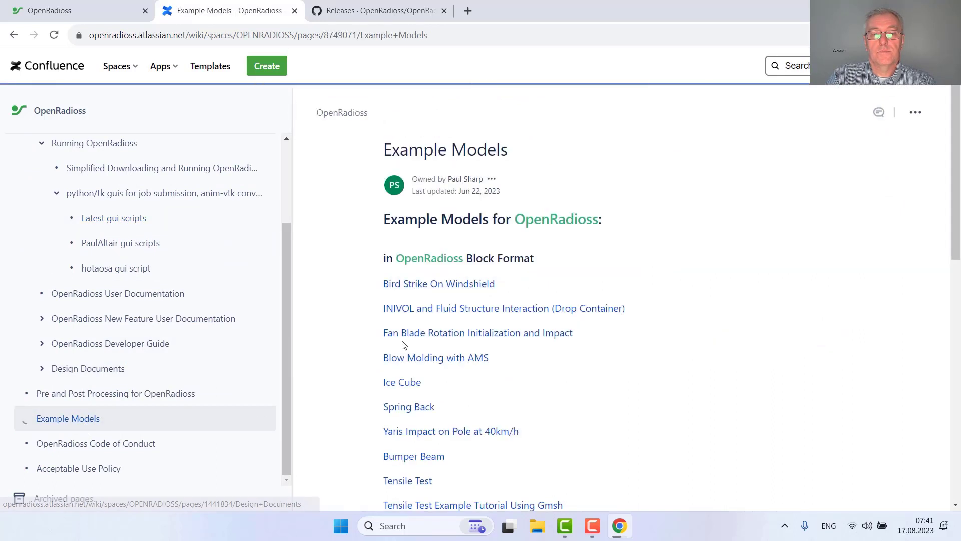
scroll(410, 335, down, 3)
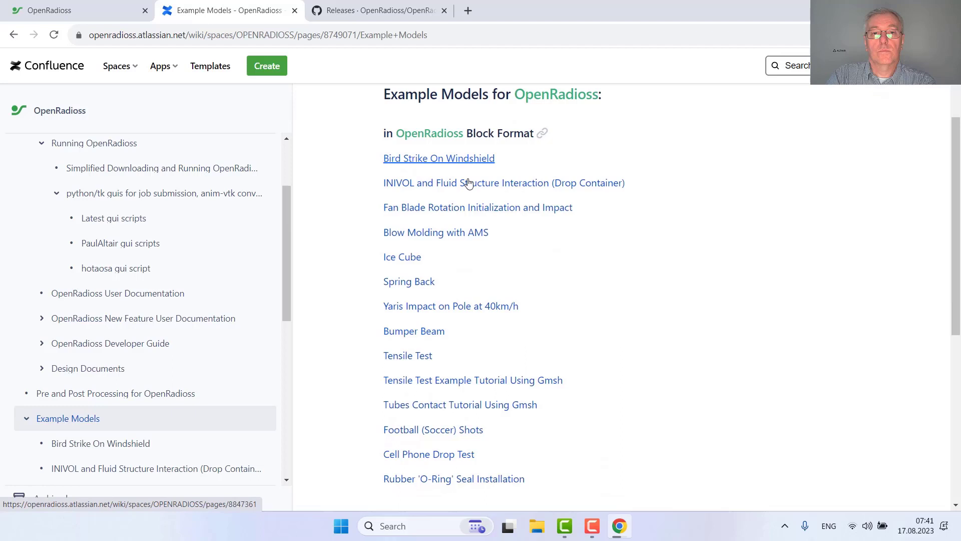
click(426, 332)
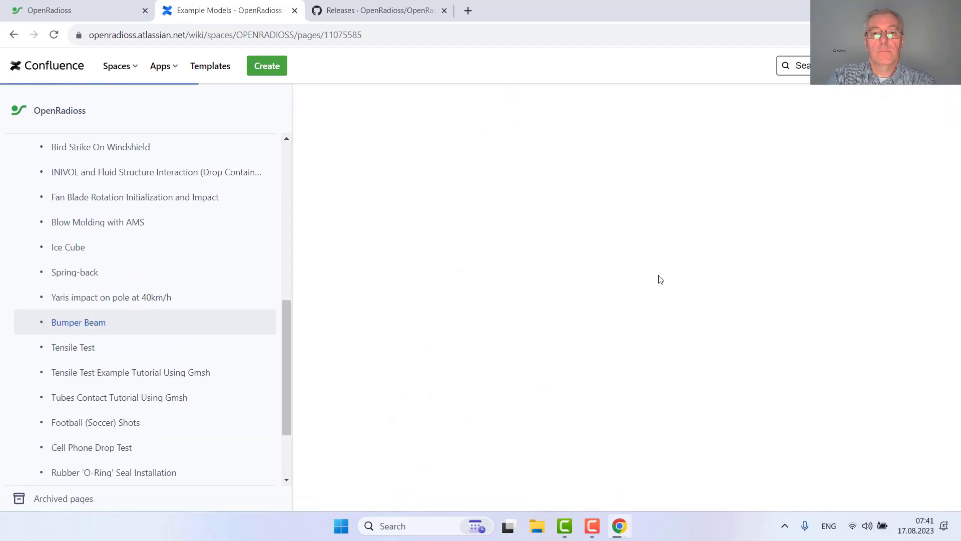
scroll(656, 280, down, 2)
scroll(657, 280, down, 1)
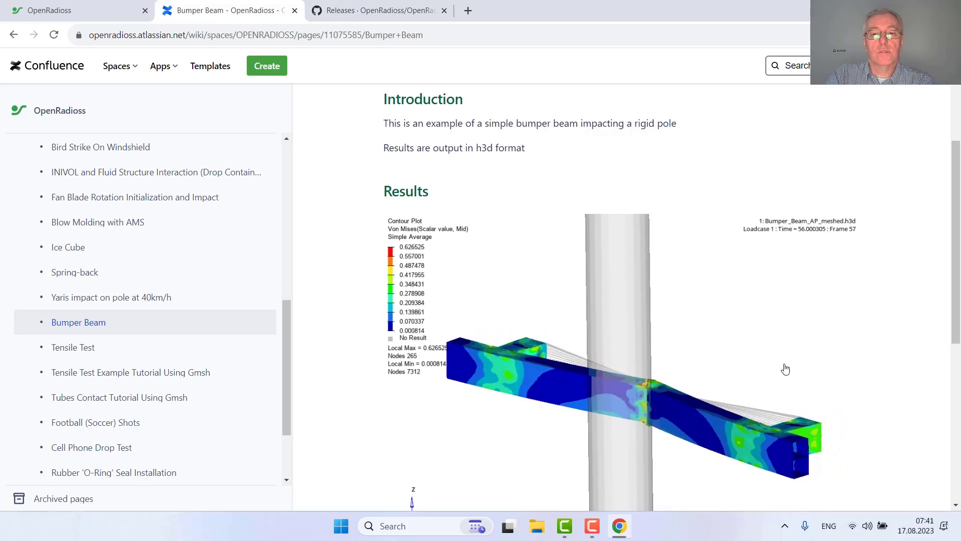
scroll(786, 367, down, 1)
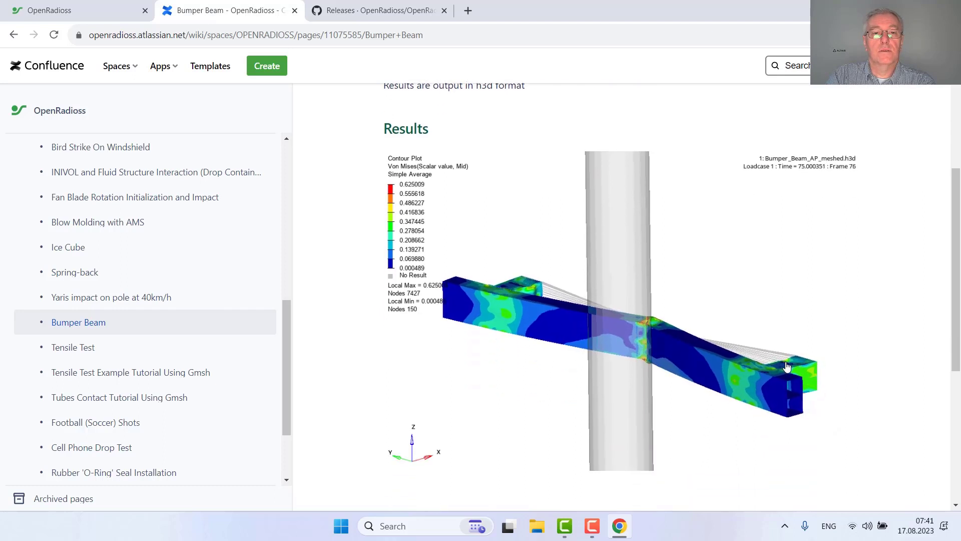
scroll(786, 367, up, 2)
scroll(787, 367, up, 2)
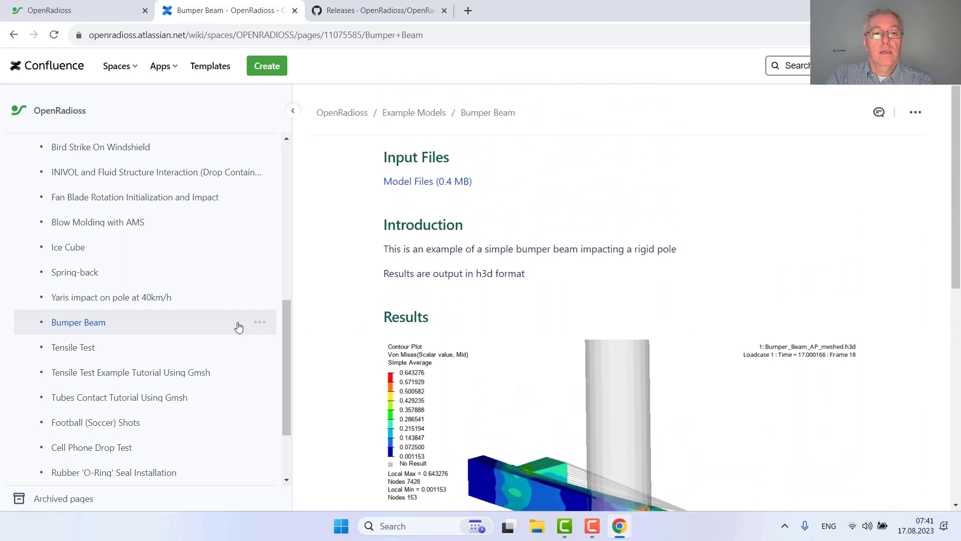
scroll(224, 339, down, 2)
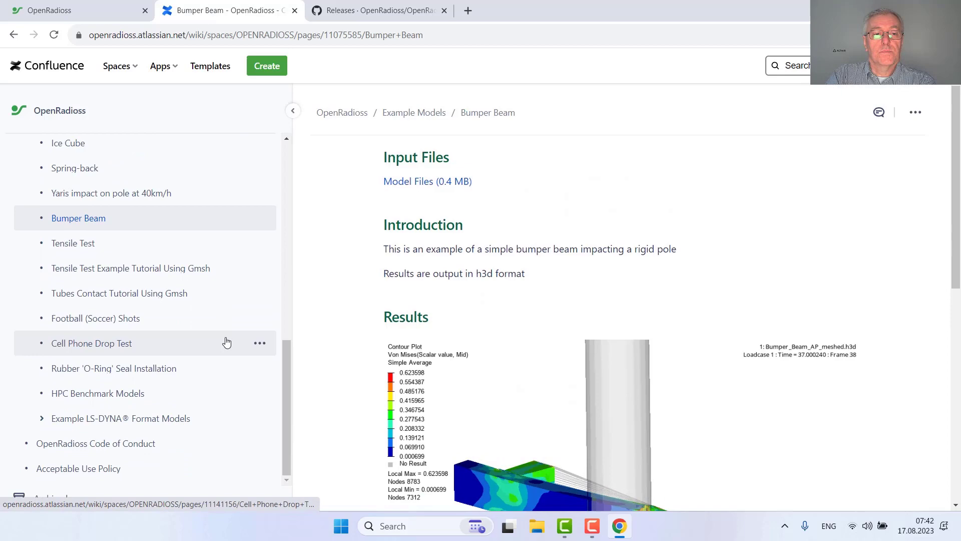
scroll(226, 342, down, 1)
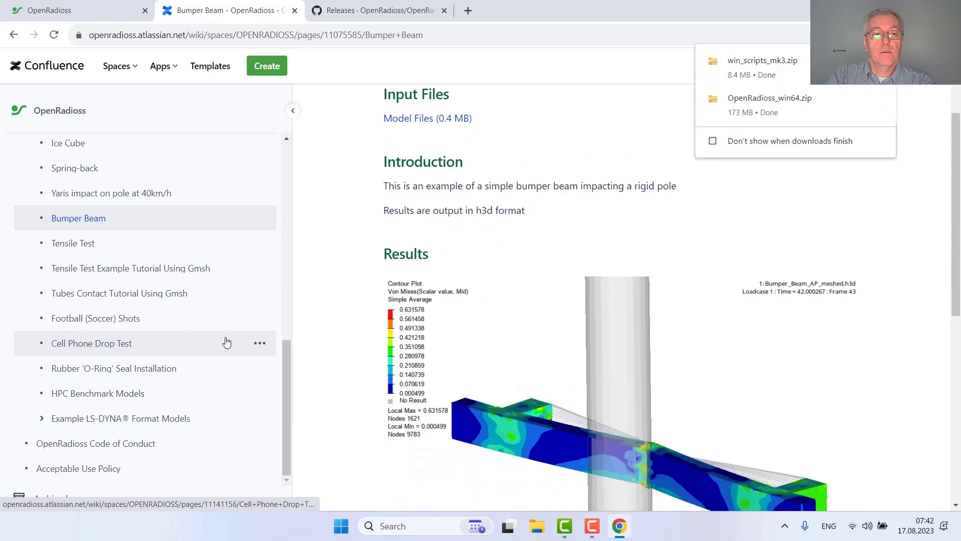
Download zug_test3_RS.zip from the Tensile Test Model in LS-DYNA® format page.
click(151, 418)
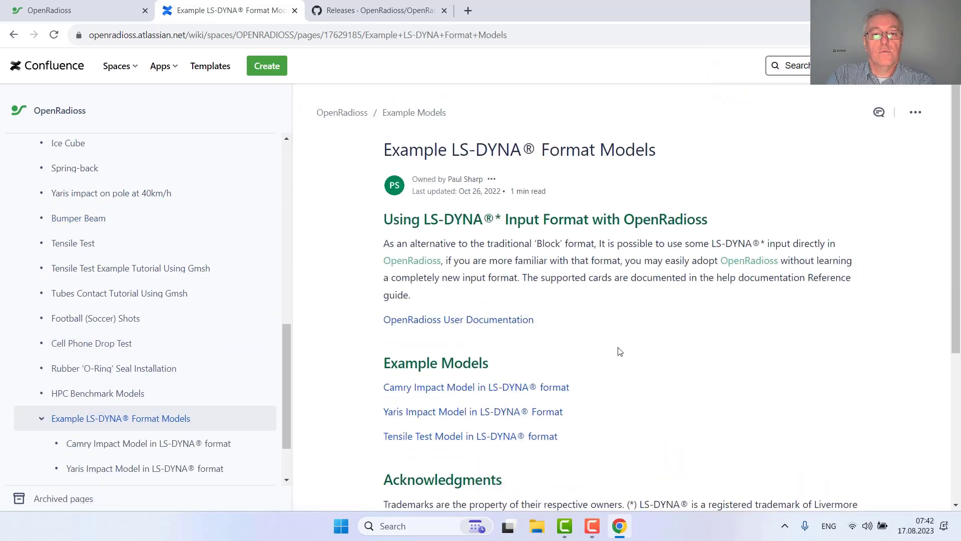
scroll(618, 352, down, 1)
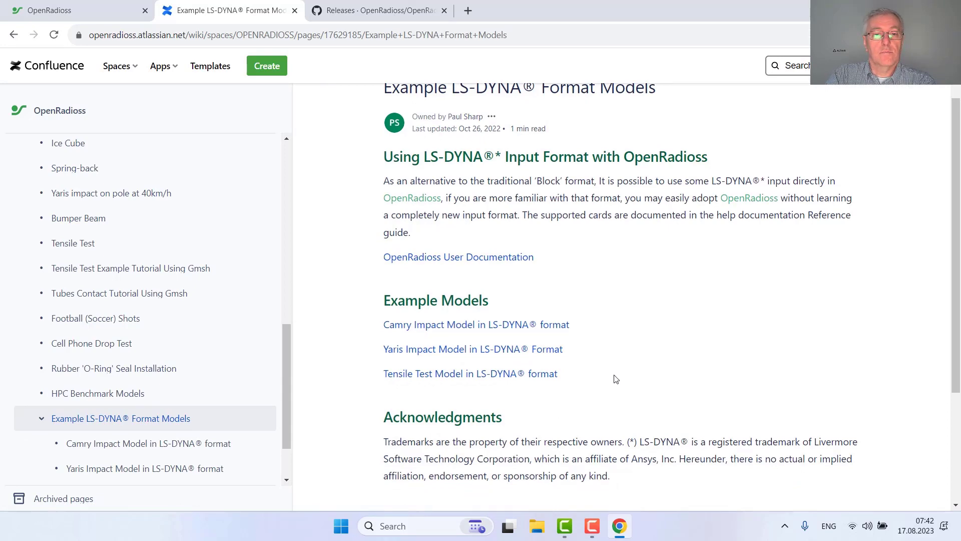
click(406, 379)
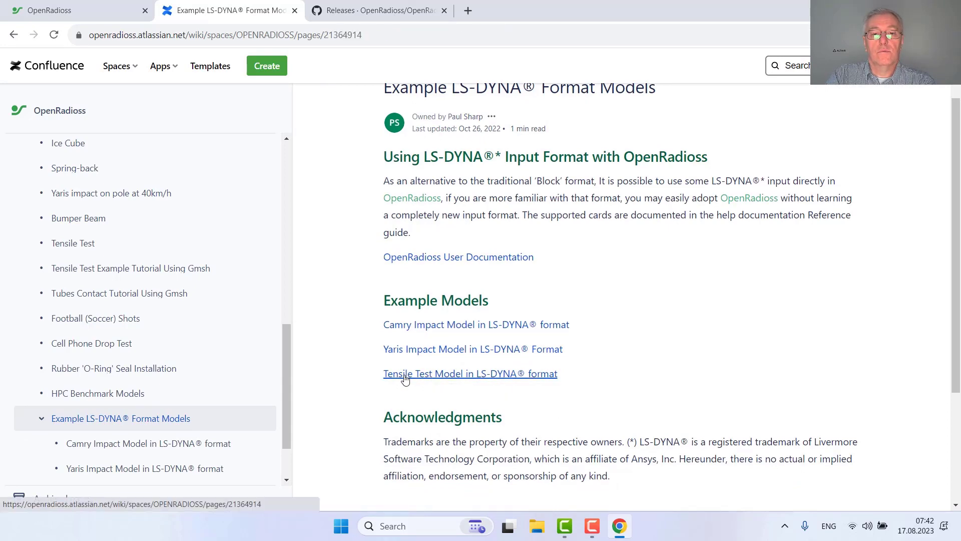
scroll(627, 365, down, 15)
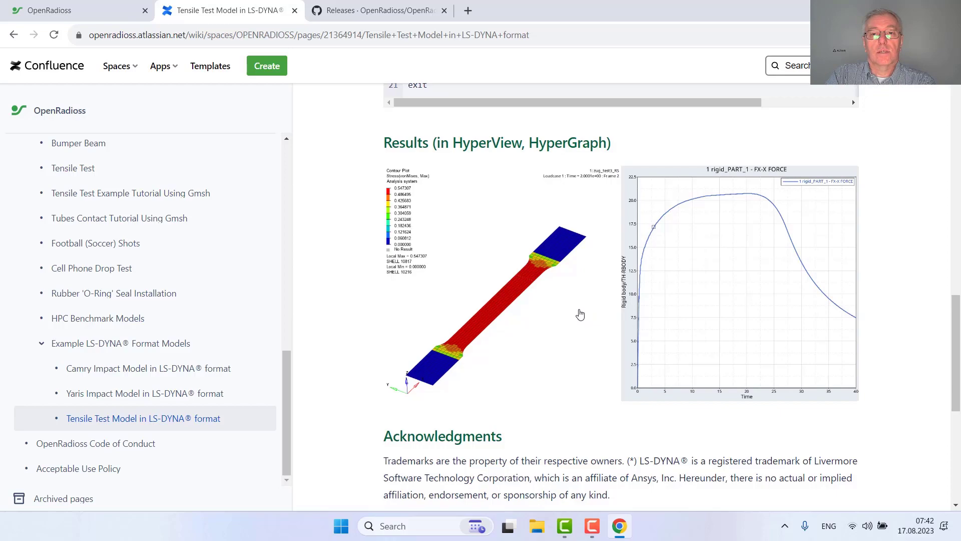
scroll(575, 313, up, 1)
scroll(575, 313, up, 20)
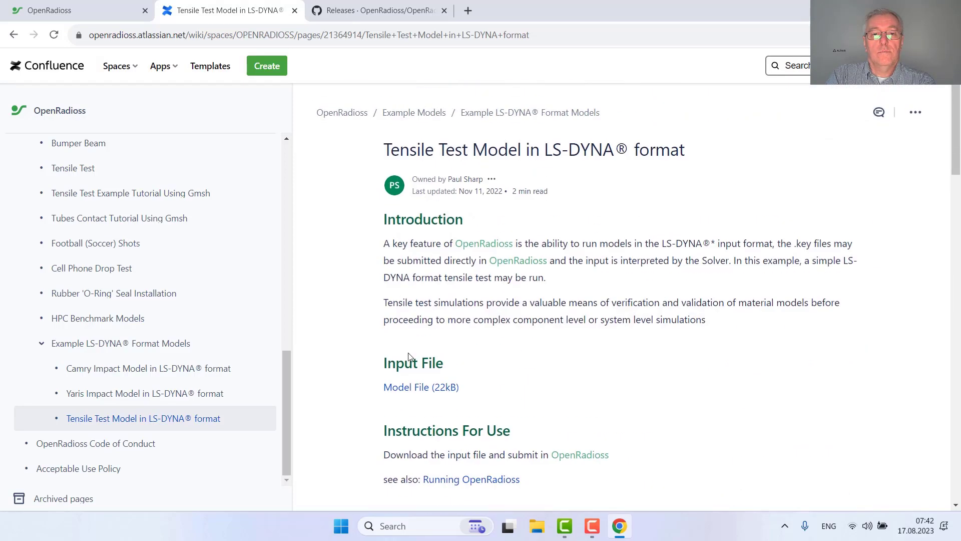
click(407, 387)
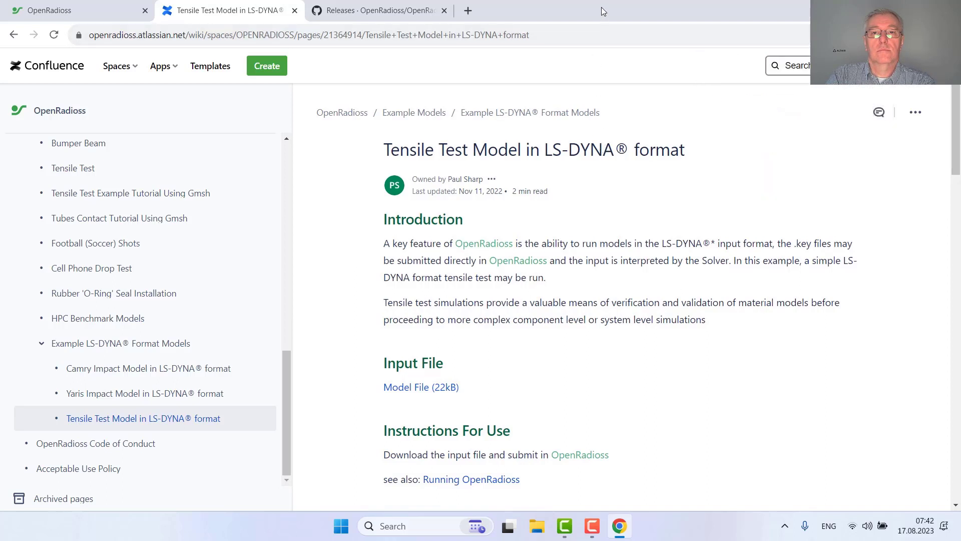
Return to the Bumper Beam page and verify Bumper_Beam.zip (392 KB) finished downloading.
scroll(145, 270, up, 1)
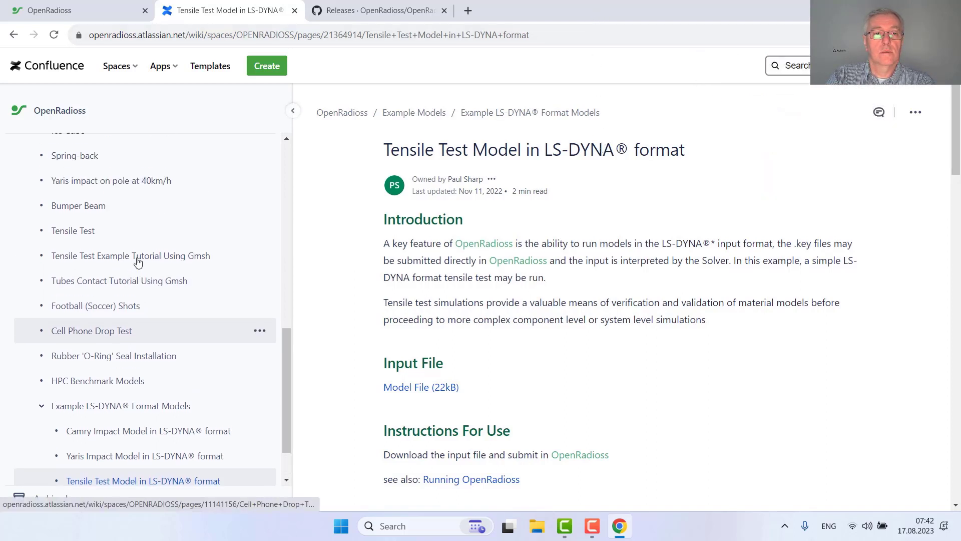
click(108, 214)
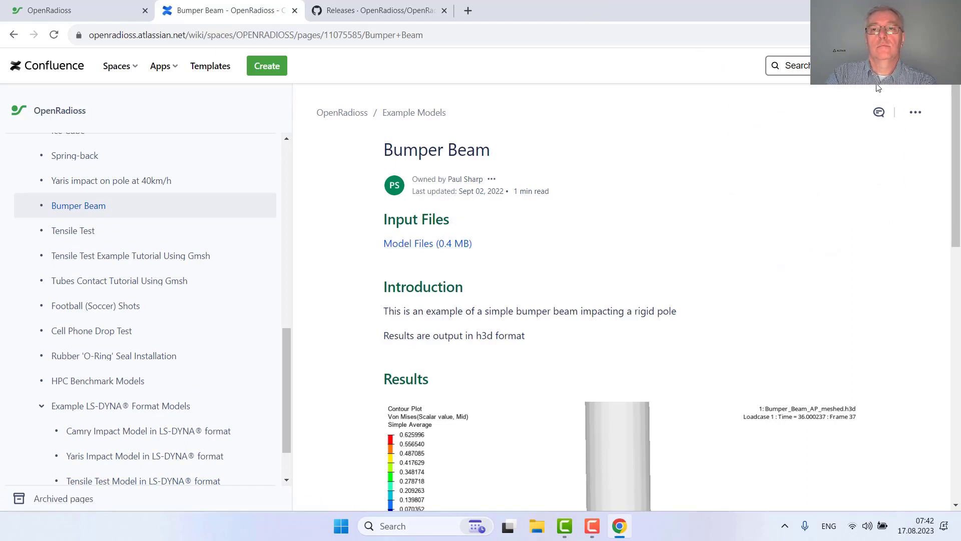
click(885, 35)
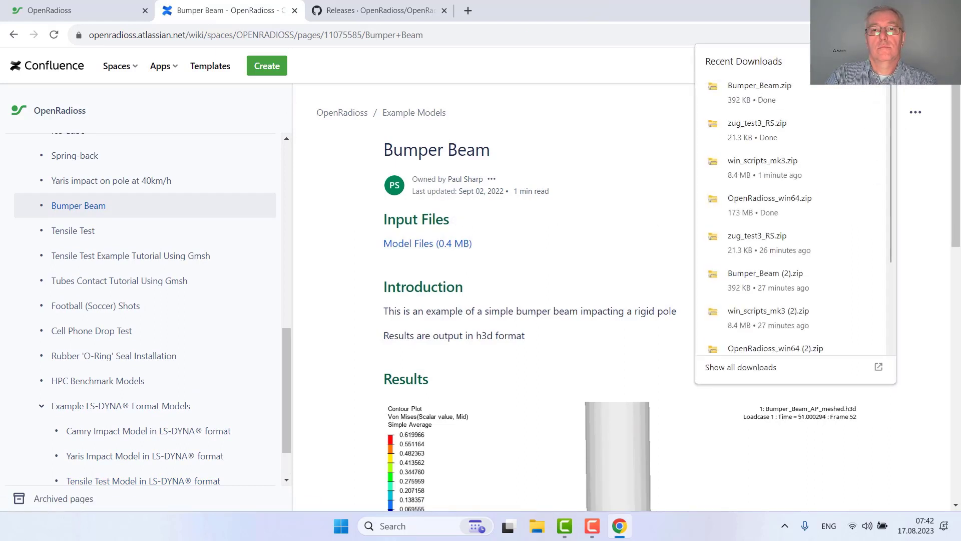
click(588, 5)
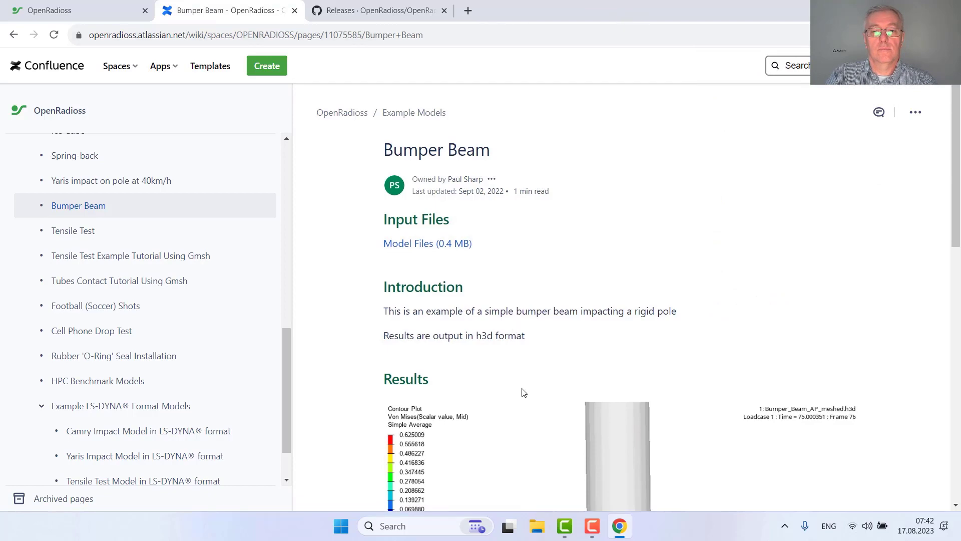
In File Explorer, select the four zip files in Downloads, then show the System (C:) drive.
click(538, 526)
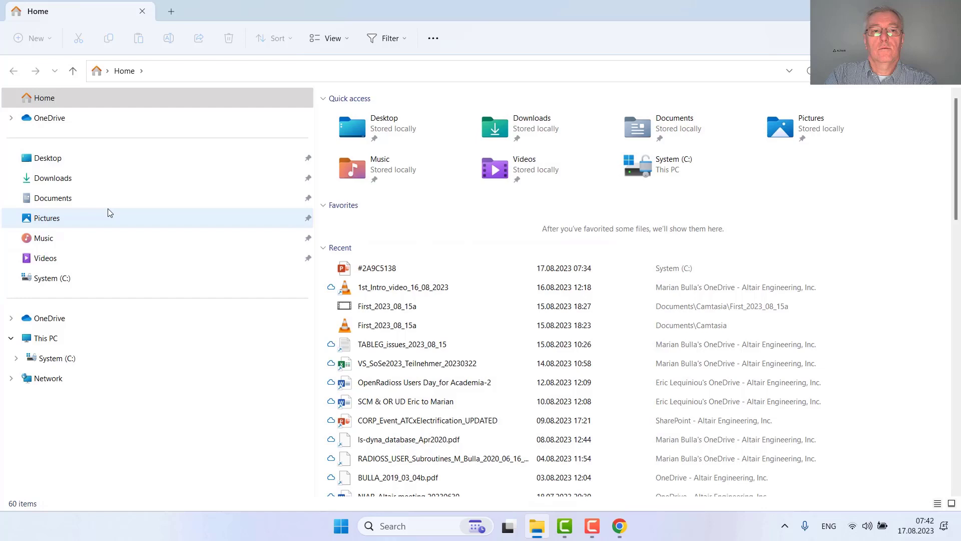
click(75, 180)
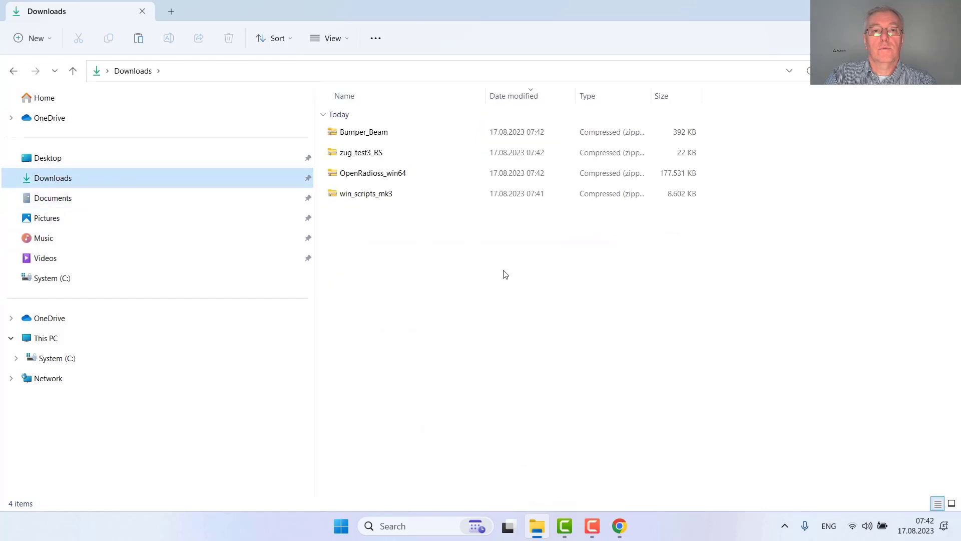
drag(503, 274, 363, 148)
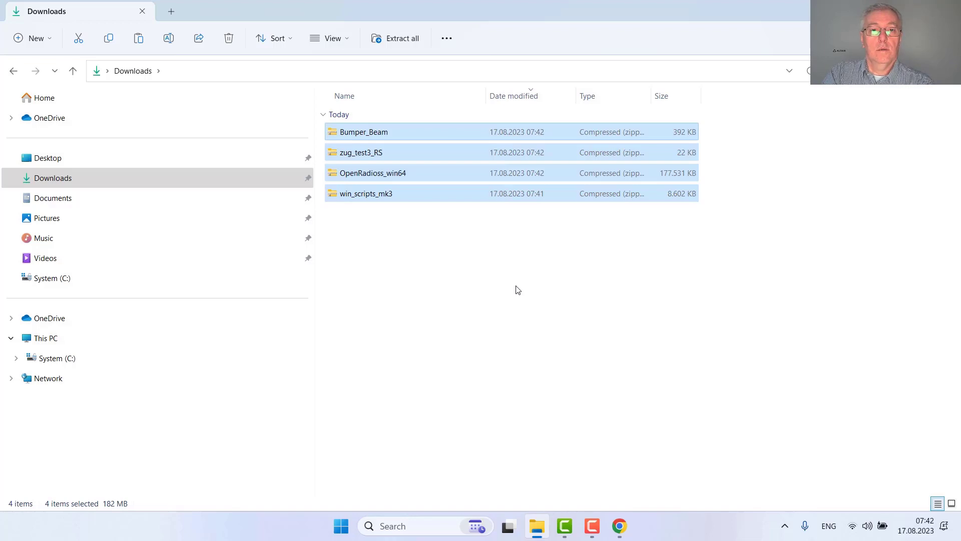
click(16, 358)
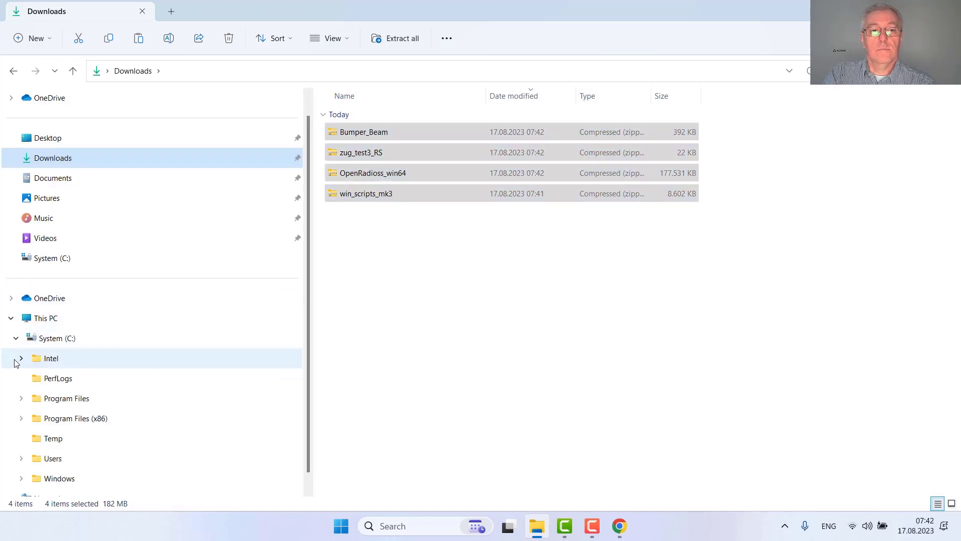
click(54, 340)
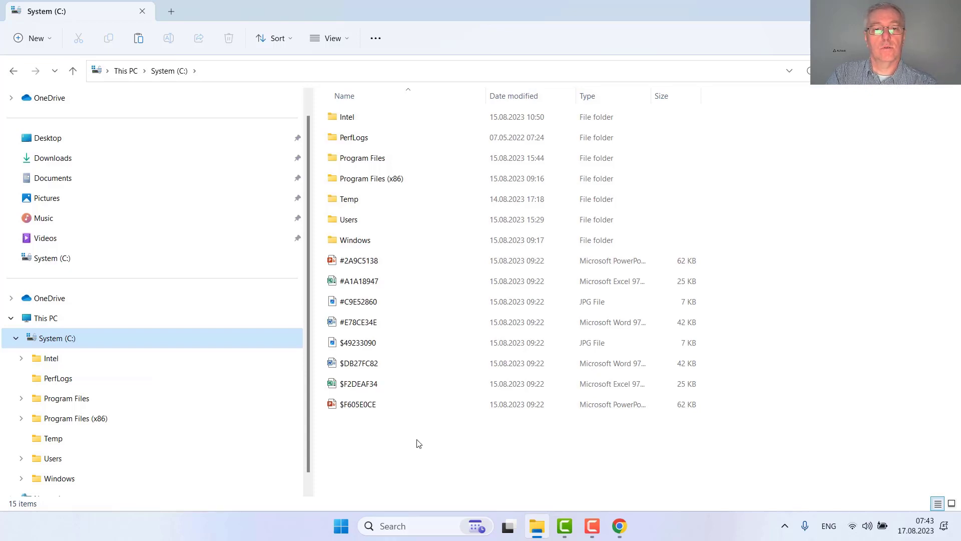
Create a Work folder on C: and paste the four zip archives into it.
right_click(422, 457)
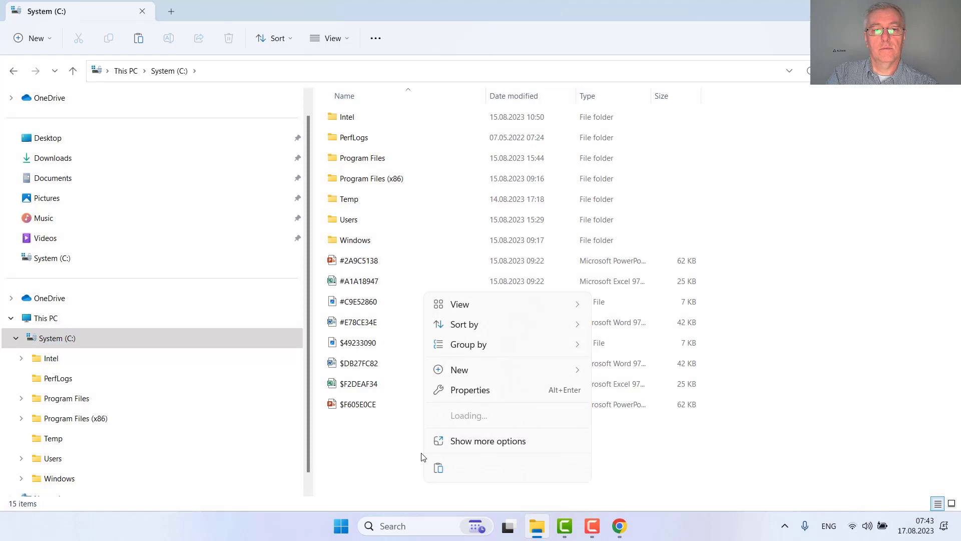
mouse_move(487, 372)
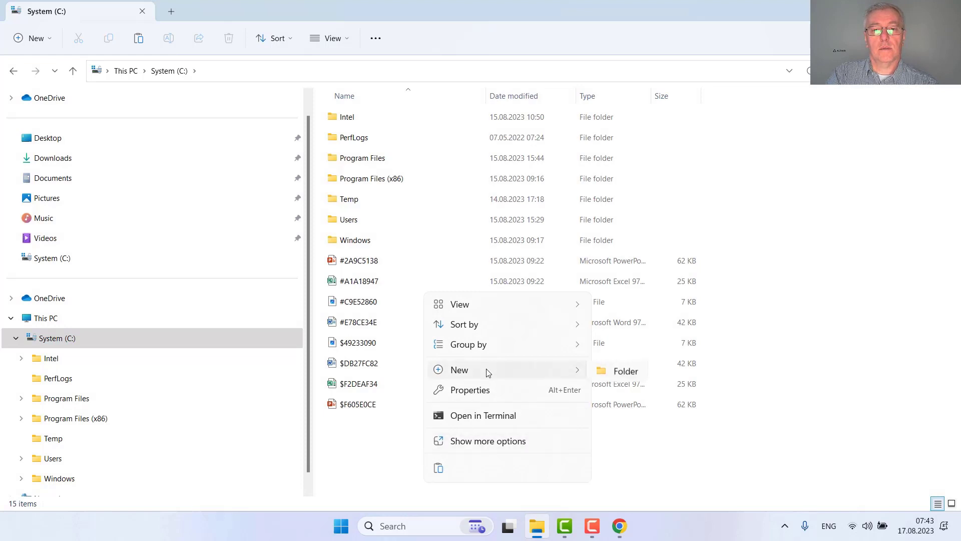
click(625, 374)
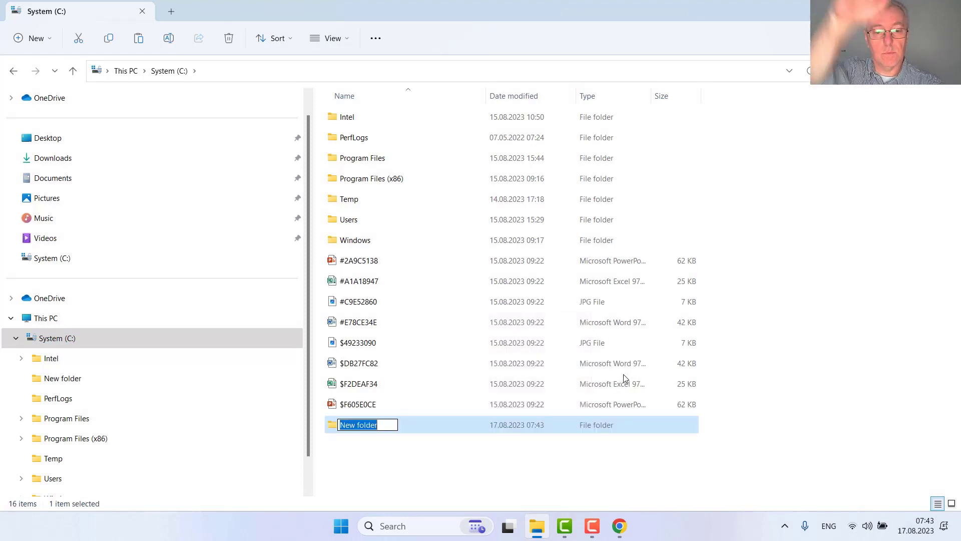
text(W)
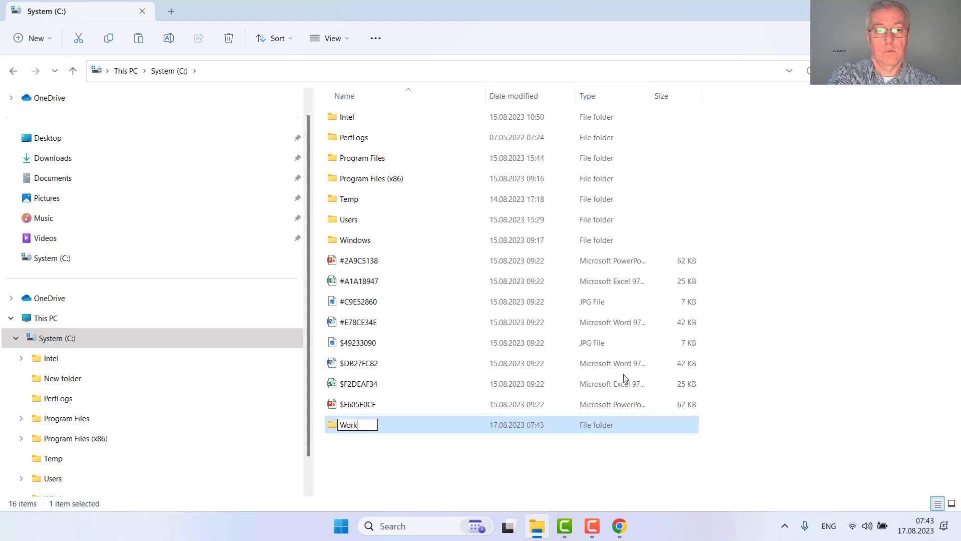
text(ork)
key(Return)
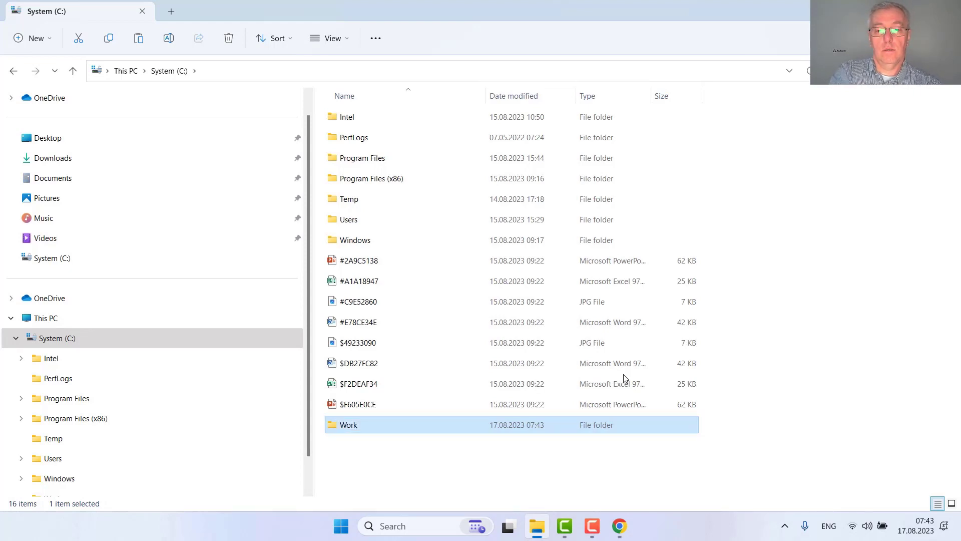
key(Return)
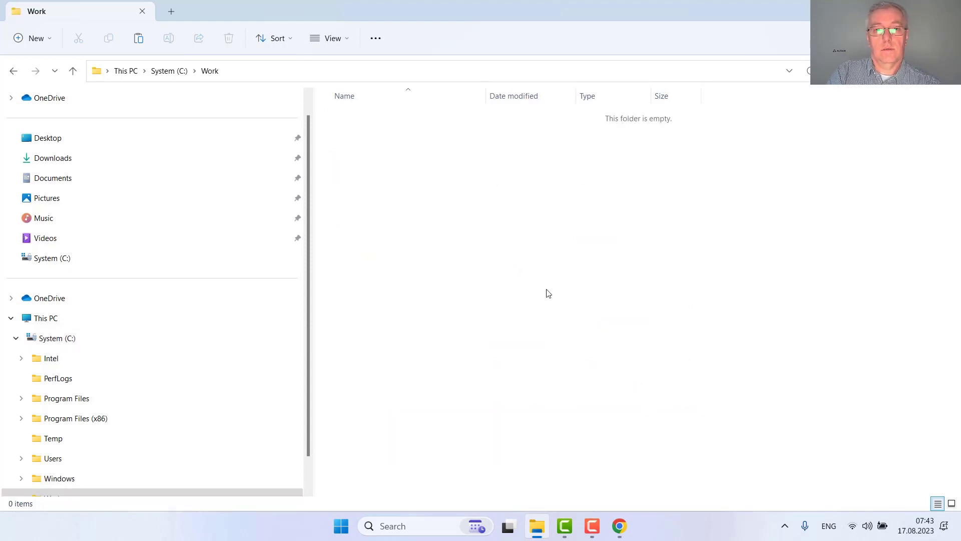
key(ctrl+v)
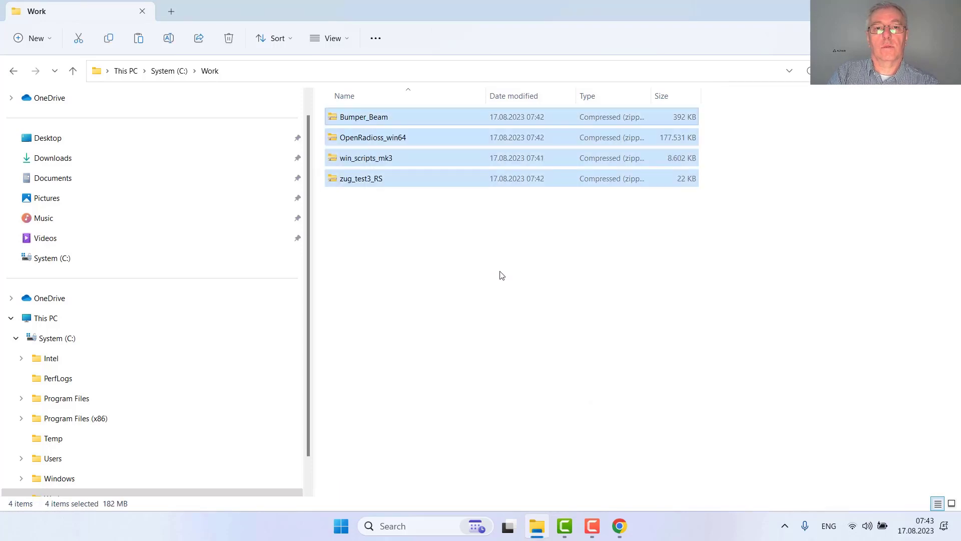
click(420, 251)
Extract OpenRadioss_win64 into Work with 7-Zip Extract Here, producing the OpenRadioss folder.
right_click(421, 250)
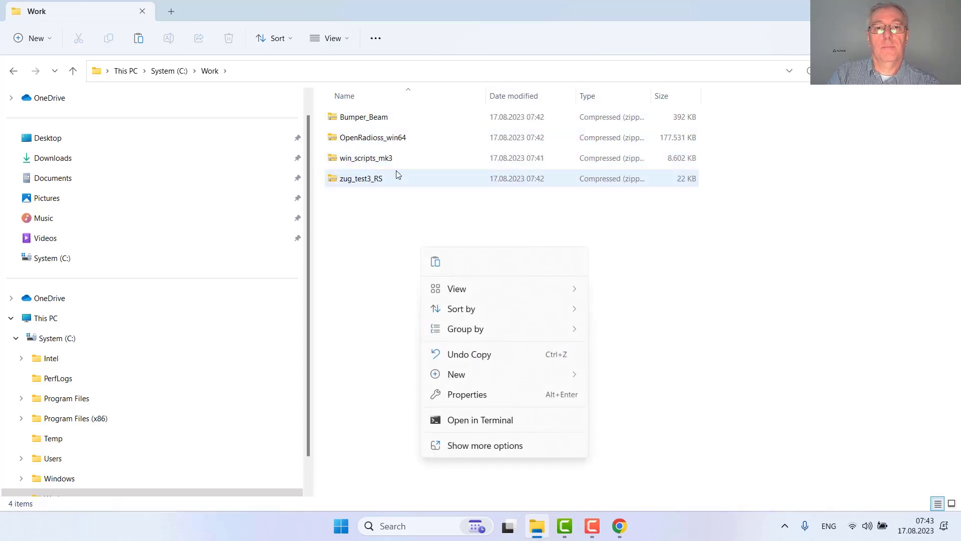
click(394, 138)
right_click(393, 138)
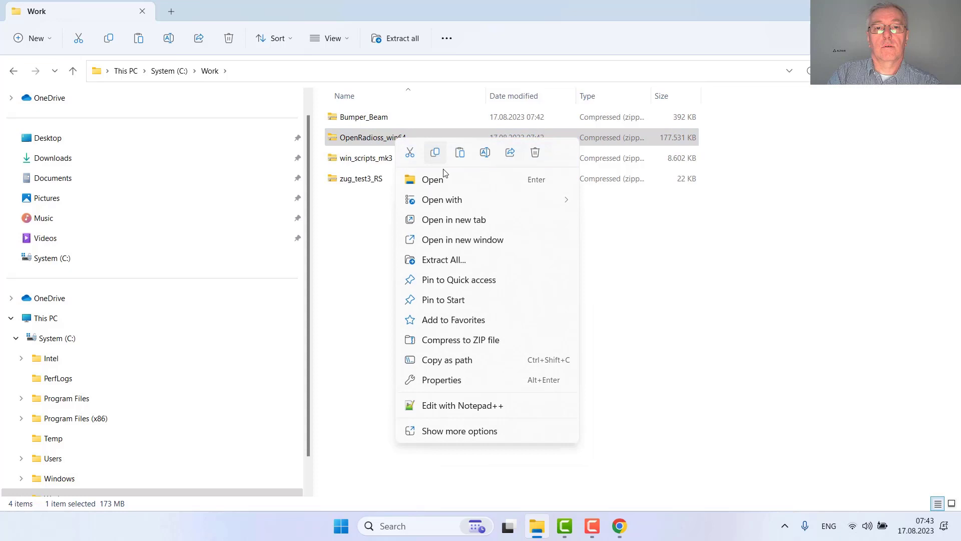
click(444, 431)
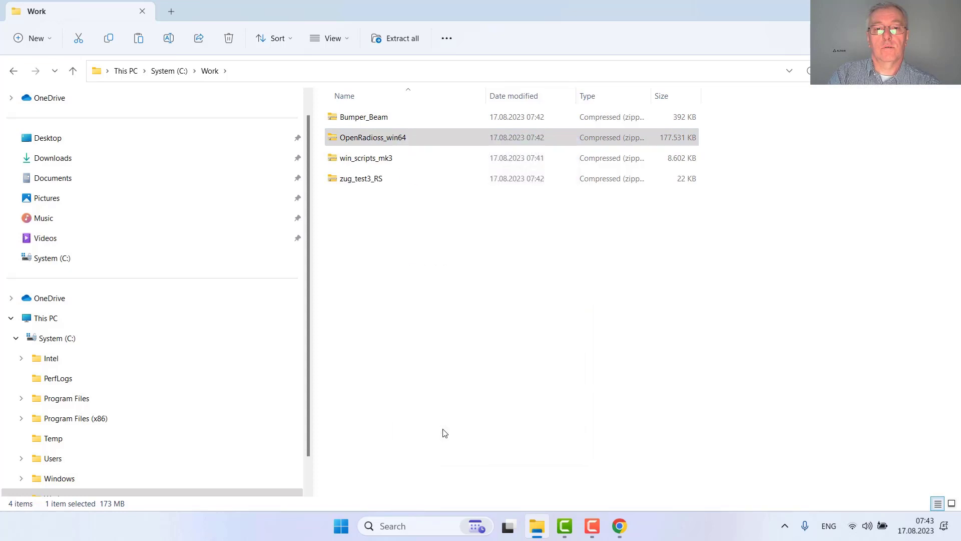
mouse_move(509, 207)
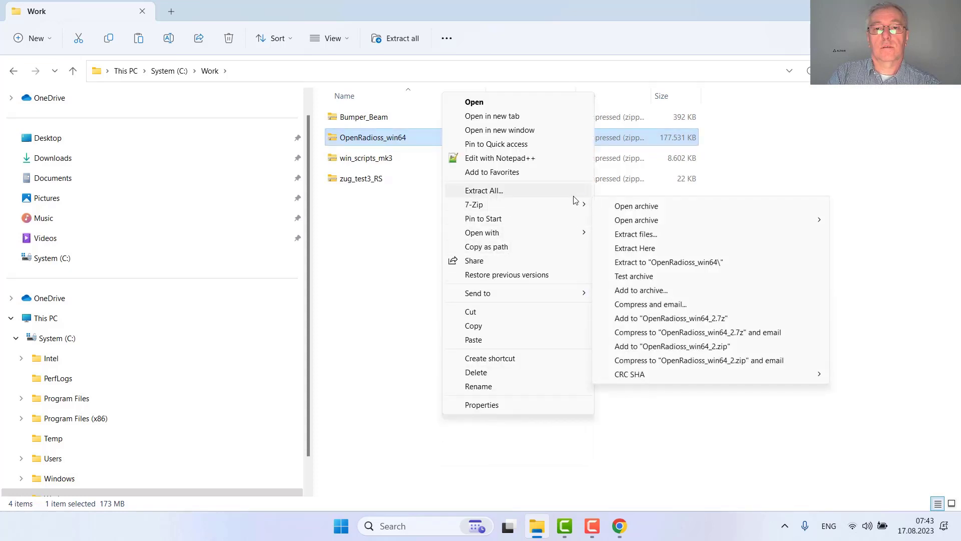
click(644, 249)
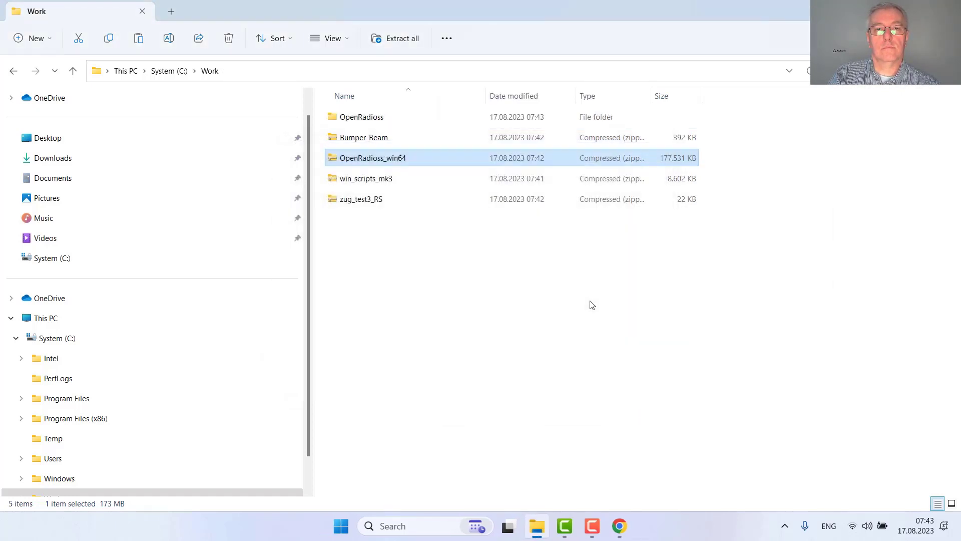
click(619, 526)
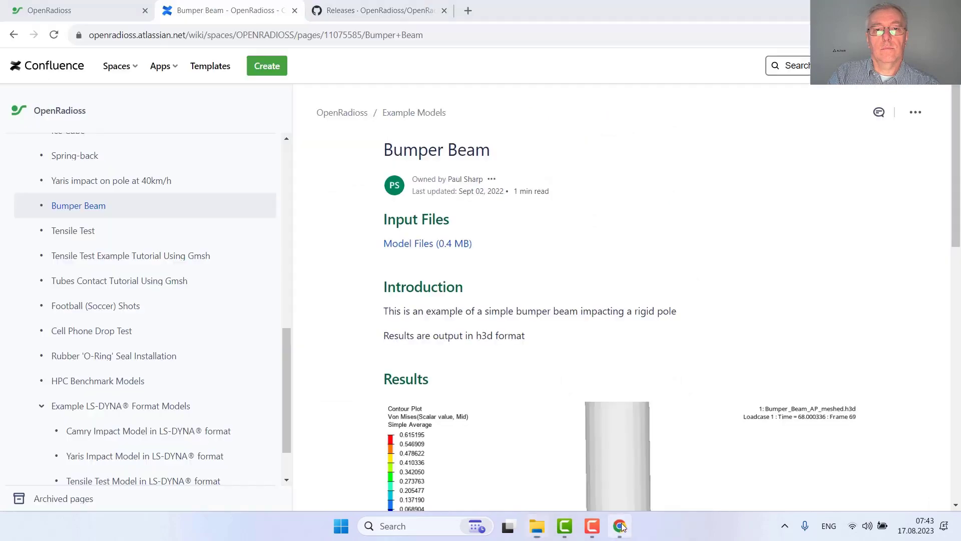
From the releases page, go to the OpenRadioss repository and open the How to Run OpenRadioss guide.
click(363, 11)
scroll(344, 329, up, 3)
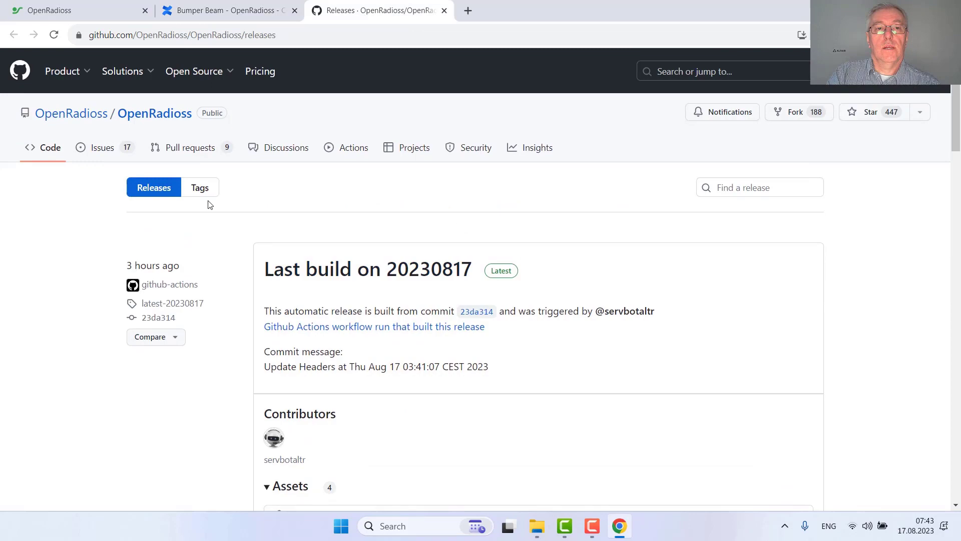
click(79, 120)
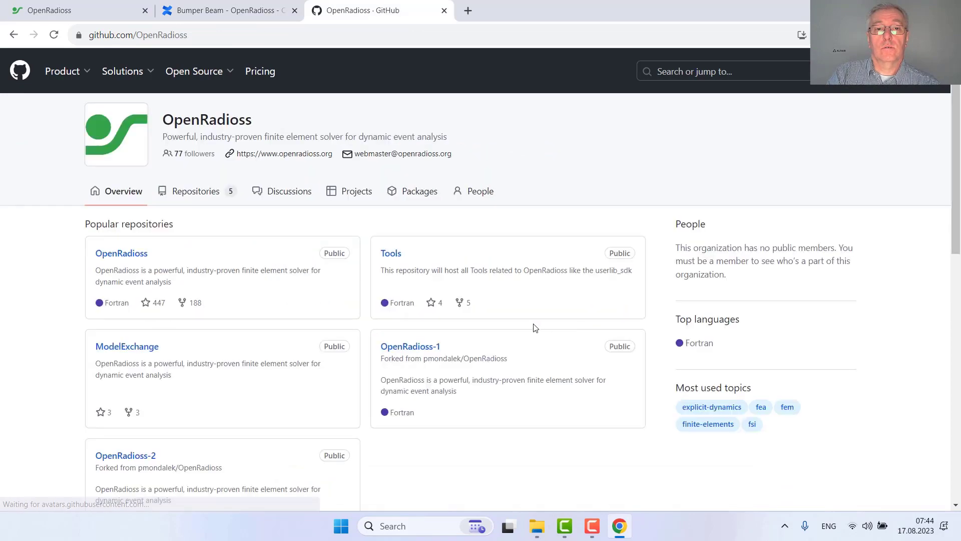
click(131, 257)
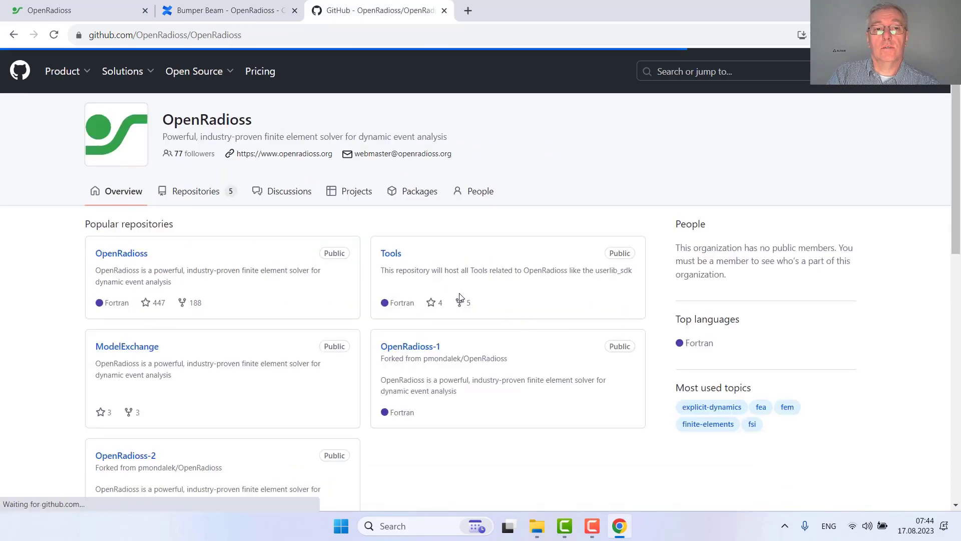
scroll(447, 299, down, 5)
scroll(447, 299, down, 5)
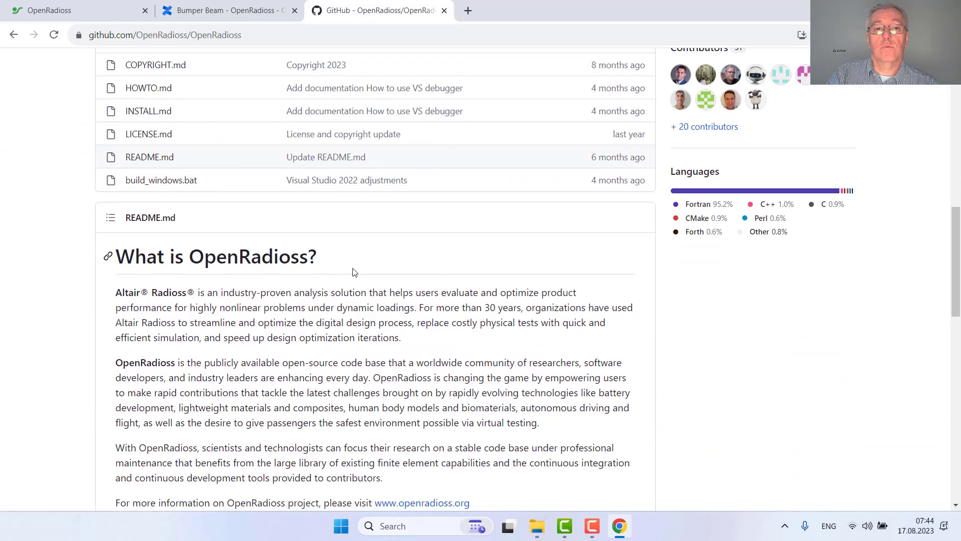
scroll(351, 271, down, 4)
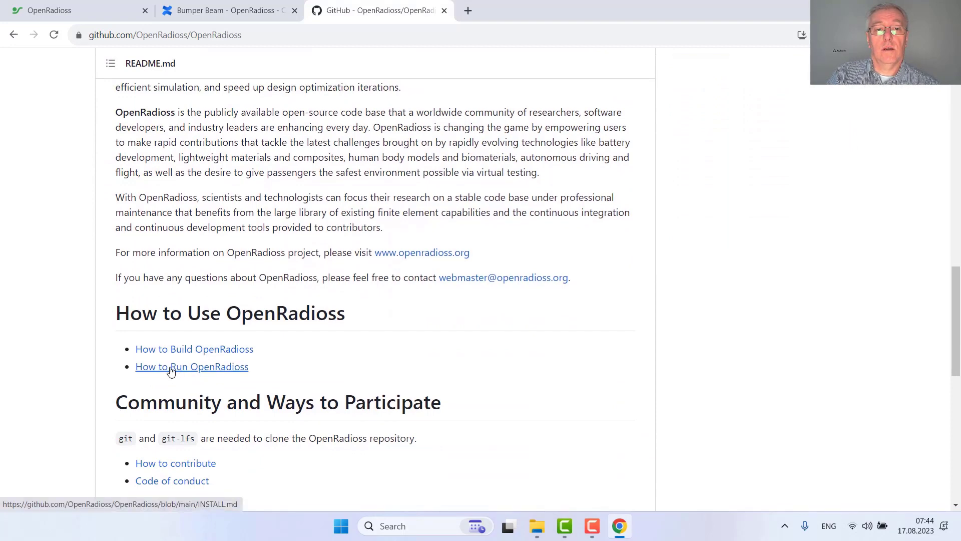
click(171, 371)
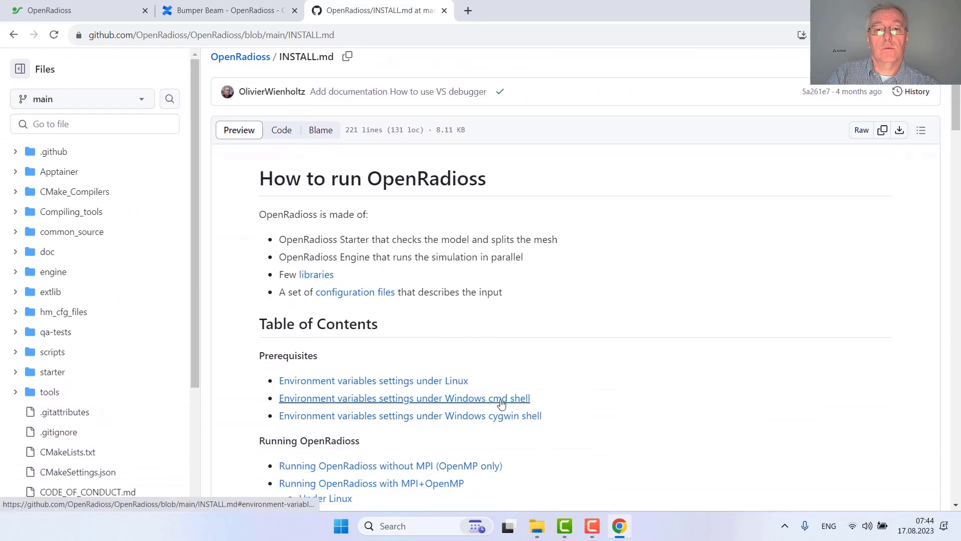
In INSTALL.md's Windows cmd section, select the RAD_CFG_PATH through PATH variable lines.
click(501, 401)
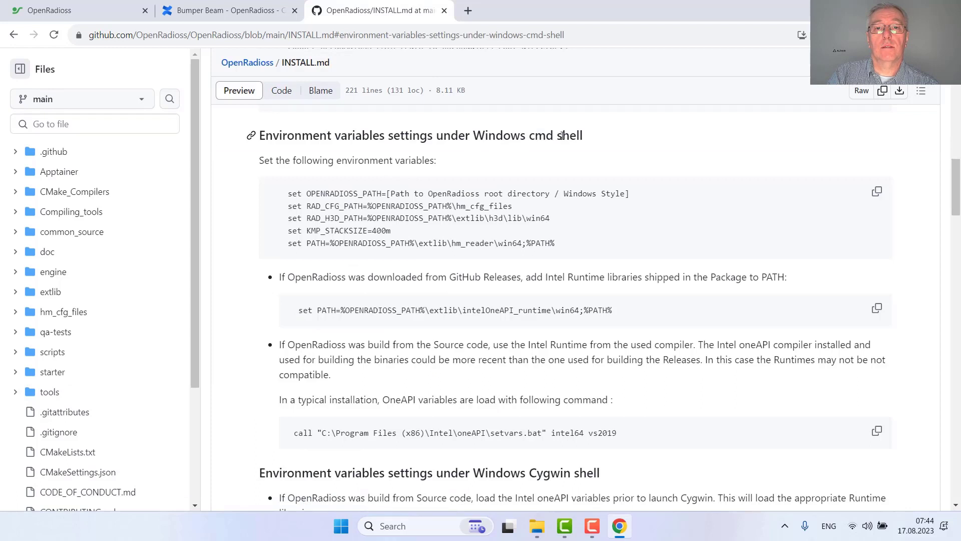
drag(289, 194, 277, 244)
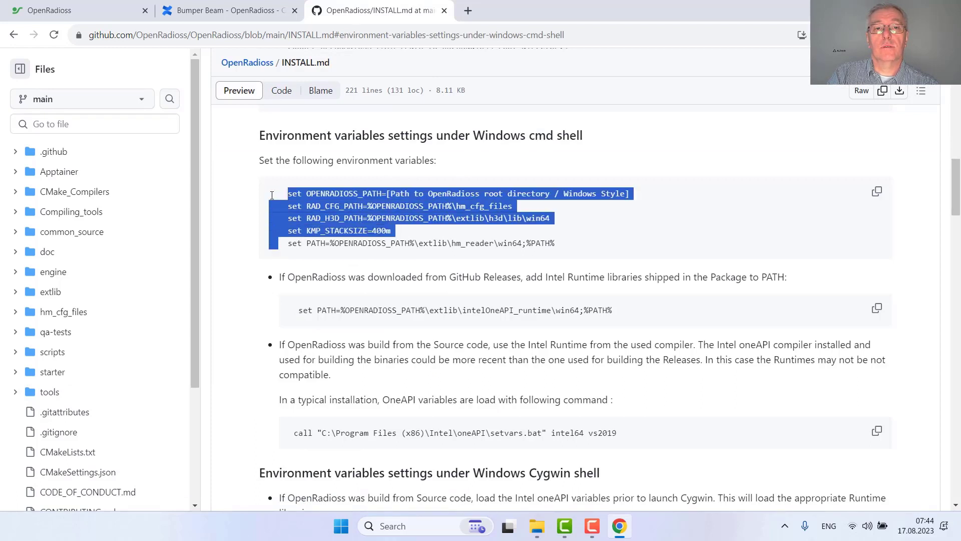
drag(272, 195, 553, 234)
click(524, 206)
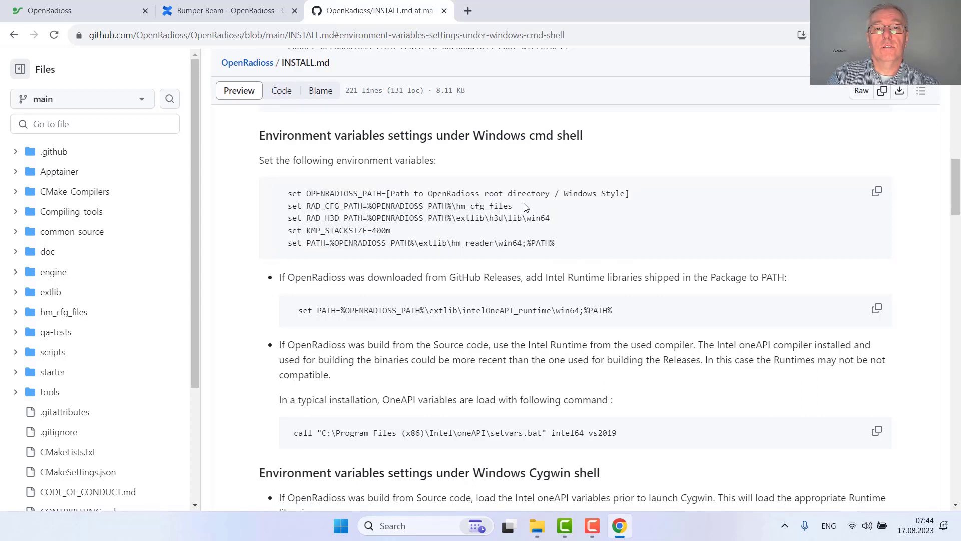
drag(289, 192, 386, 193)
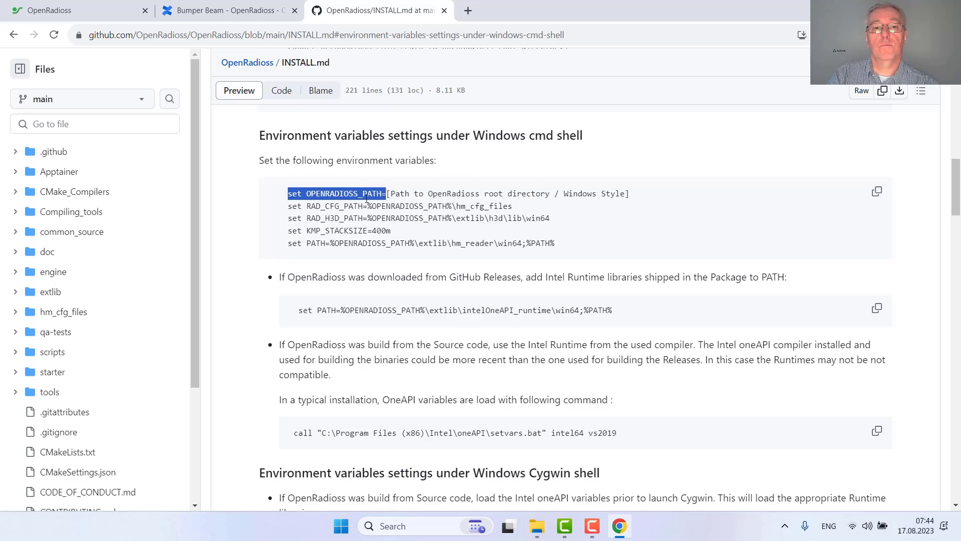
drag(270, 208, 613, 252)
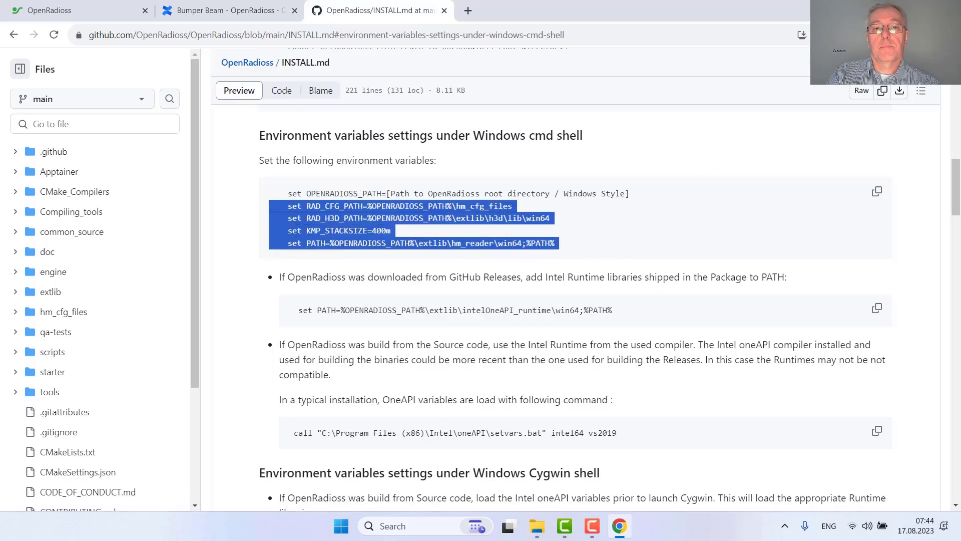
key(alt+Tab)
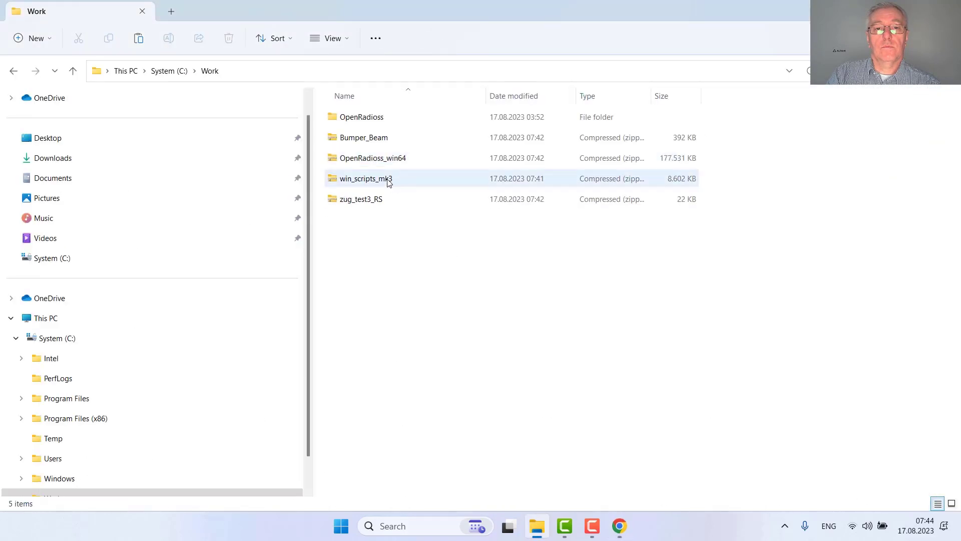
Move win_scripts_mk3.zip into the OpenRadioss folder and extract it there with 7-Zip.
click(388, 179)
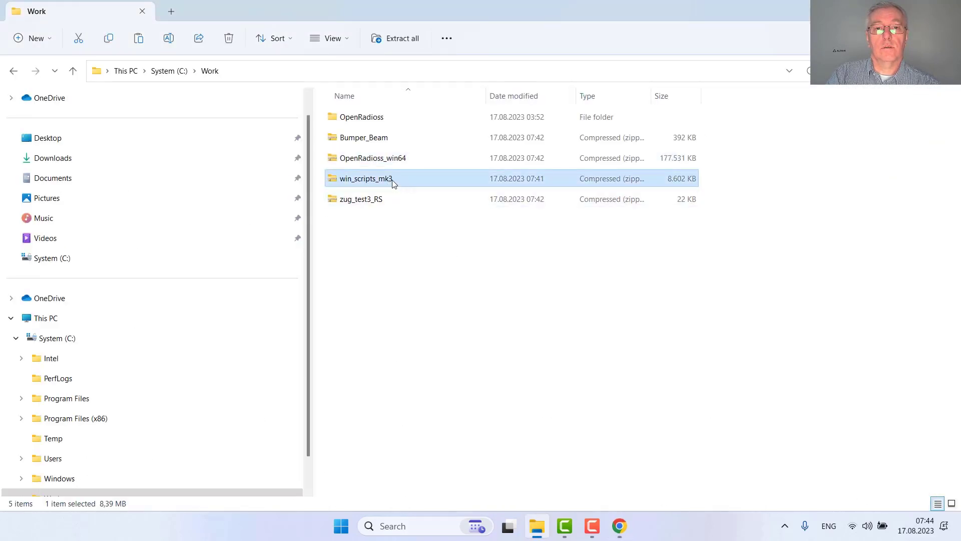
drag(393, 183, 413, 121)
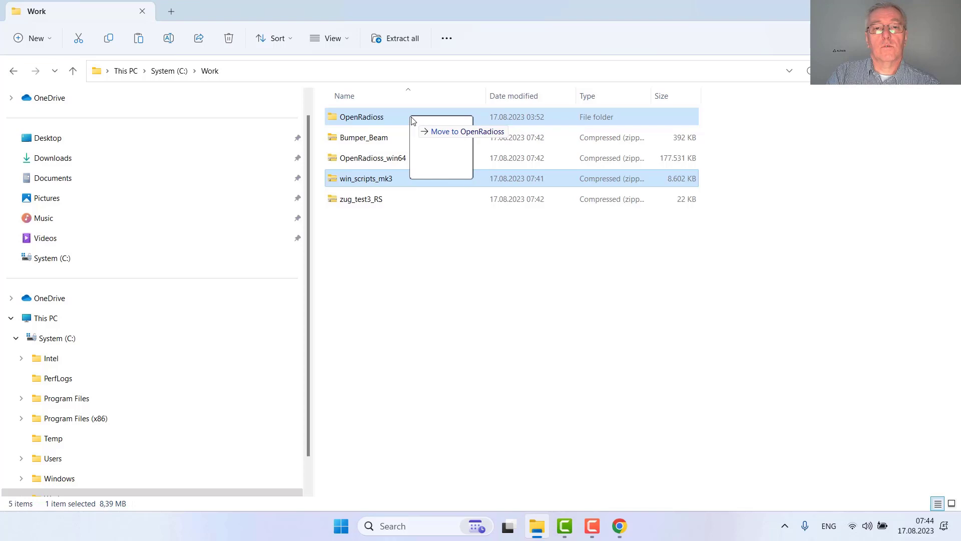
drag(411, 121, 409, 123)
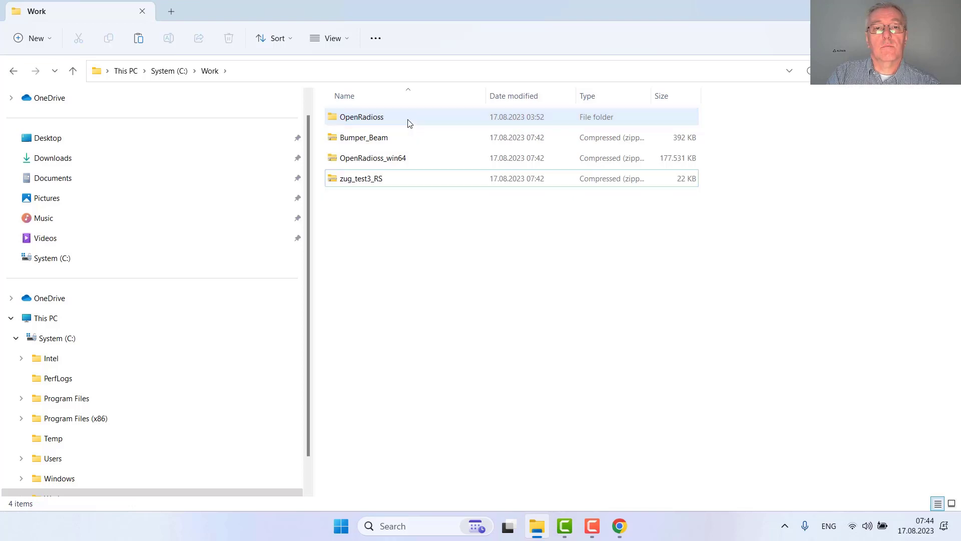
double_click(408, 122)
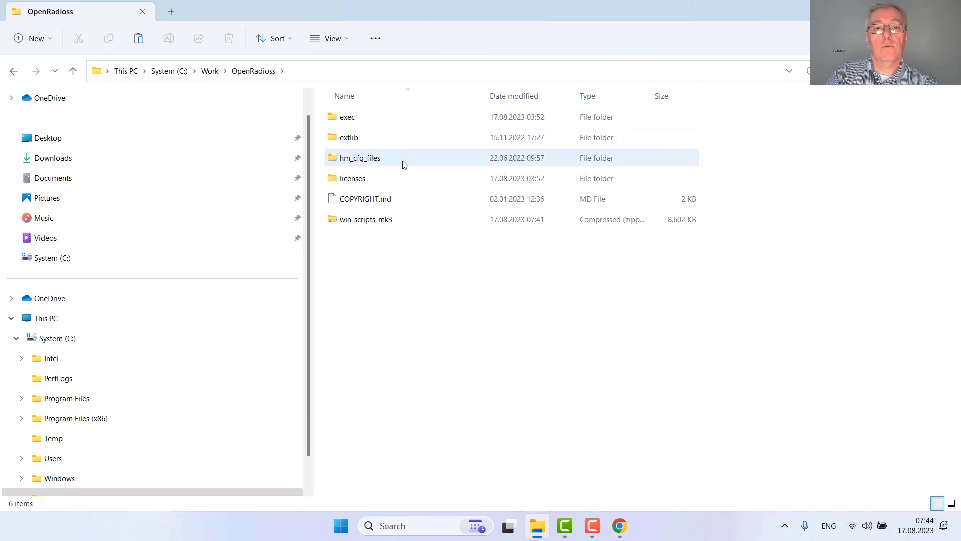
right_click(375, 221)
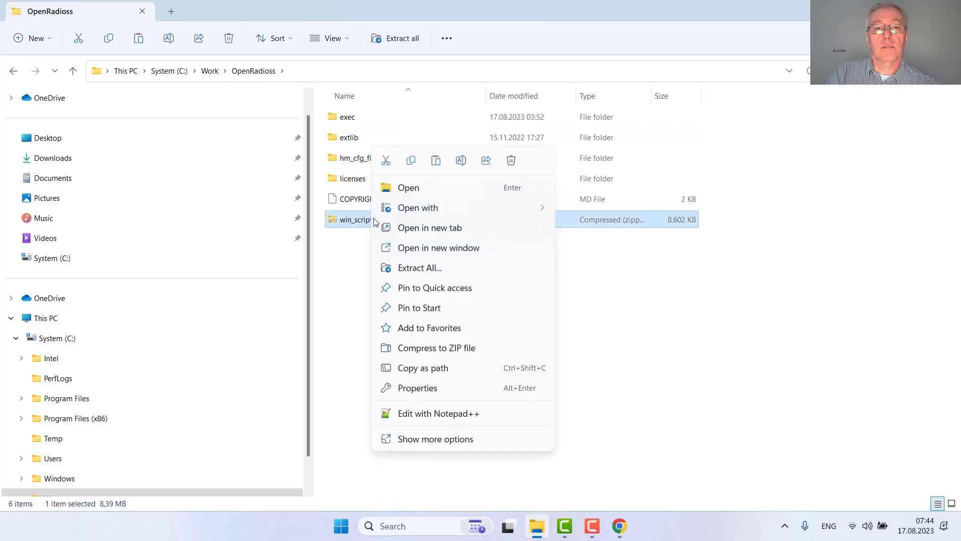
click(416, 441)
mouse_move(489, 221)
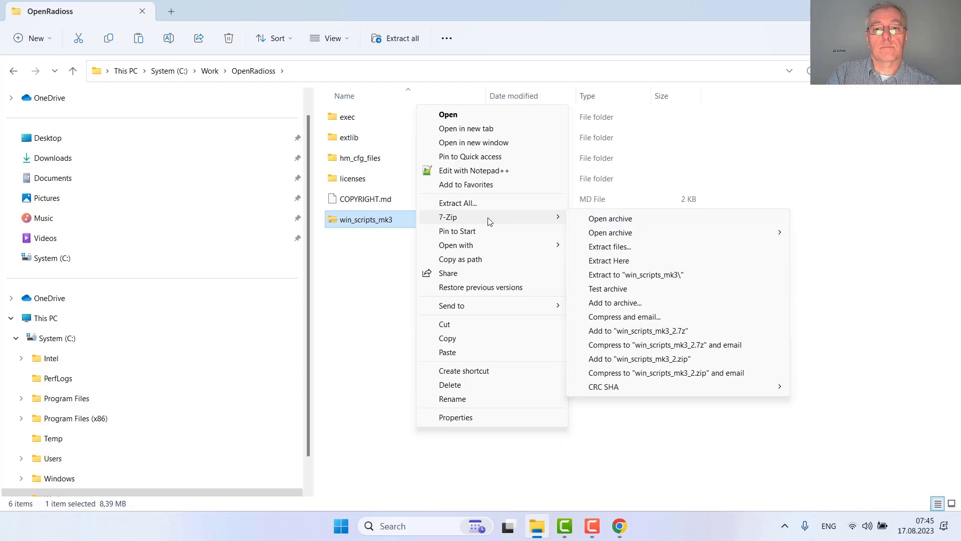
click(620, 261)
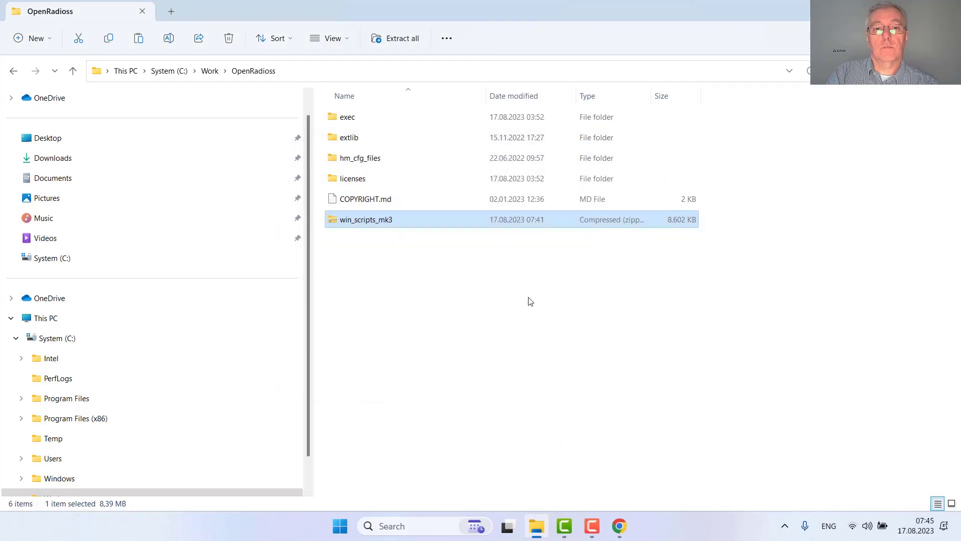
Permanently delete the win_scripts_mk3 zip and return to the Work folder.
click(387, 203)
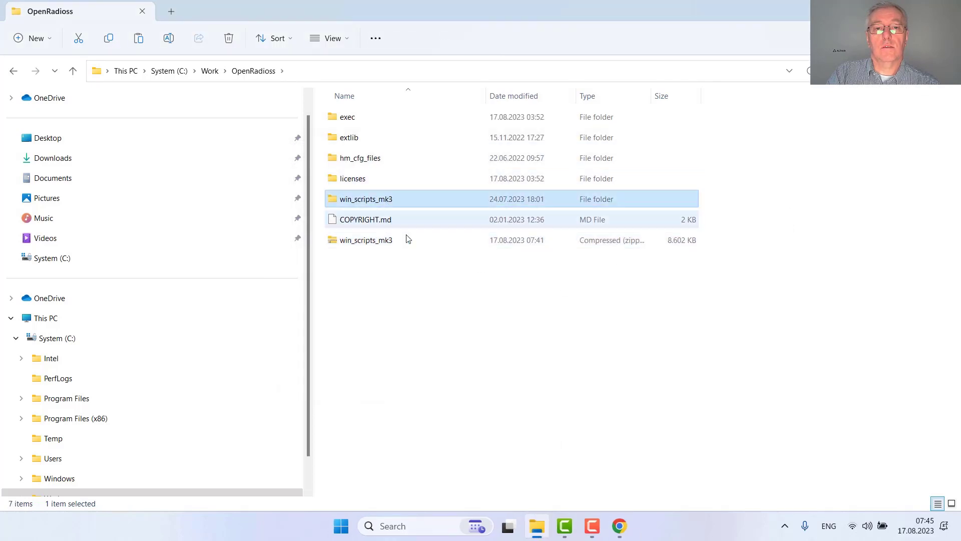
click(382, 245)
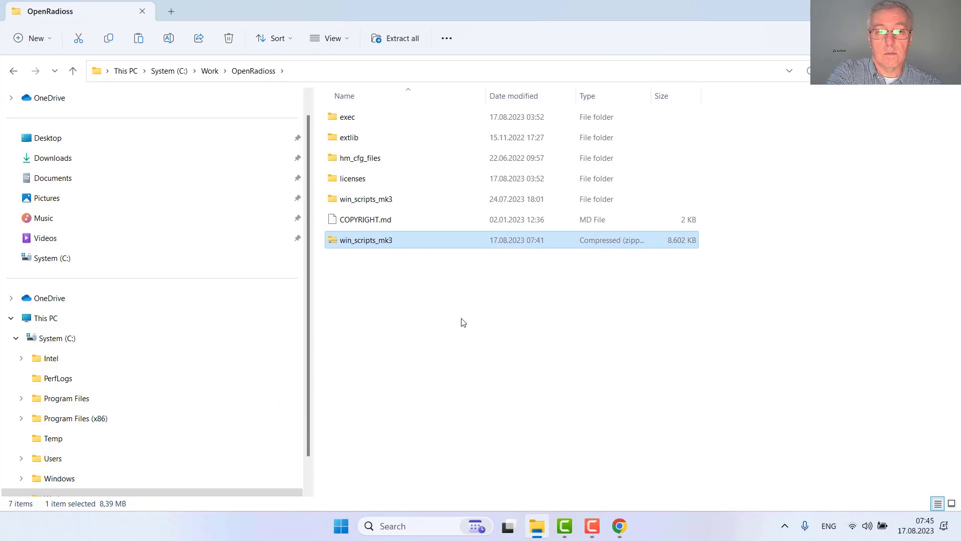
key(shift+Delete)
key(Return)
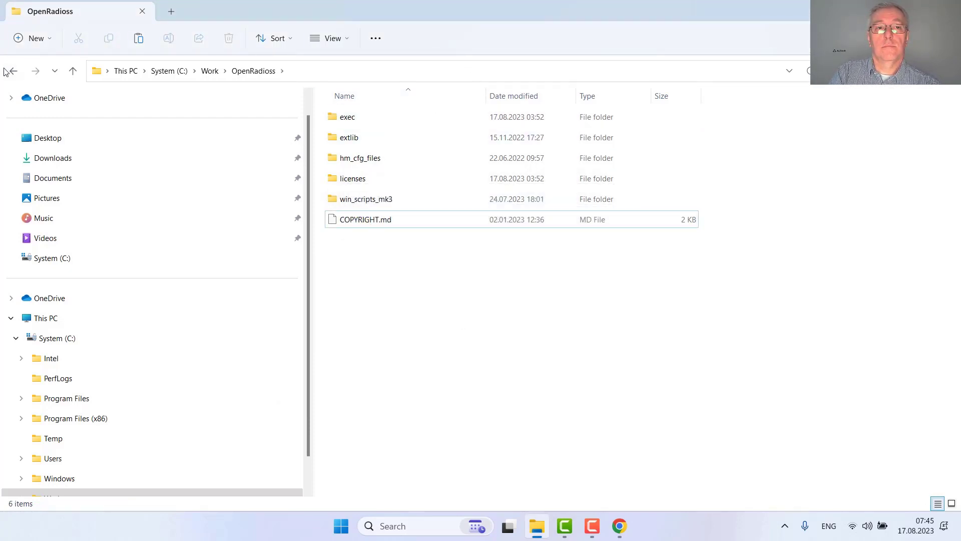
click(209, 71)
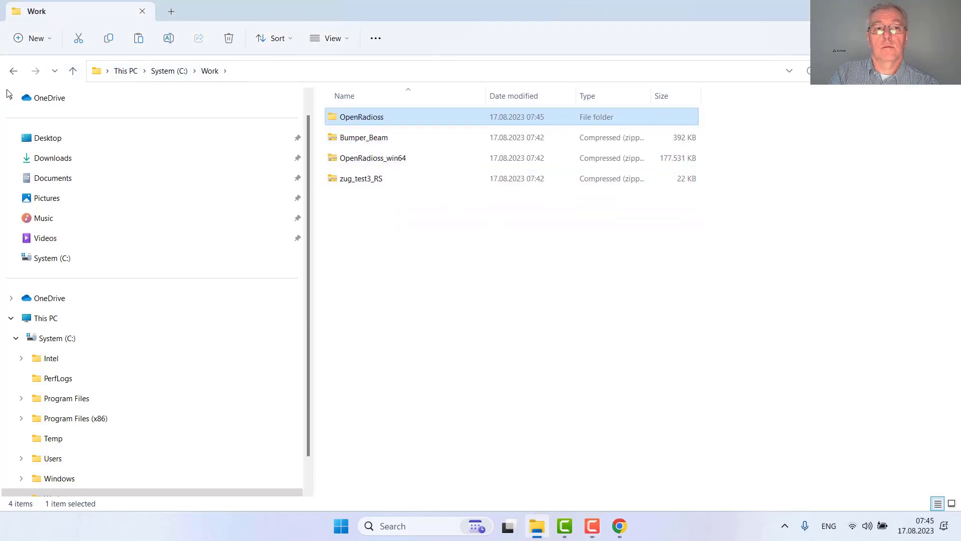
Create a new folder named Models in the Work folder.
key(alt+Tab)
right_click(386, 271)
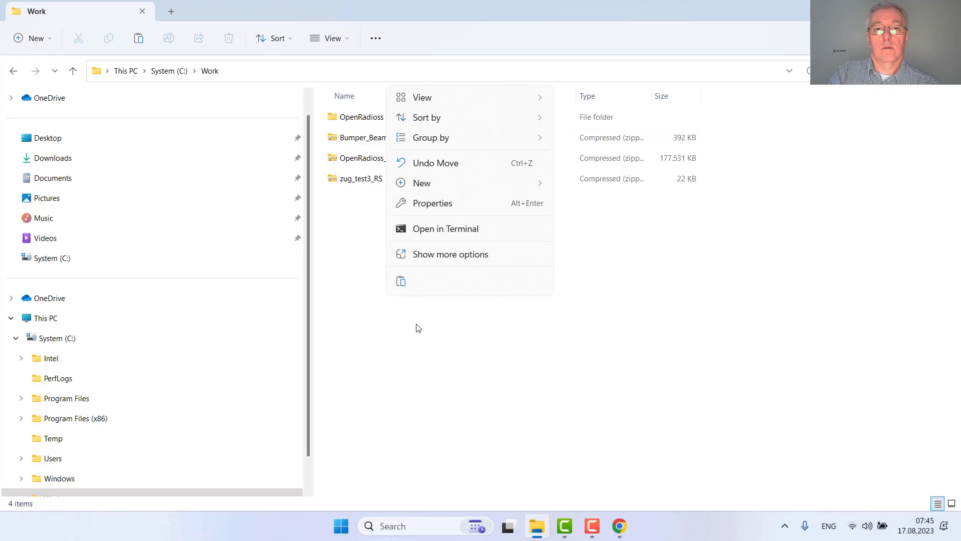
mouse_move(458, 189)
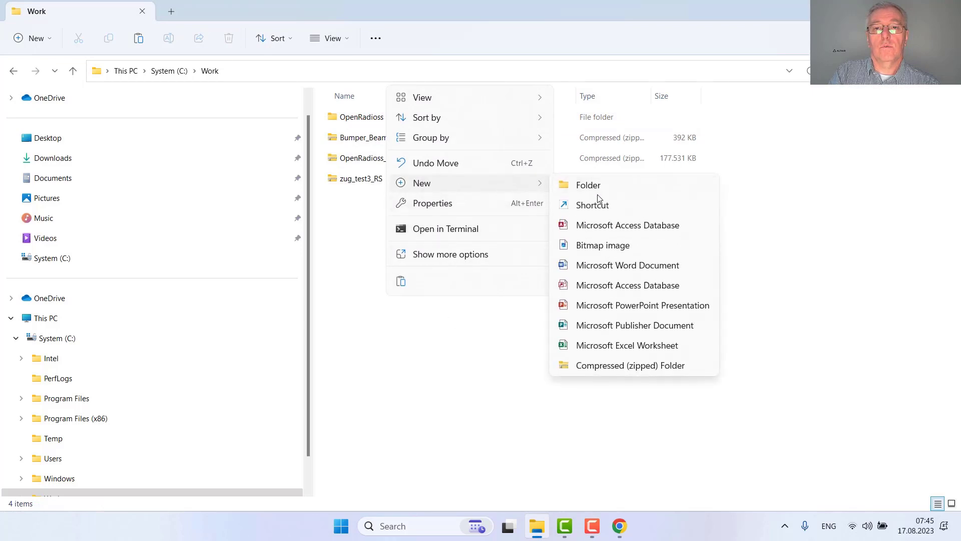
click(604, 189)
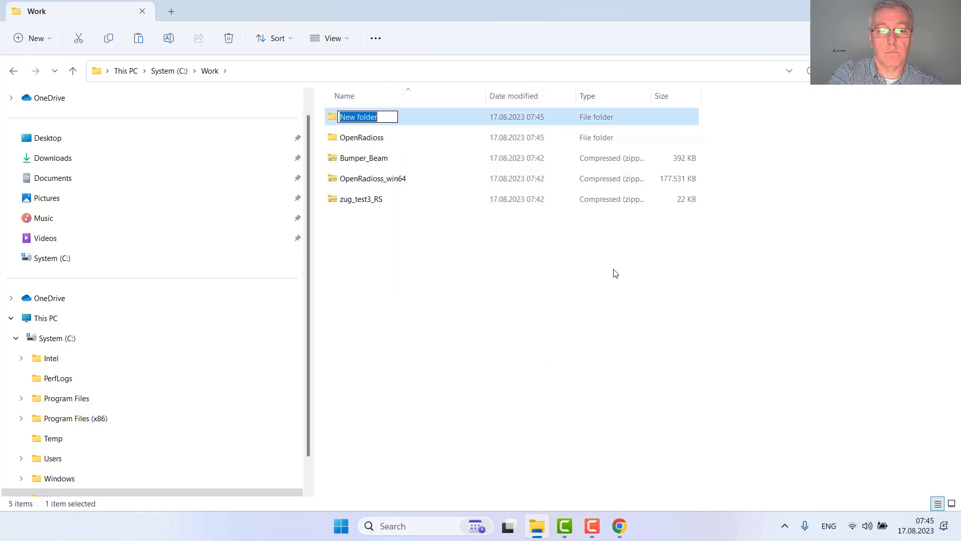
text(Model)
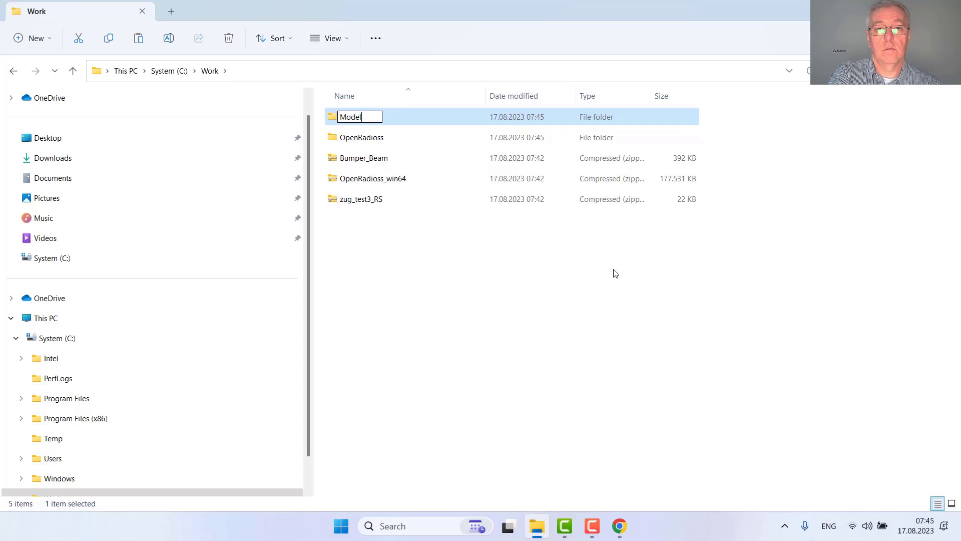
key(Return)
key(Return)
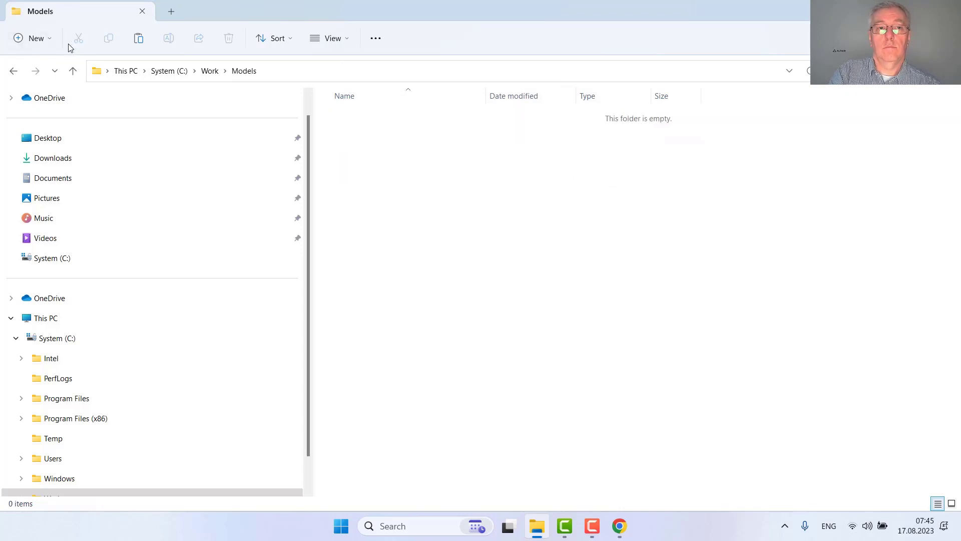
Move the Bumper_Beam and zug_test3_RS archives into Models and open that folder.
click(14, 71)
click(377, 166)
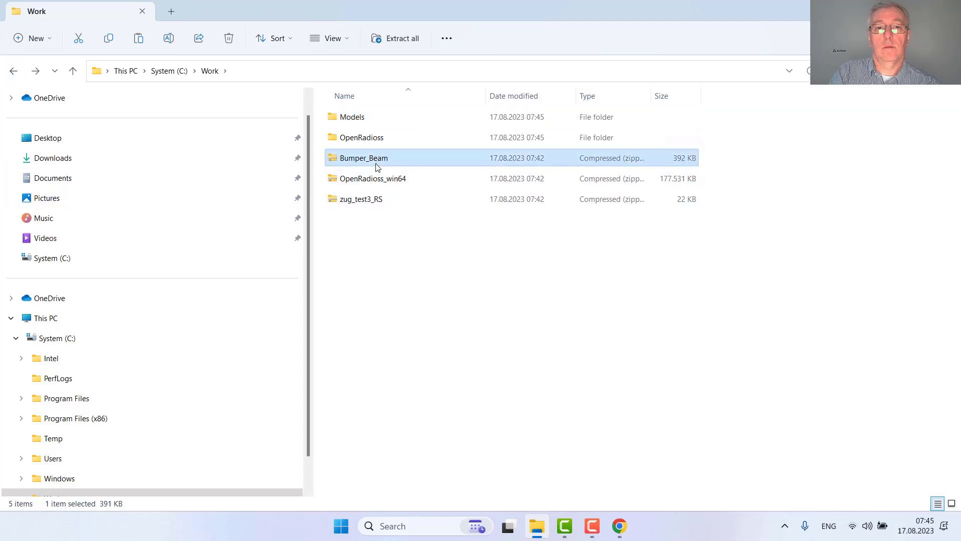
drag(375, 166, 372, 119)
click(365, 183)
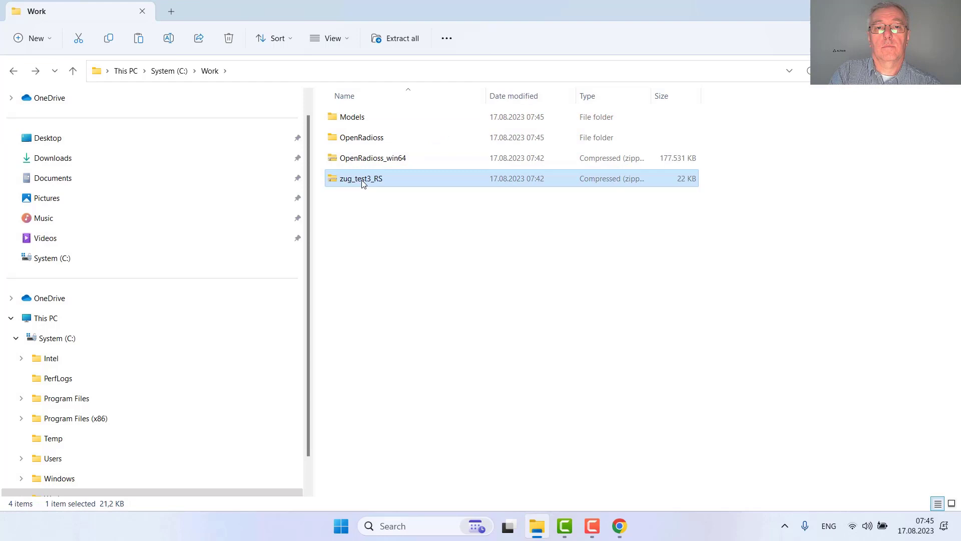
drag(363, 184, 367, 120)
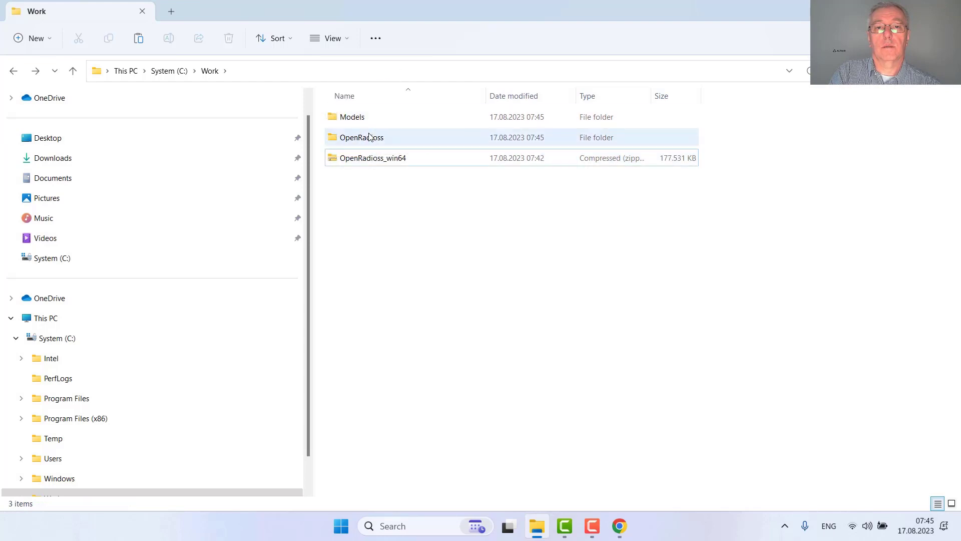
double_click(361, 118)
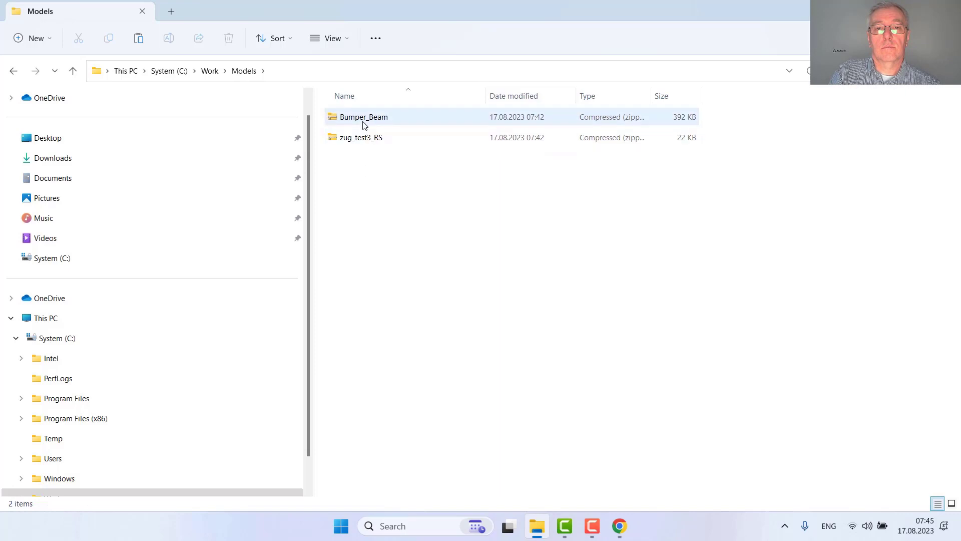
Create a Radioss folder inside Models and move the Bumper_Beam archive into it.
right_click(365, 124)
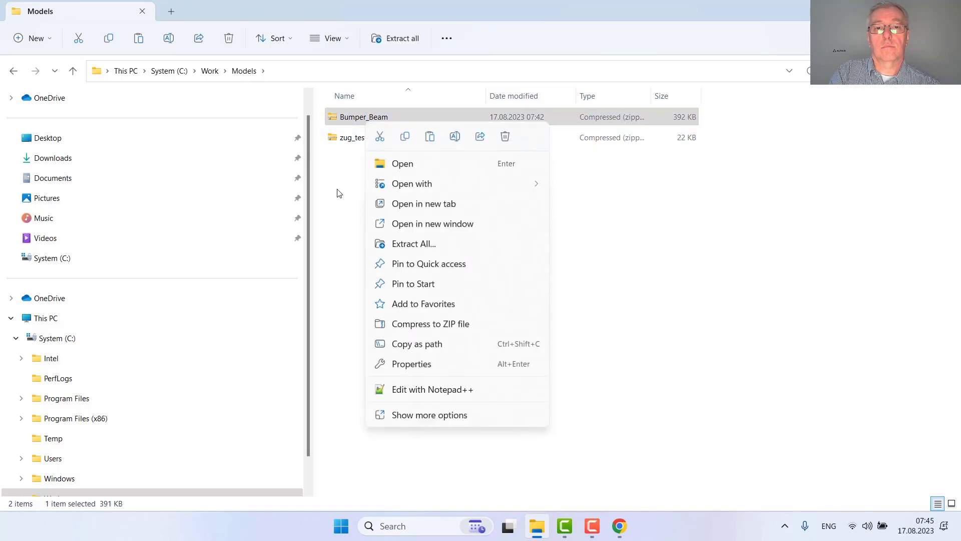
click(352, 185)
right_click(353, 185)
mouse_move(440, 307)
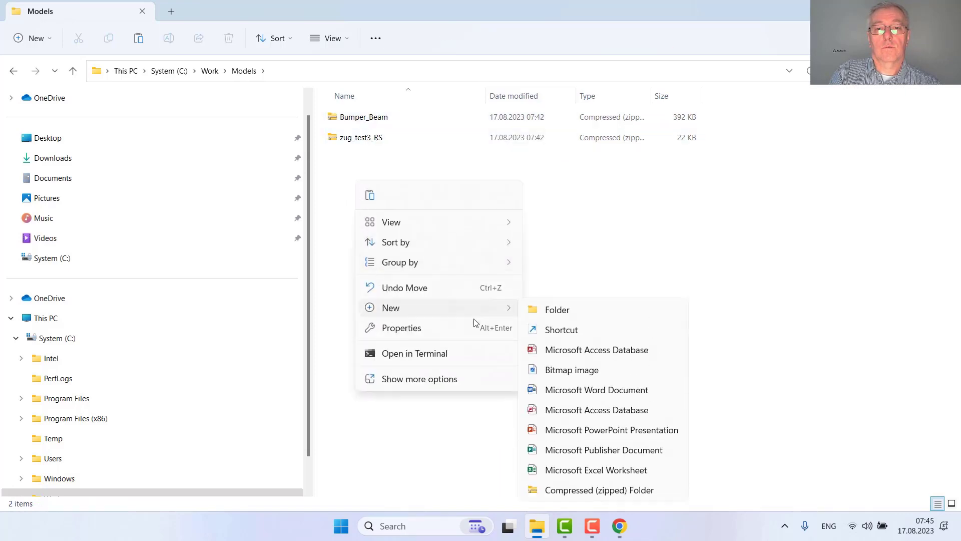
click(600, 318)
text(R)
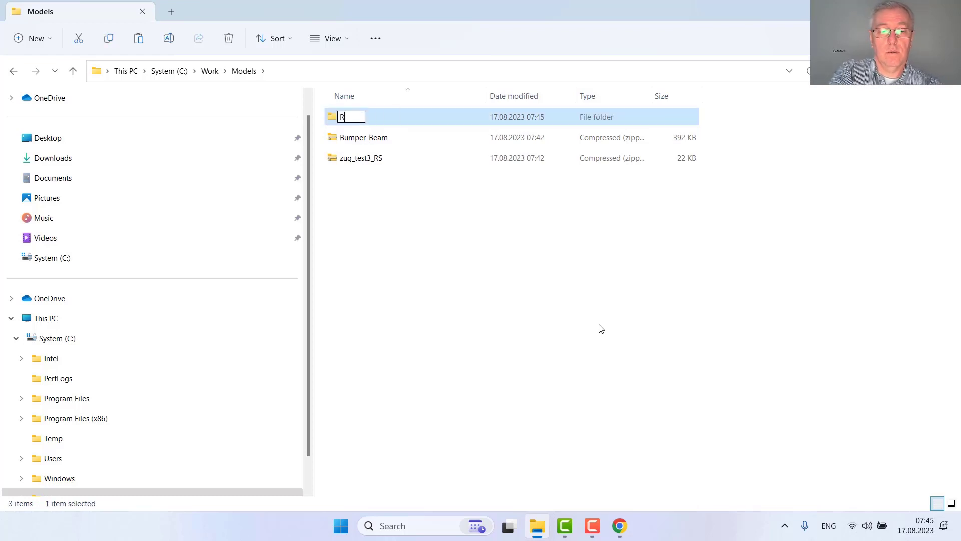
text(adioss)
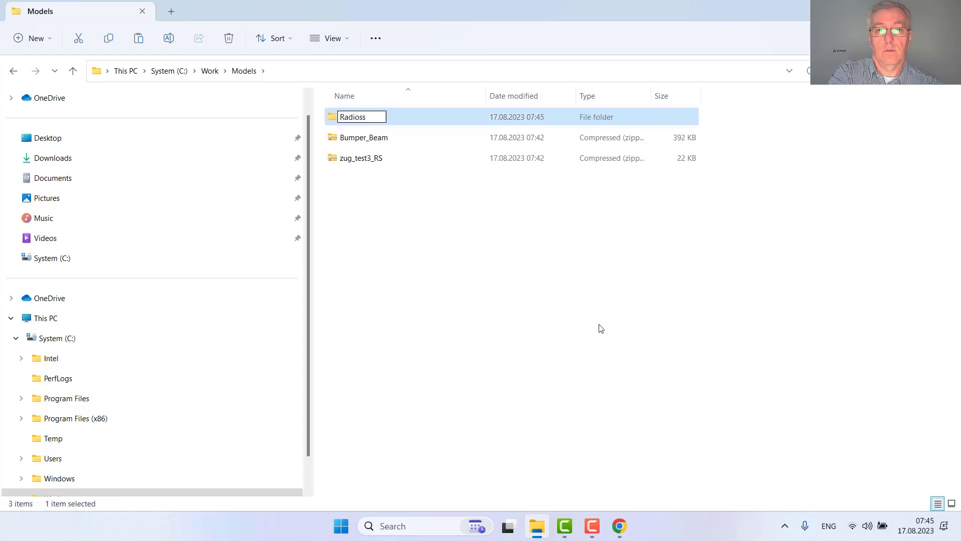
key(Return)
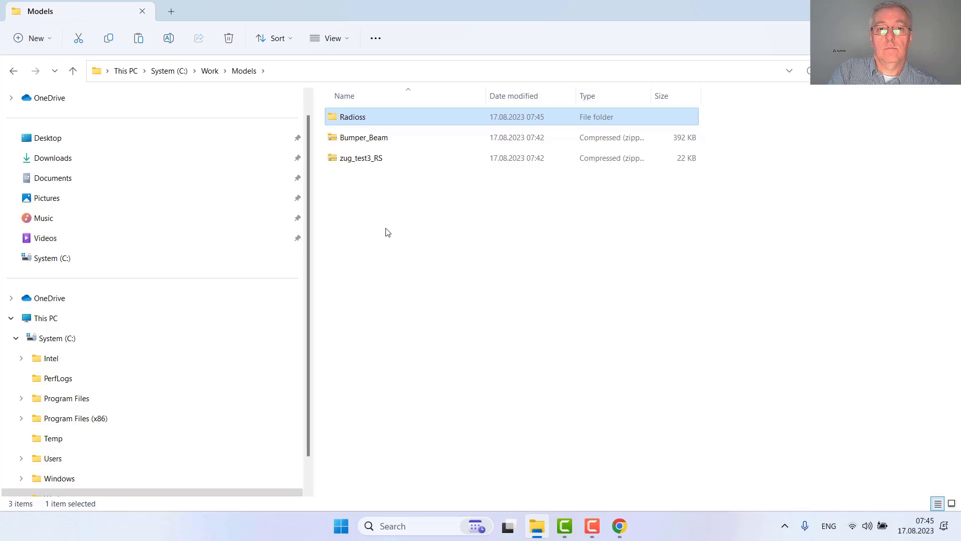
drag(356, 143, 360, 120)
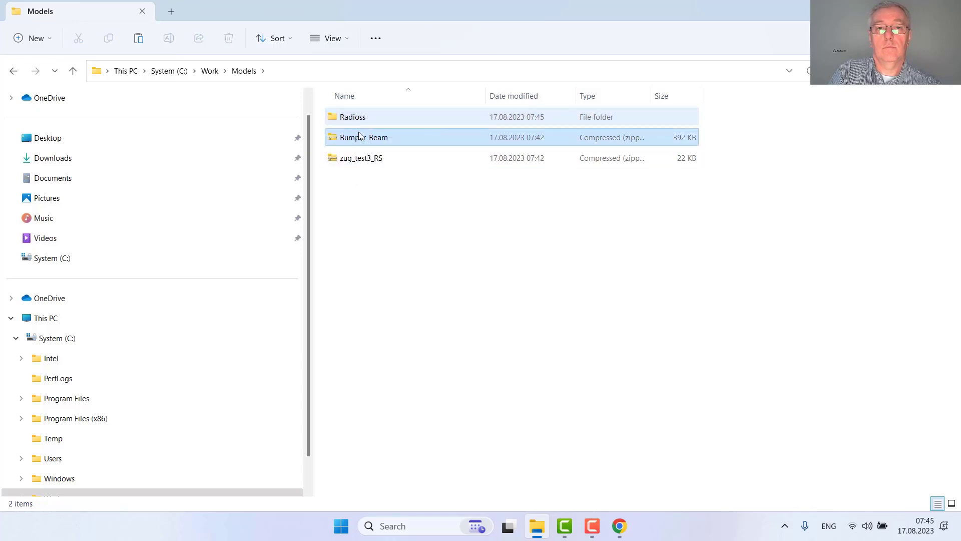
Create a Dyna folder, move the zug_test3_RS zip into it, and open it.
right_click(353, 181)
mouse_move(395, 310)
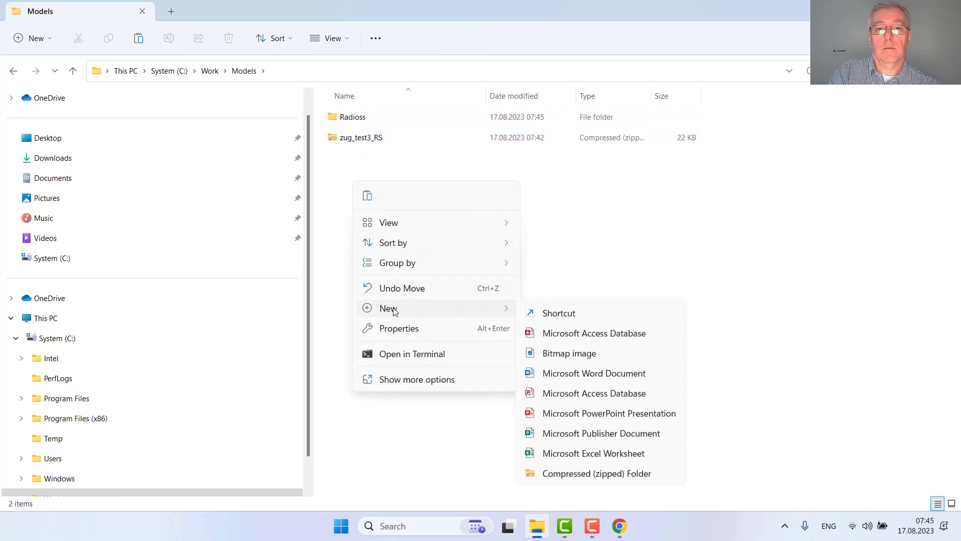
click(563, 309)
text(Dzna)
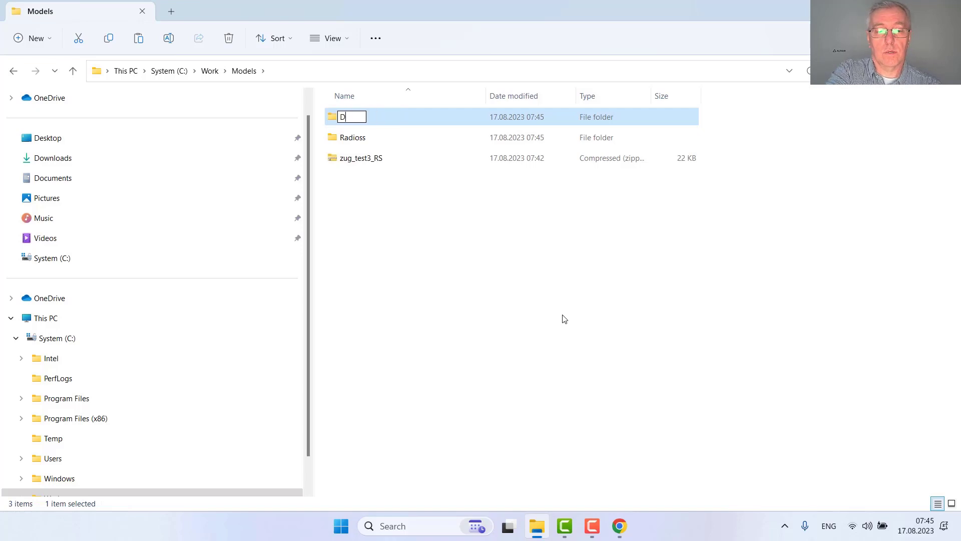
key(BackSpace)
key(BackSpace)
key(BackSpace)
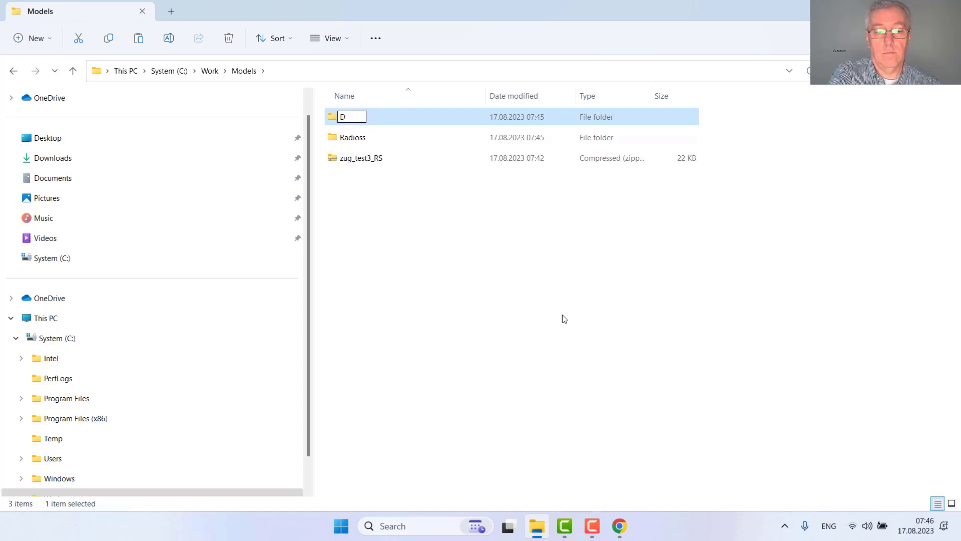
text(yna)
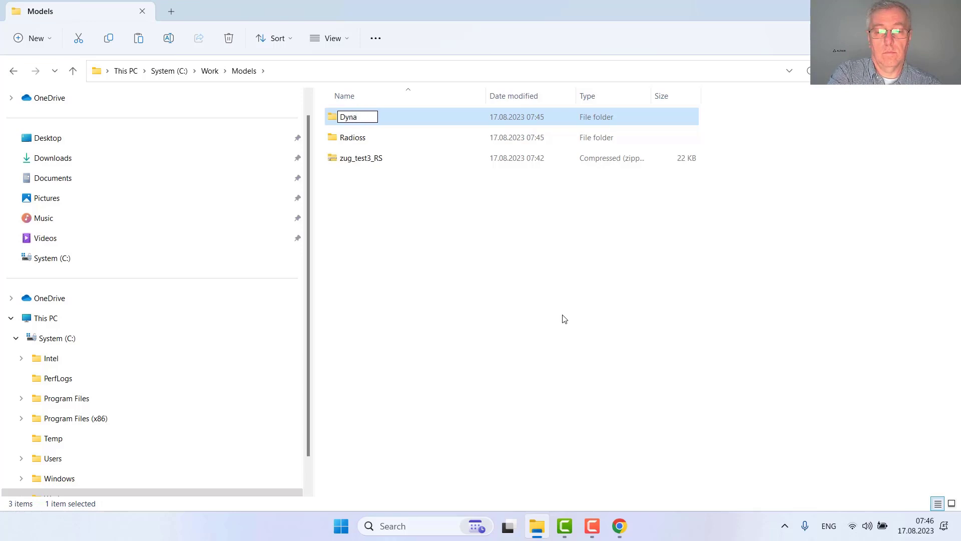
key(Return)
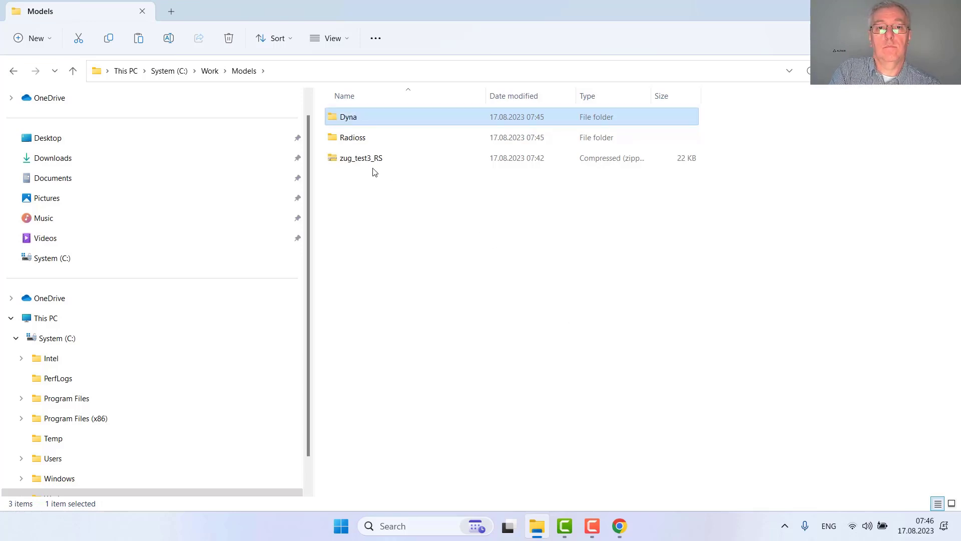
click(360, 160)
drag(358, 162, 364, 120)
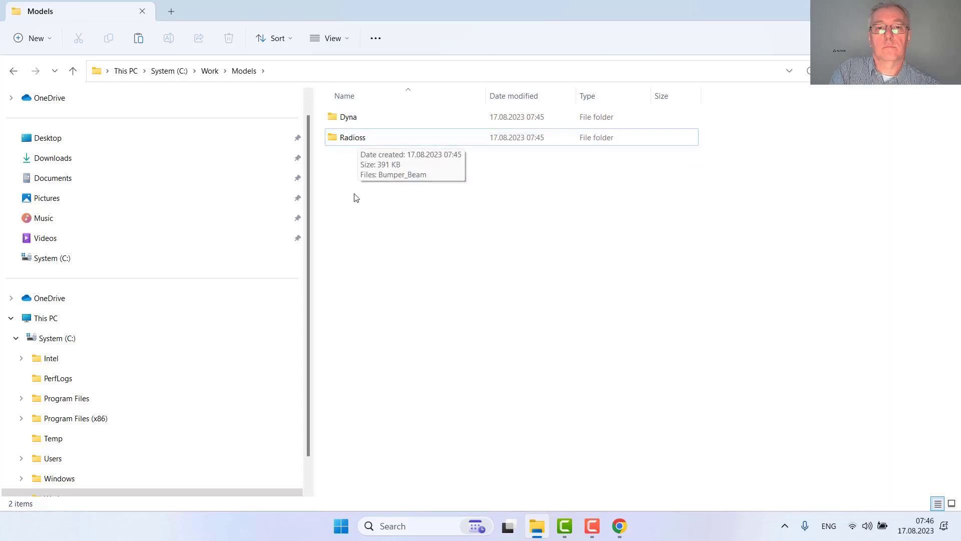
double_click(354, 119)
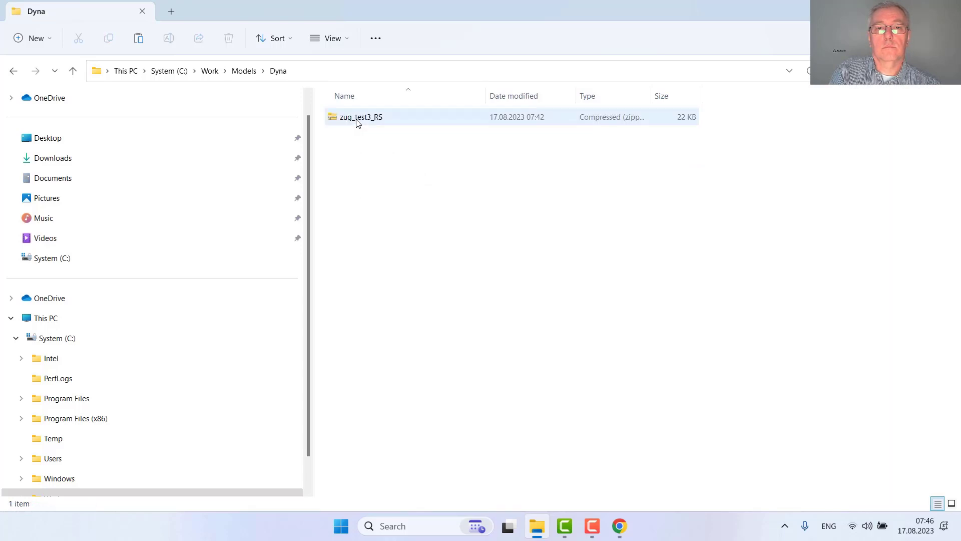
Extract the zug_test3_RS zip in Dyna with 7-Zip, then permanently delete the zip.
right_click(356, 122)
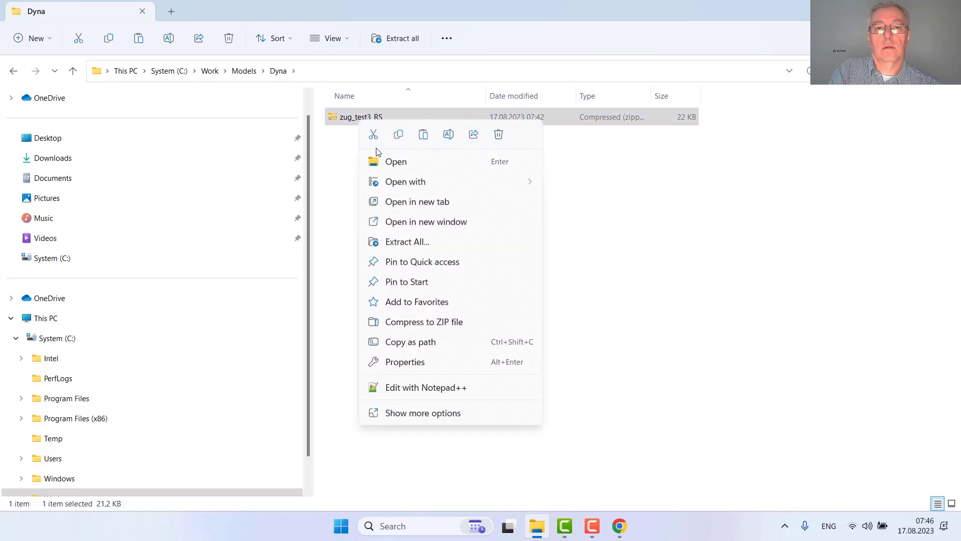
click(403, 413)
mouse_move(516, 189)
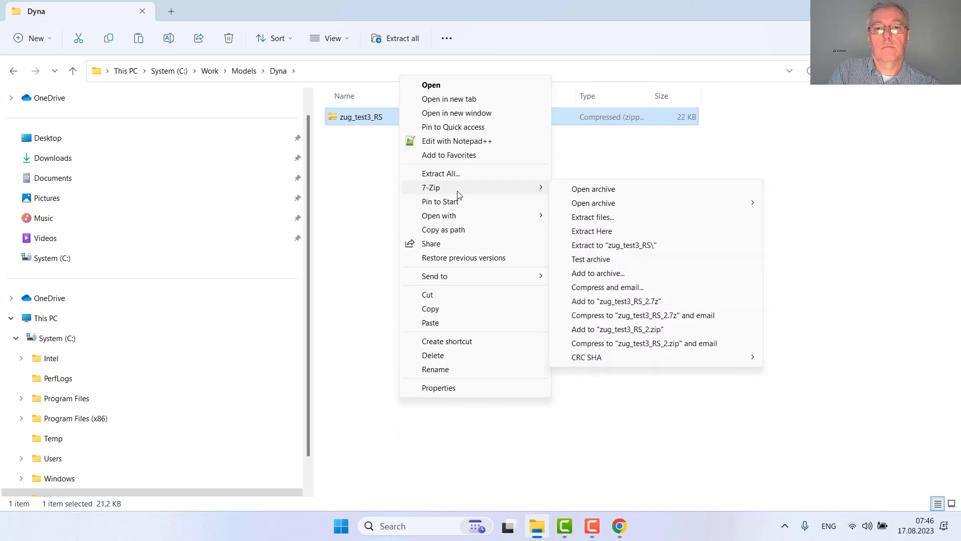
click(608, 230)
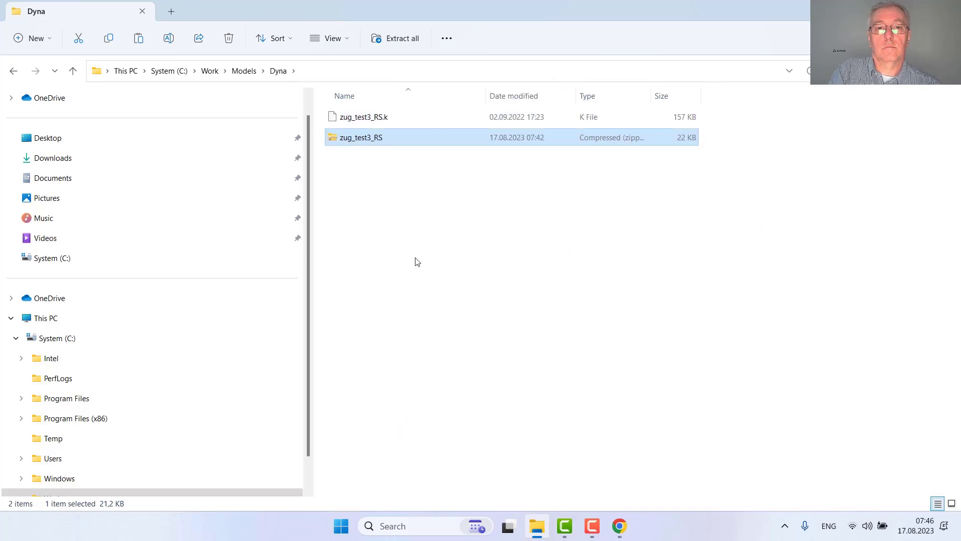
key(shift+Delete)
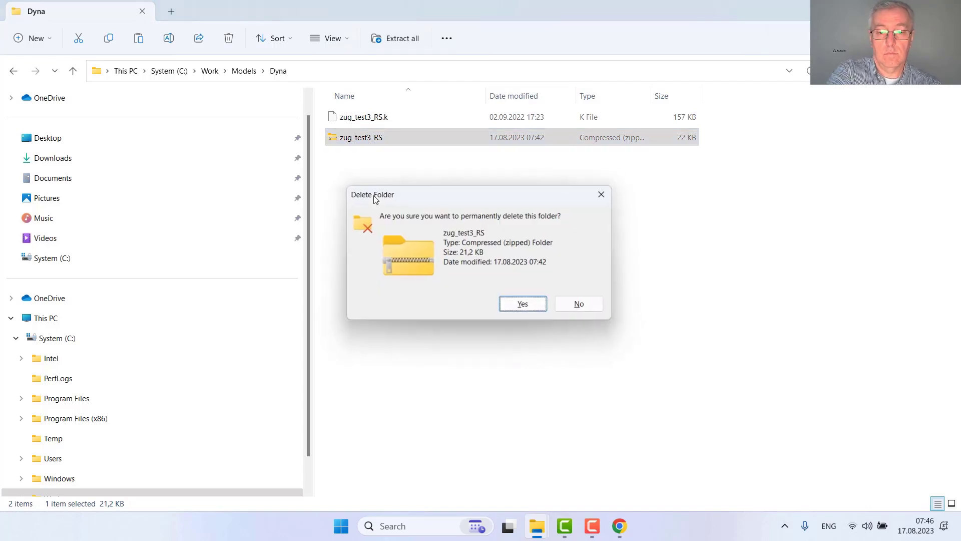
key(Return)
Extract the Bumper_Beam zip in Radioss, delete it, and open Bumper_Beam_AP_meshed_0001.rad.
click(13, 72)
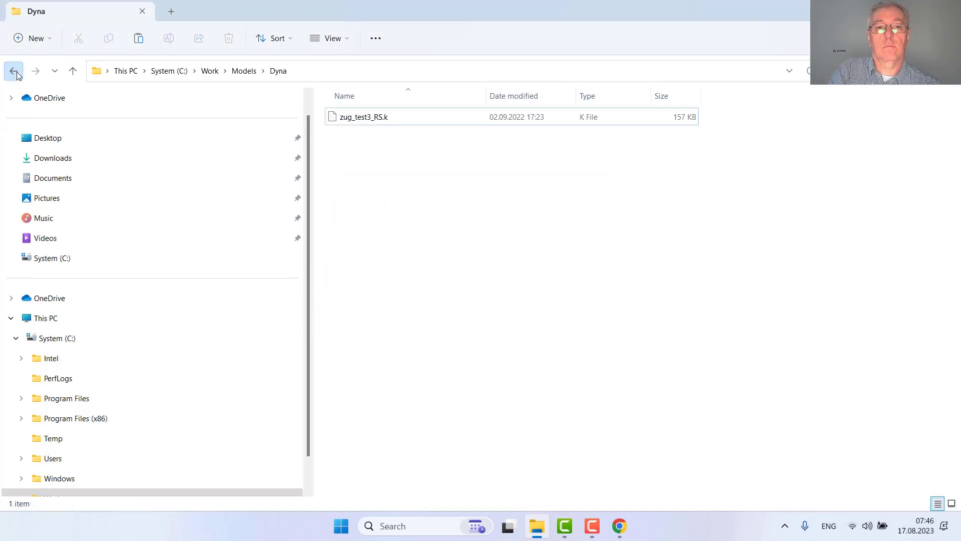
double_click(343, 142)
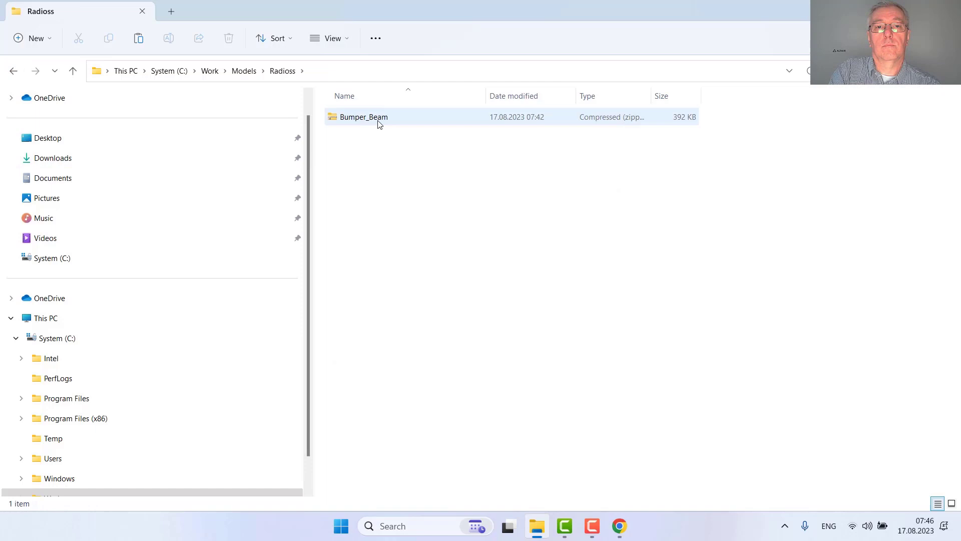
click(379, 121)
right_click(379, 121)
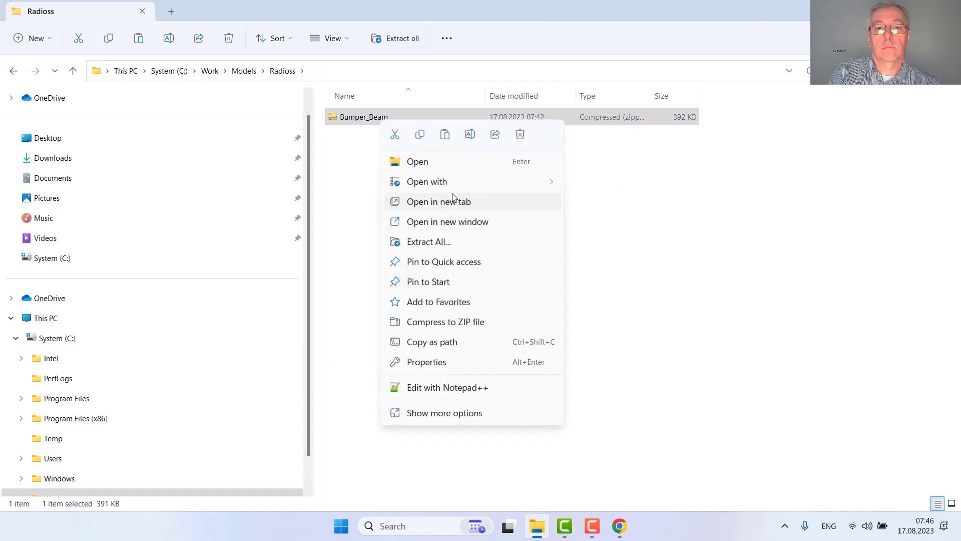
click(426, 413)
mouse_move(471, 190)
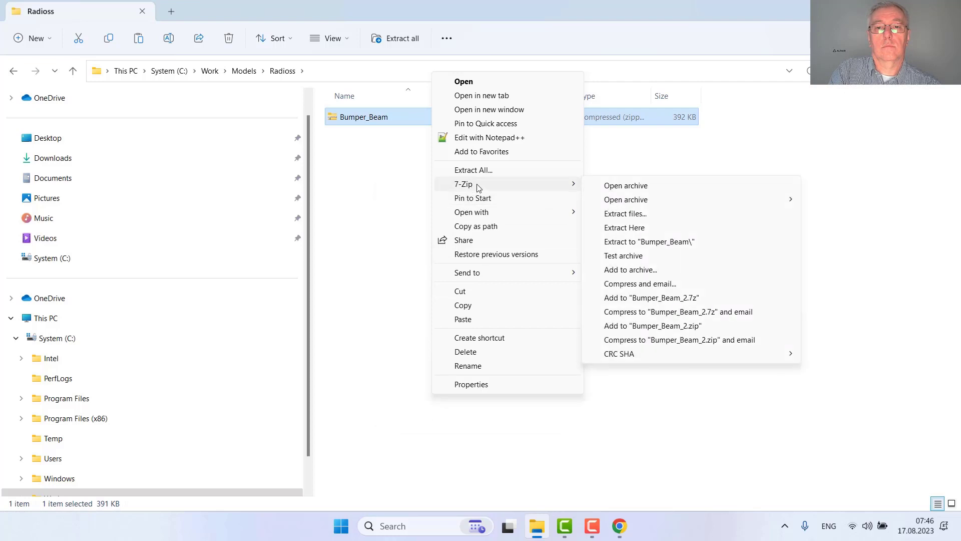
click(627, 226)
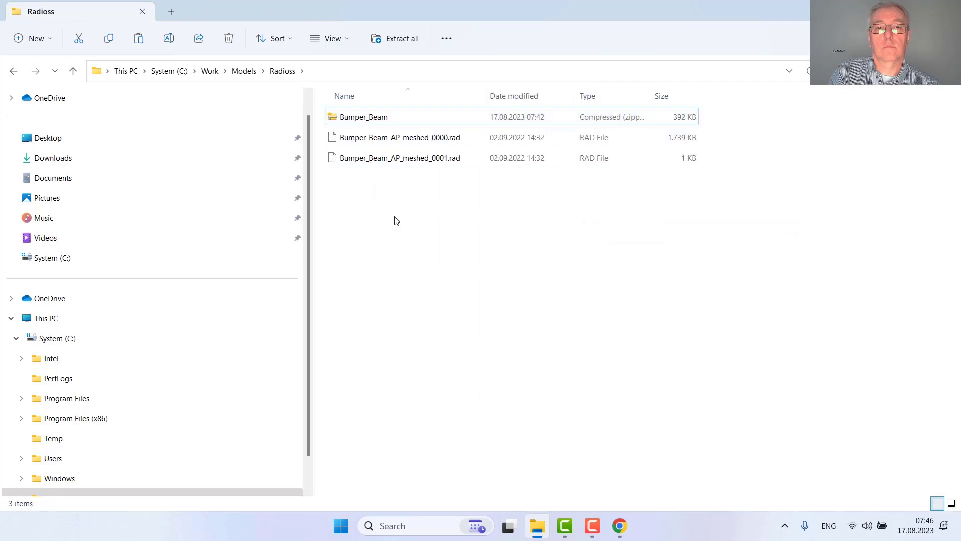
key(shift+Delete)
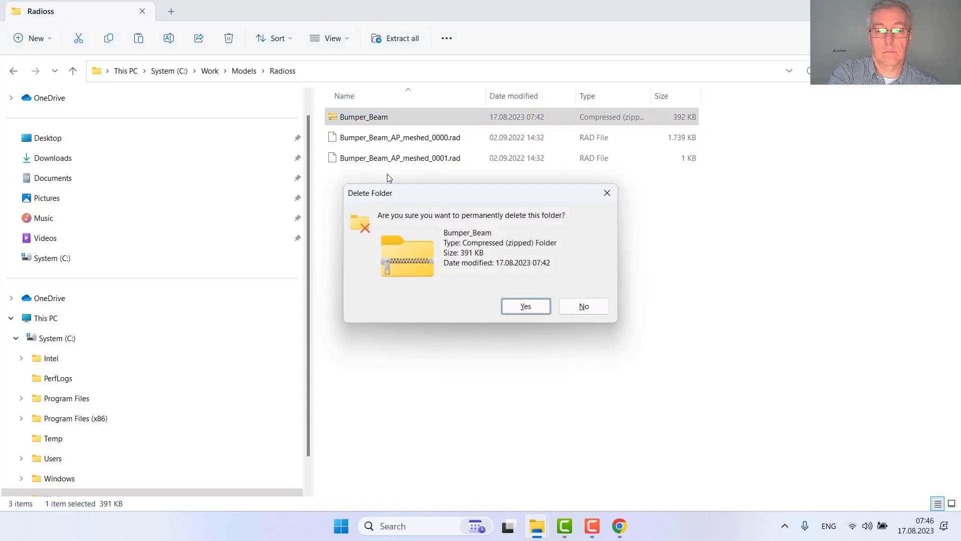
key(Return)
click(386, 142)
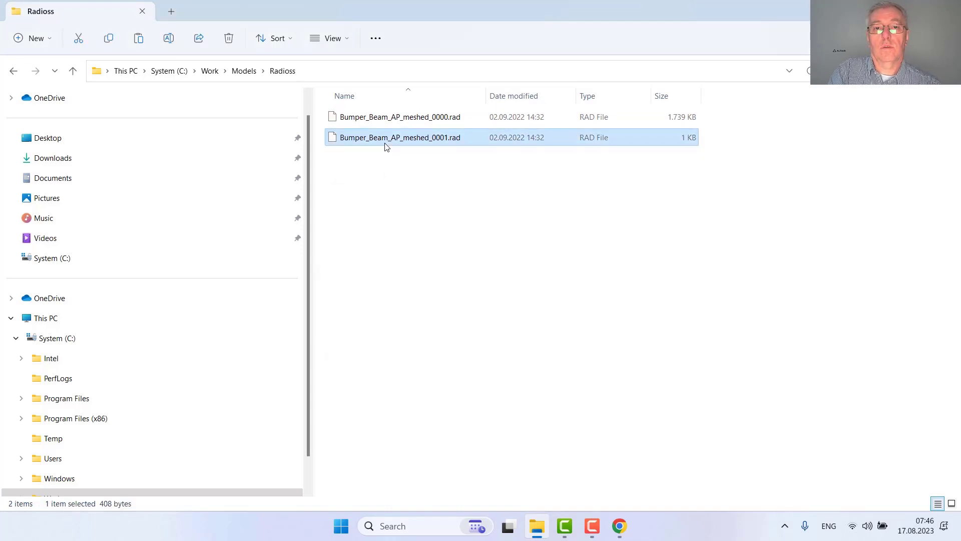
double_click(385, 144)
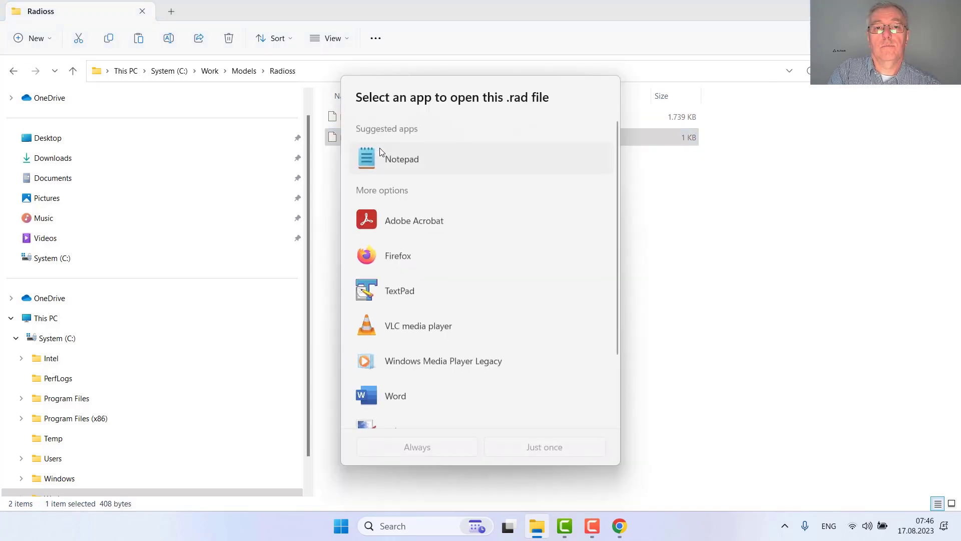
Open the .rad file in Notepad and add /ANIM/DT 0 1.0 and /ANIM/ELEM/VONM lines.
click(406, 162)
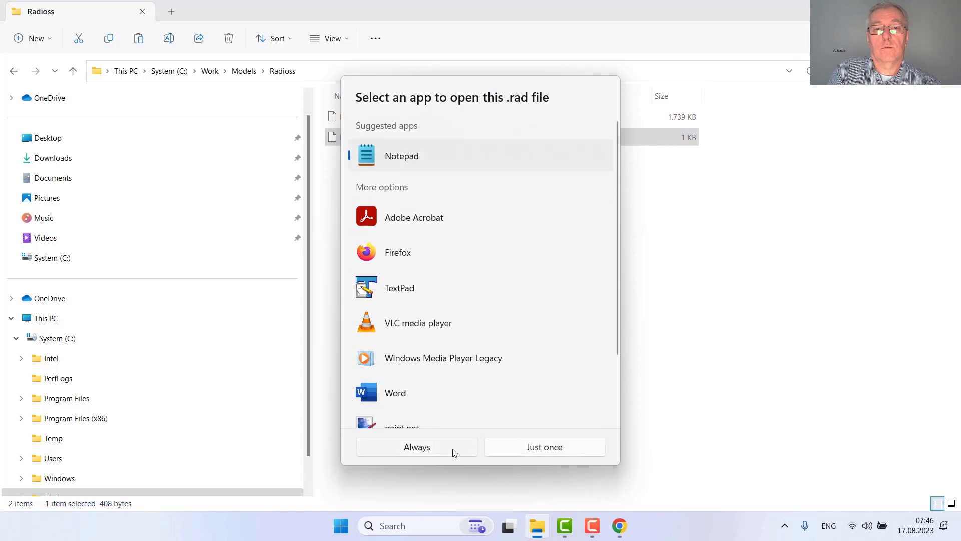
click(544, 447)
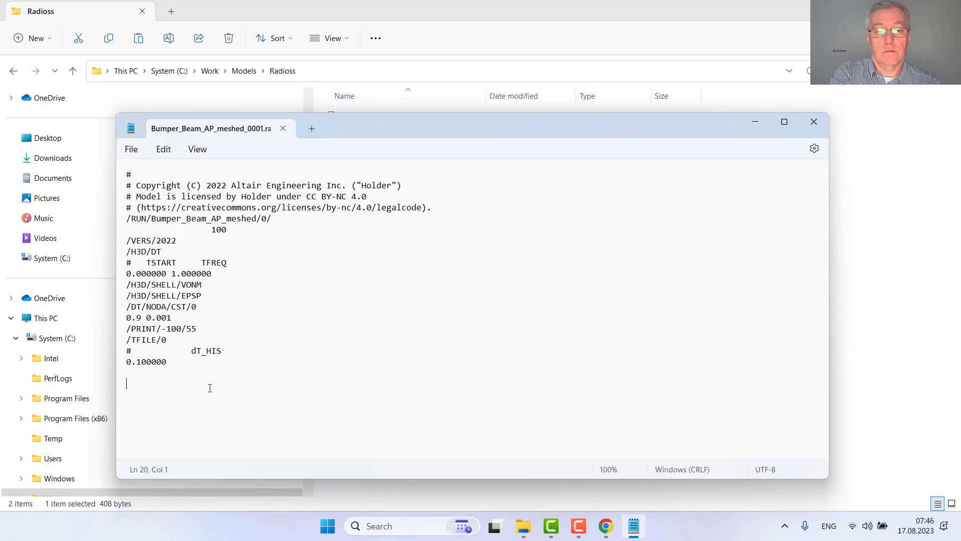
text(/)
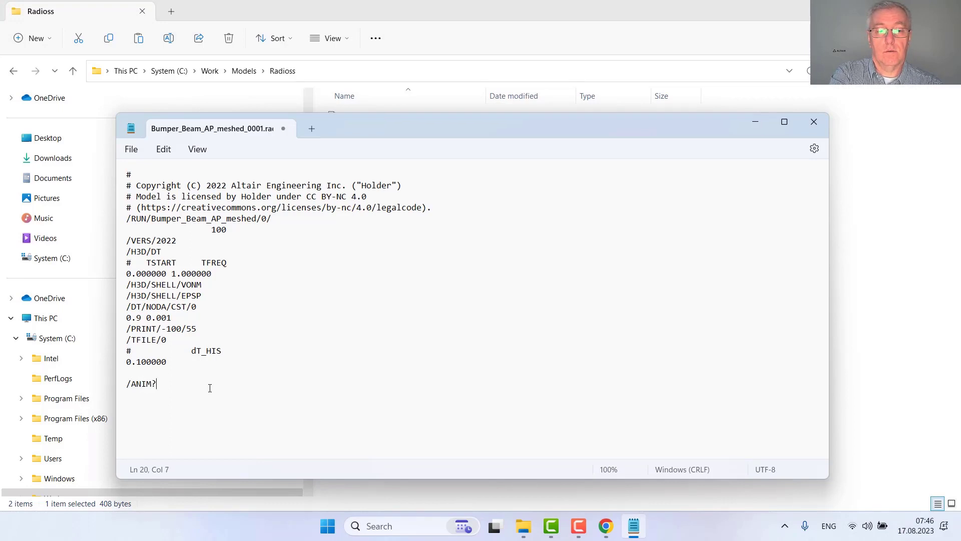
text(ANIM/D)
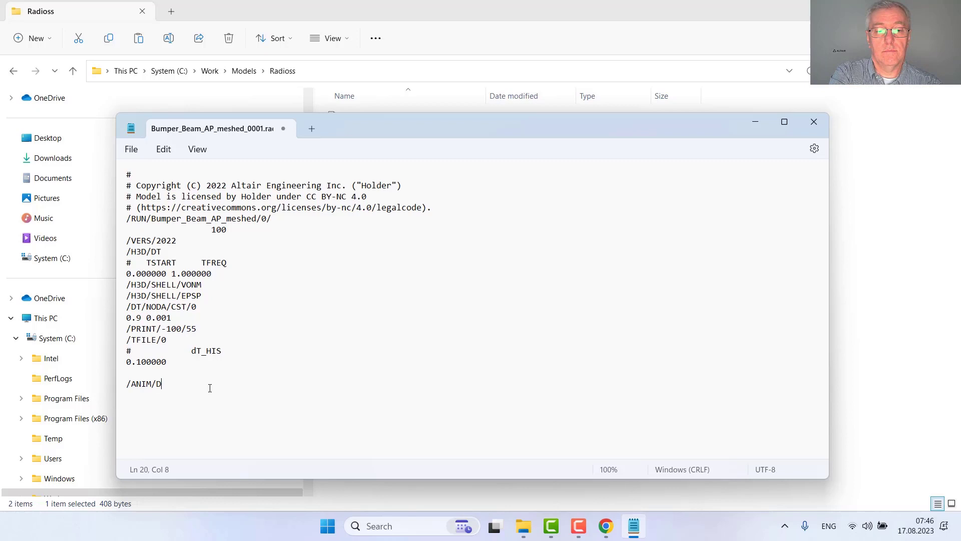
text(T)
key(Return)
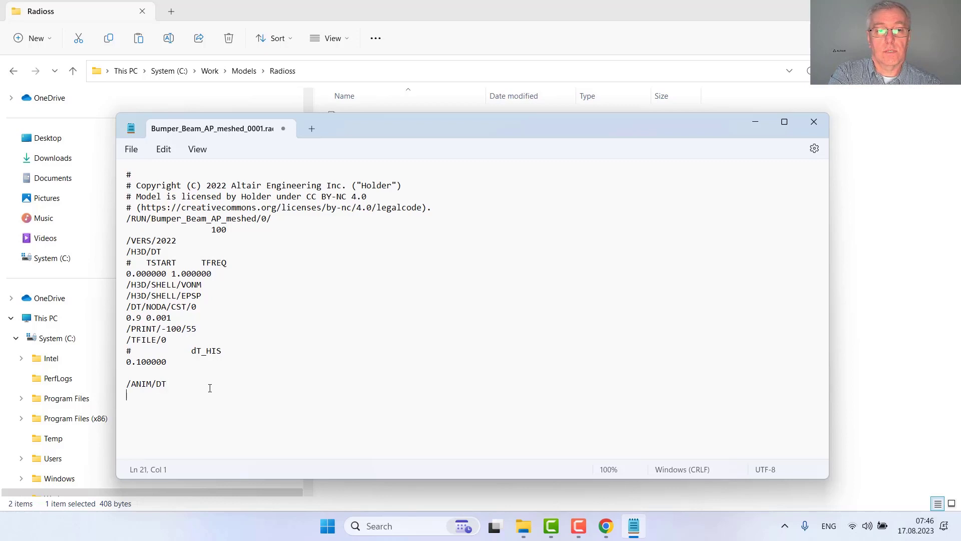
text(0)
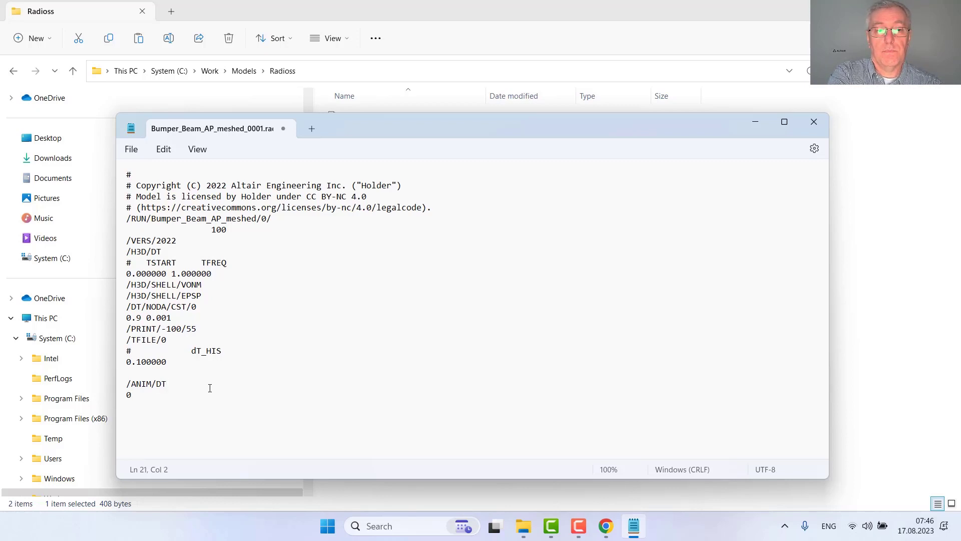
text( 1.)
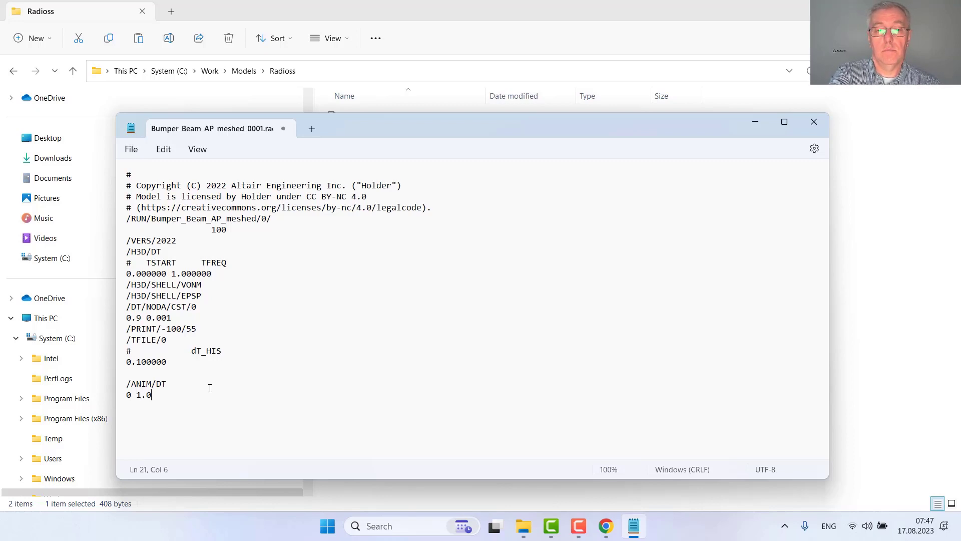
key(Return)
text(/)
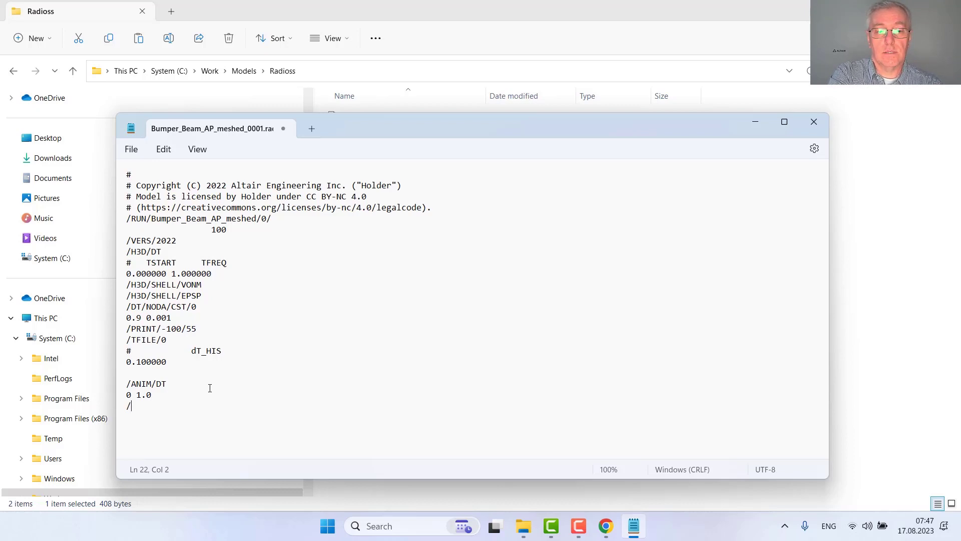
text(ANIM/)
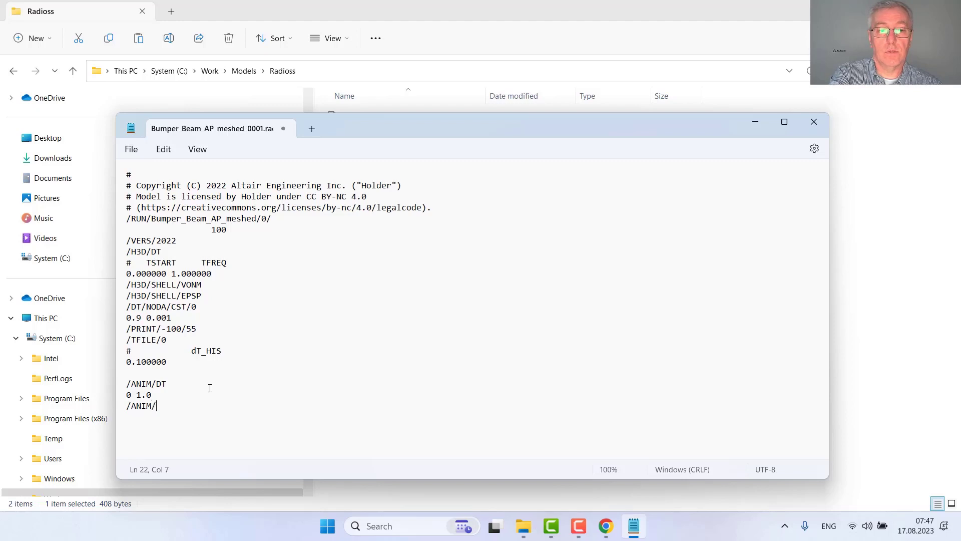
text(ELEM/)
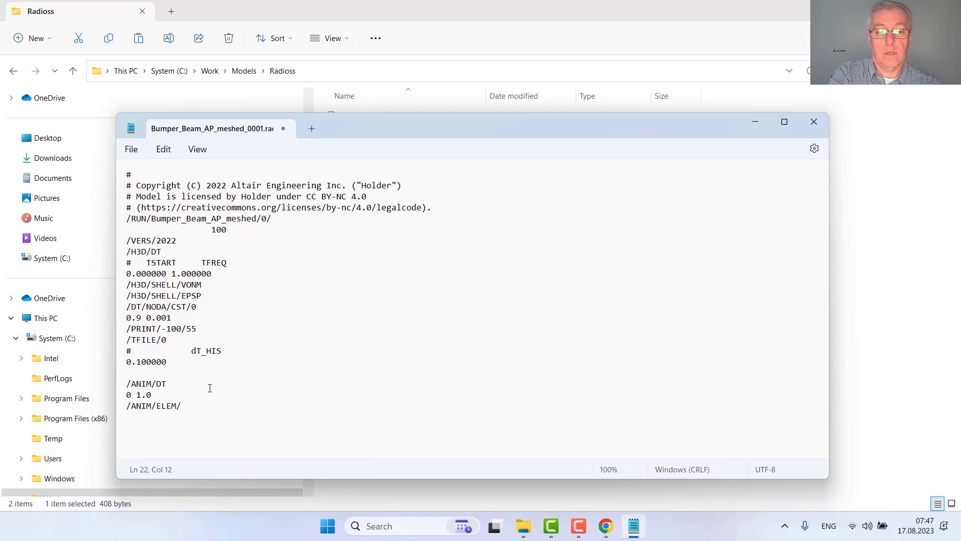
text(VONM)
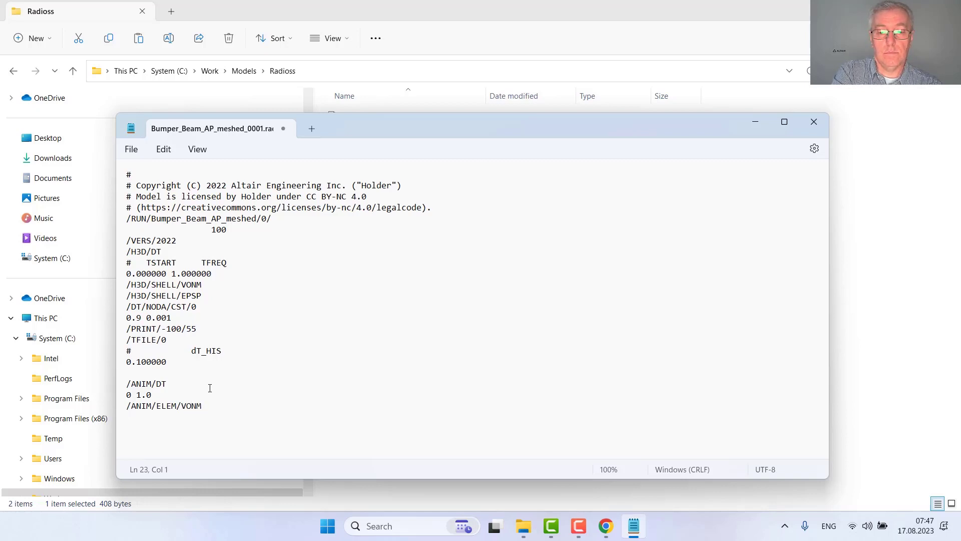
Add /ANIM/ELEM/EPSP and /ANIM/SHELL/DAMAGE/ALL output lines, then save the file.
key(shift+Down)
key(ctrl+c)
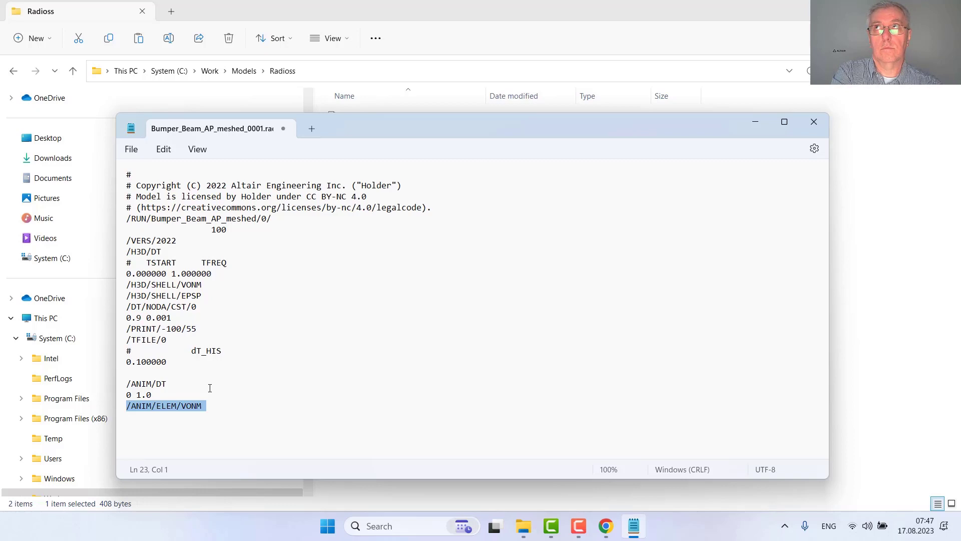
key(Right)
key(ctrl+v)
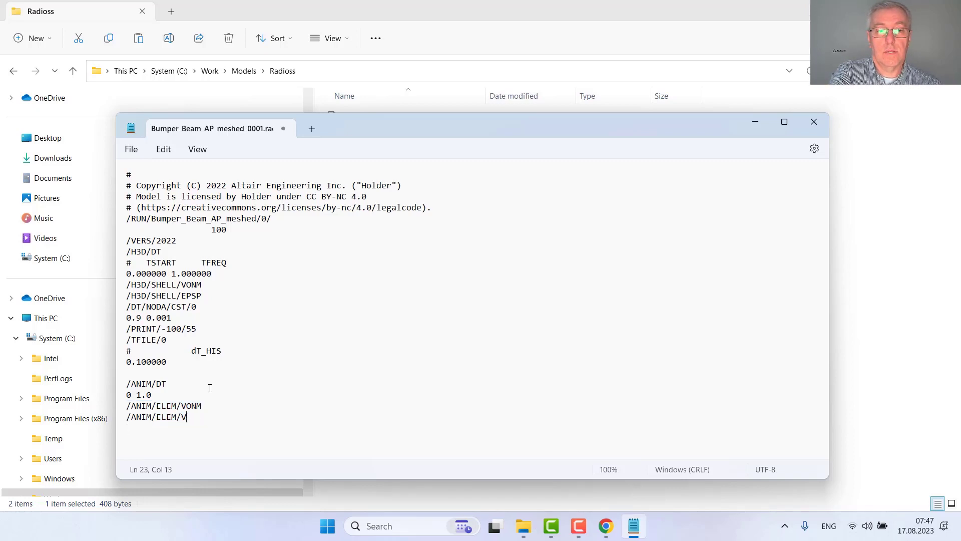
key(BackSpace)
text(EPSP)
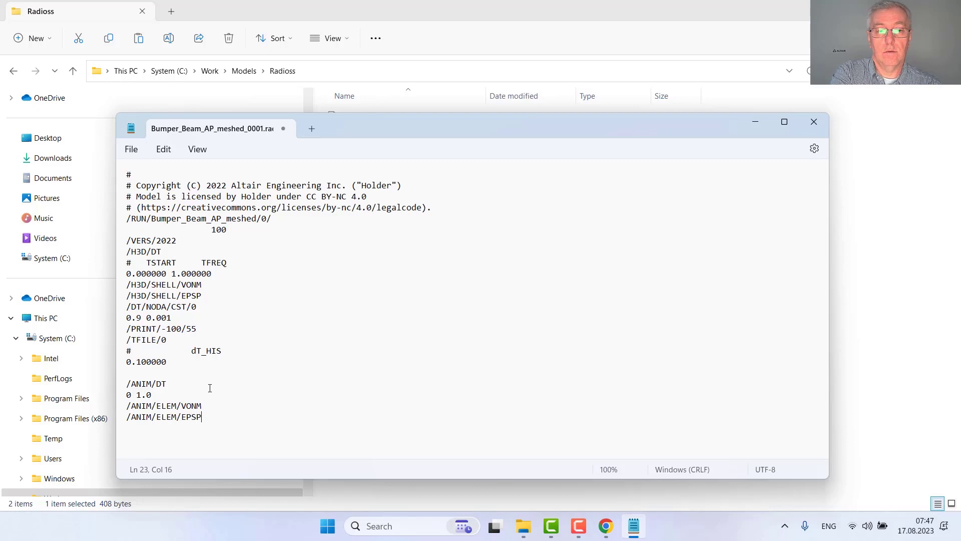
key(ctrl+v)
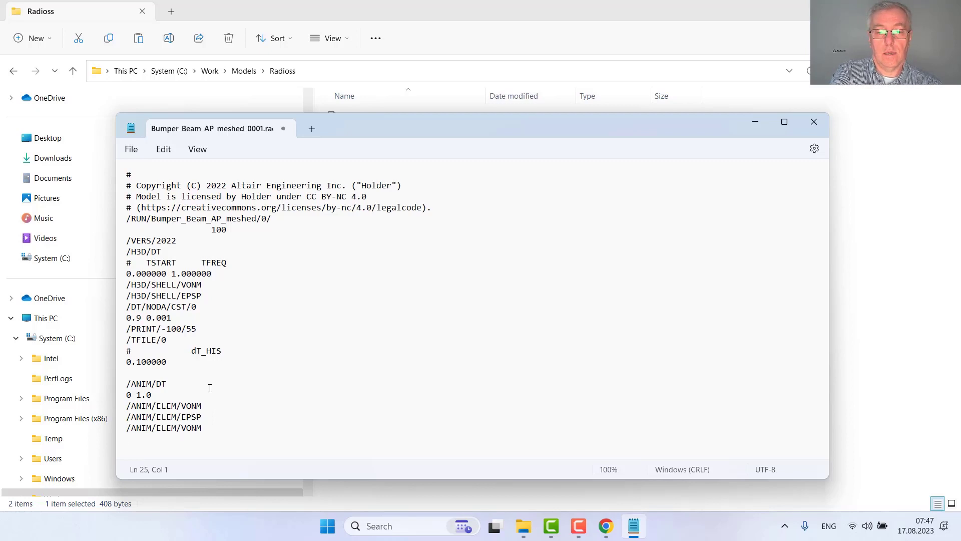
key(BackSpace)
key(BackSpace)
key(BackSpace)
key(BackSpace)
key(BackSpace)
key(BackSpace)
key(BackSpace)
key(BackSpace)
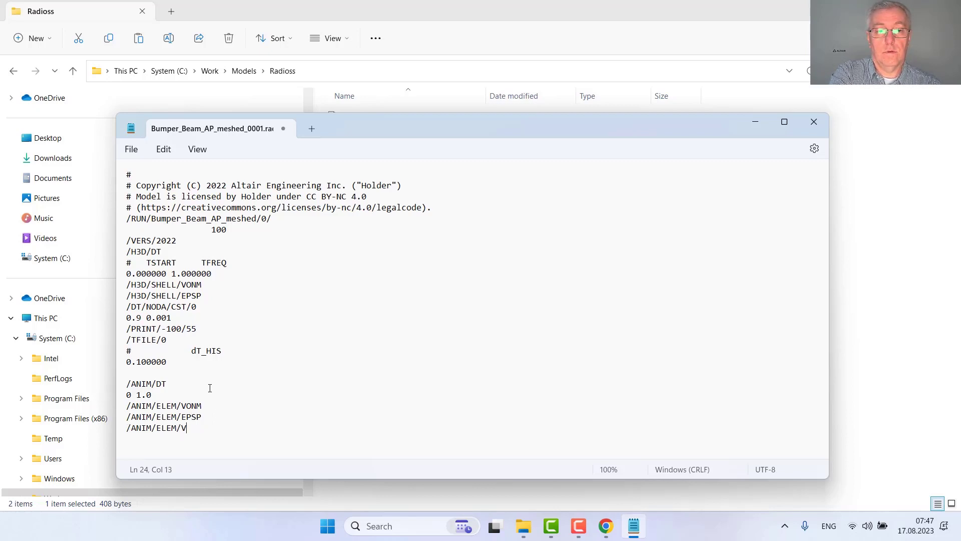
text(SHELL)
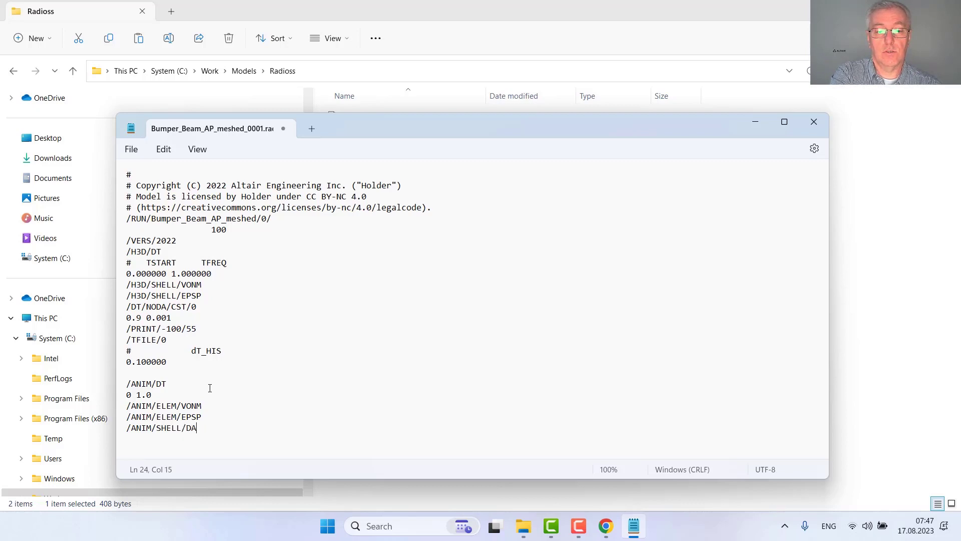
text(/DAMAGE)
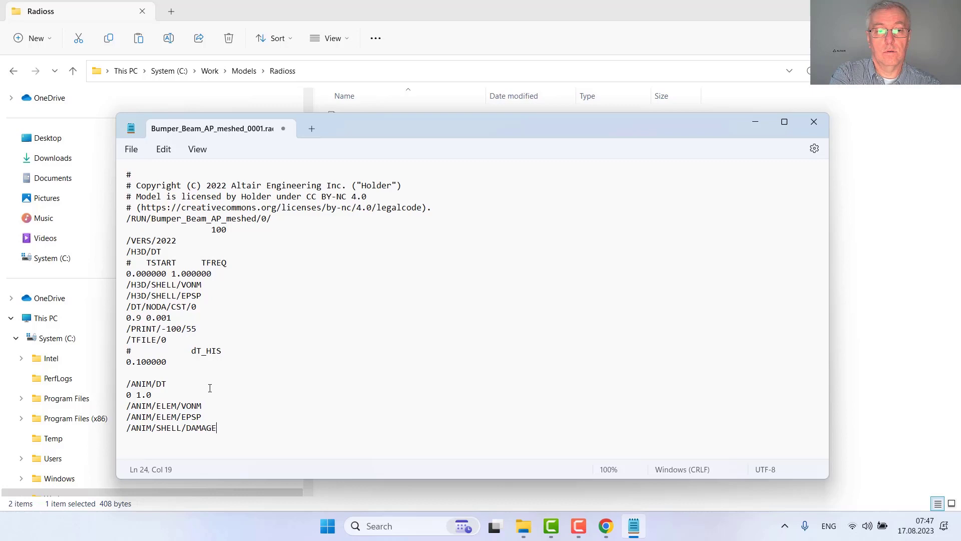
text(/ALL)
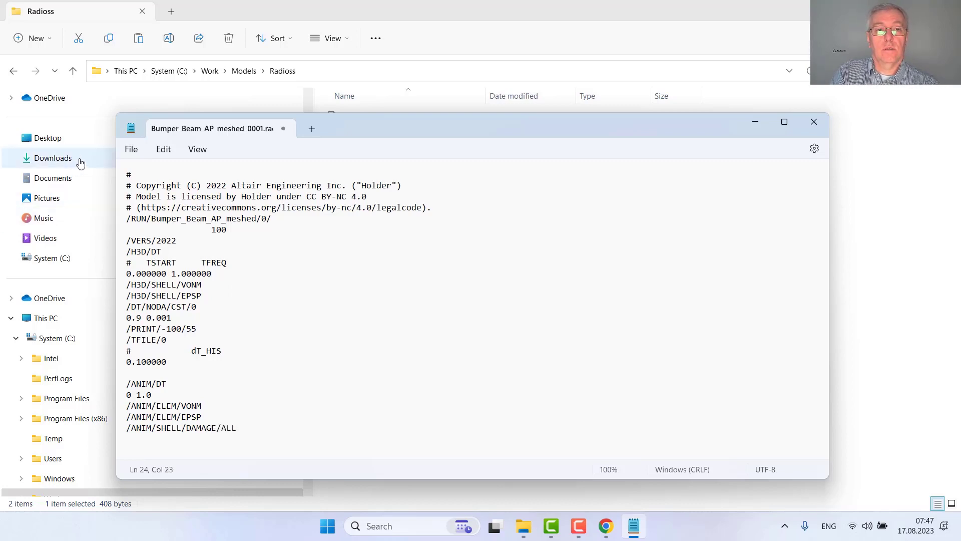
click(131, 149)
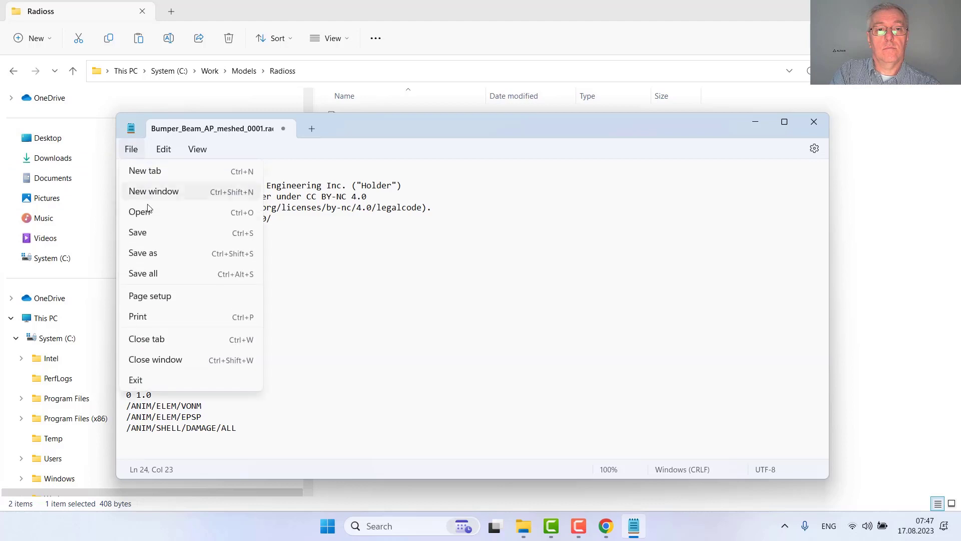
click(144, 234)
Close Notepad and launch openradioss_run_script_for_windows_mpi_ps.exe from Work > OpenRadioss > win_scripts_mk3.
click(813, 122)
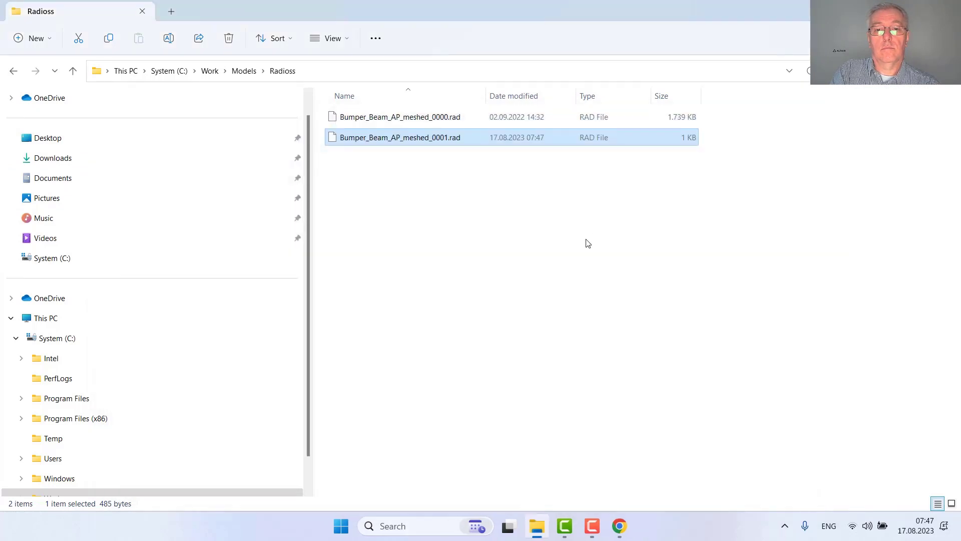
click(14, 71)
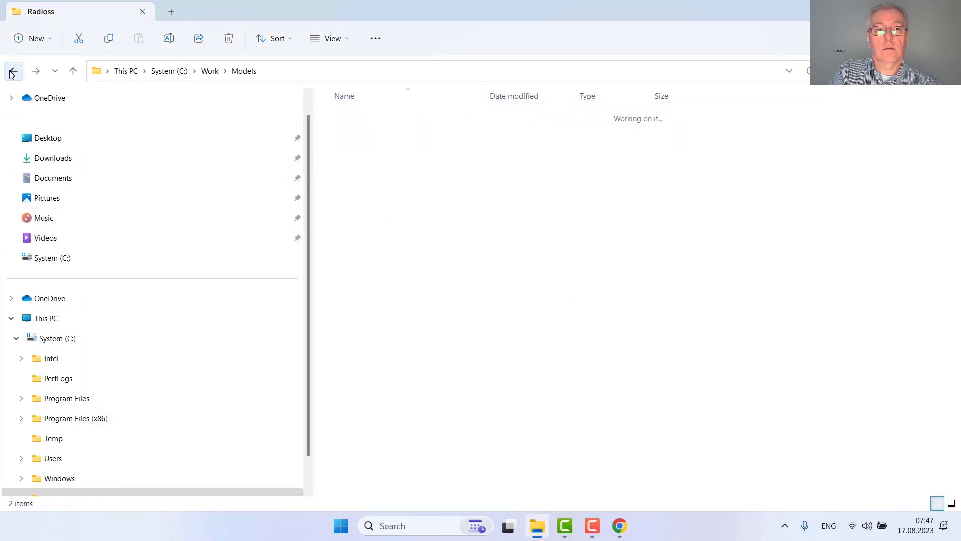
click(13, 71)
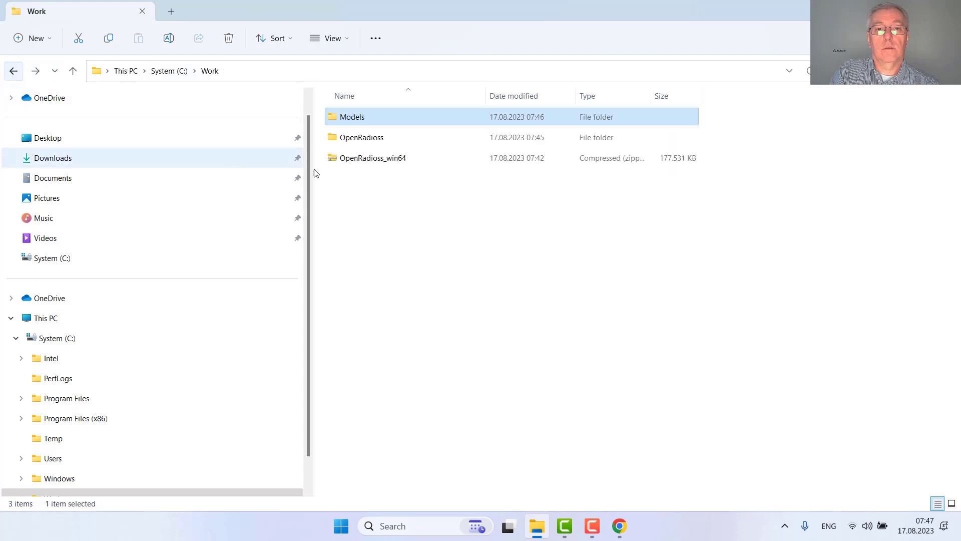
click(376, 146)
double_click(376, 143)
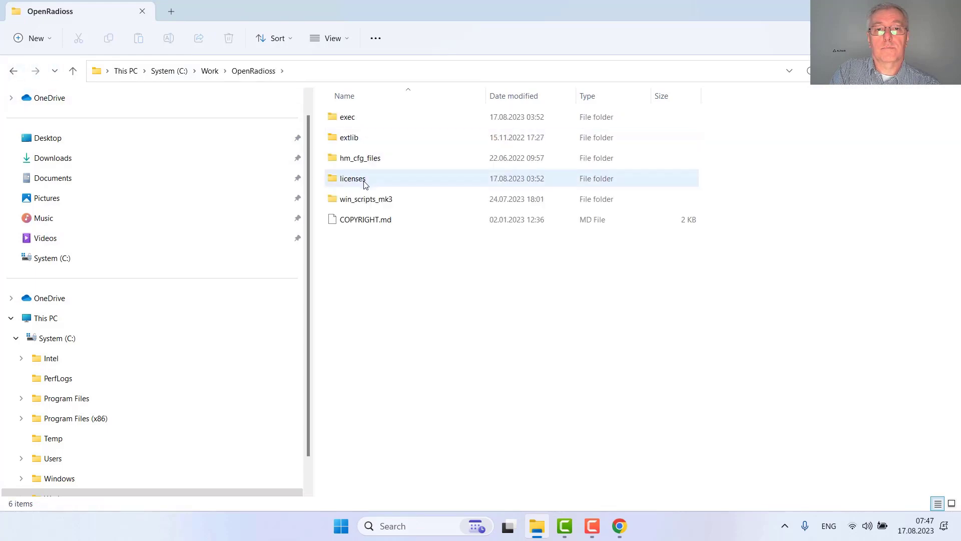
click(367, 204)
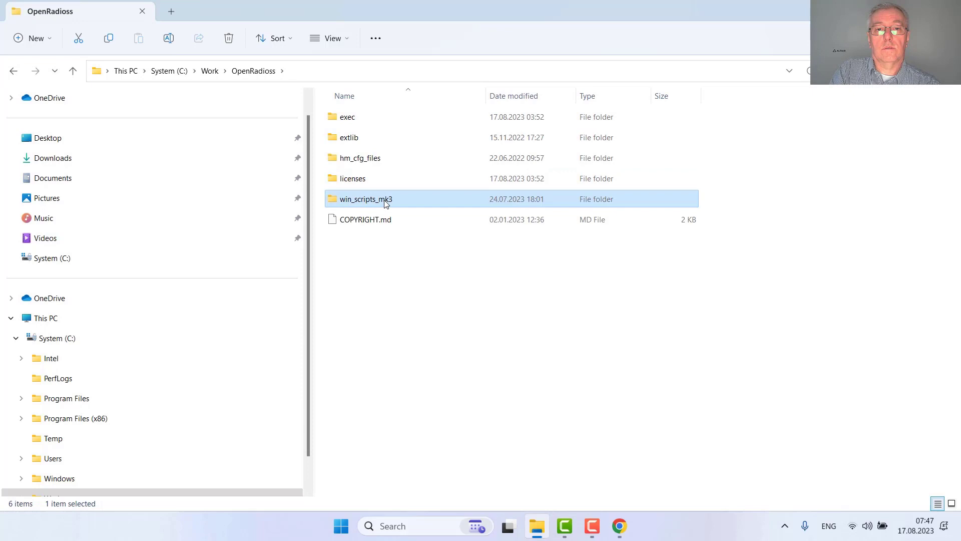
double_click(386, 203)
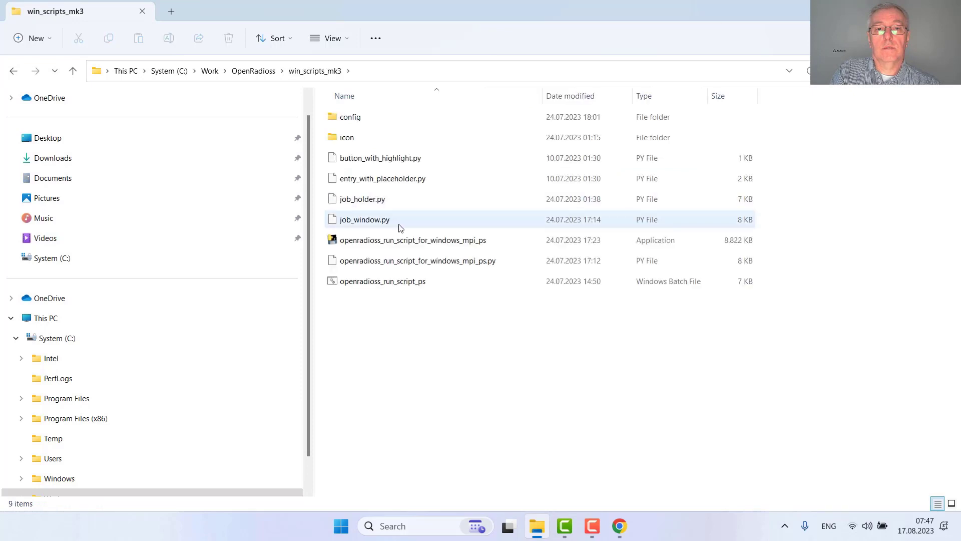
double_click(467, 246)
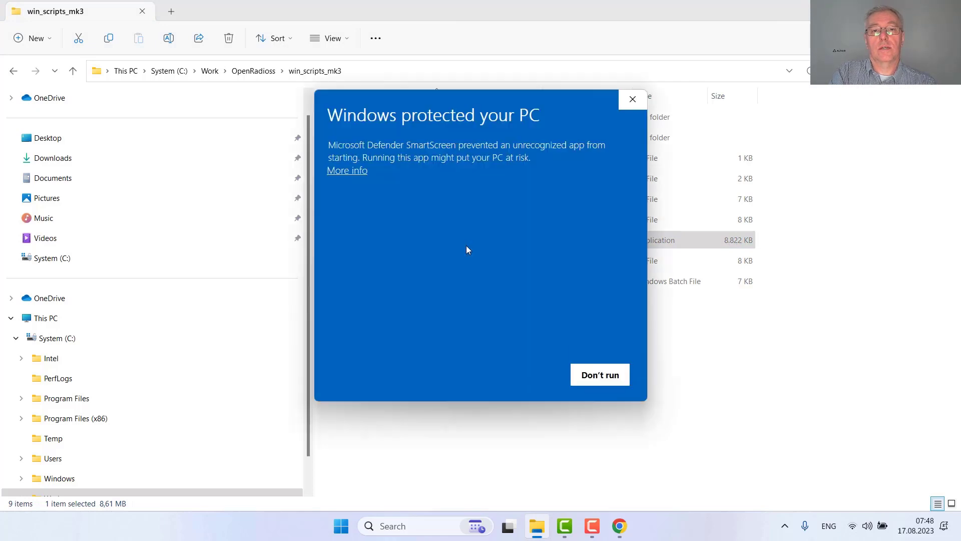
click(347, 171)
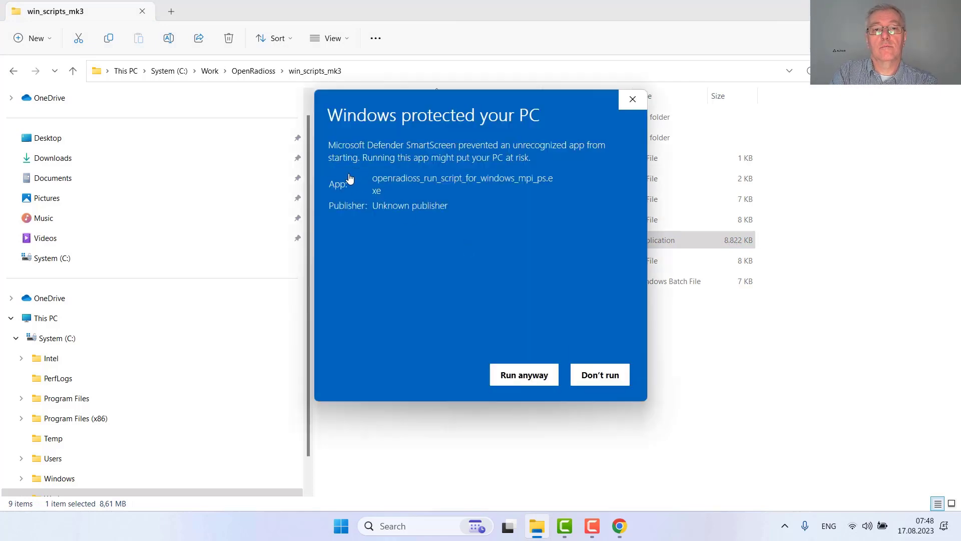
Allow the app past SmartScreen and load Models\Dyna\zug_test3_RS.k as the job input.
click(520, 382)
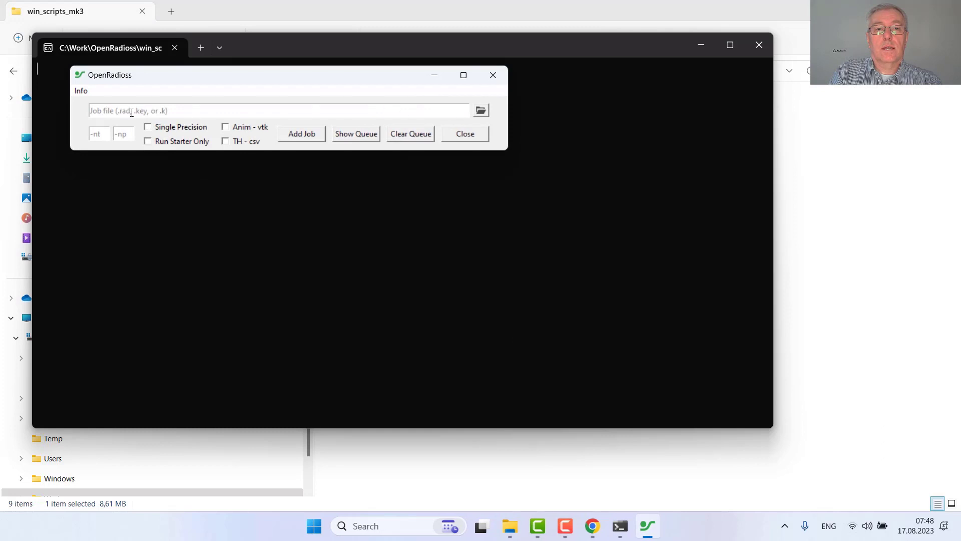
click(481, 111)
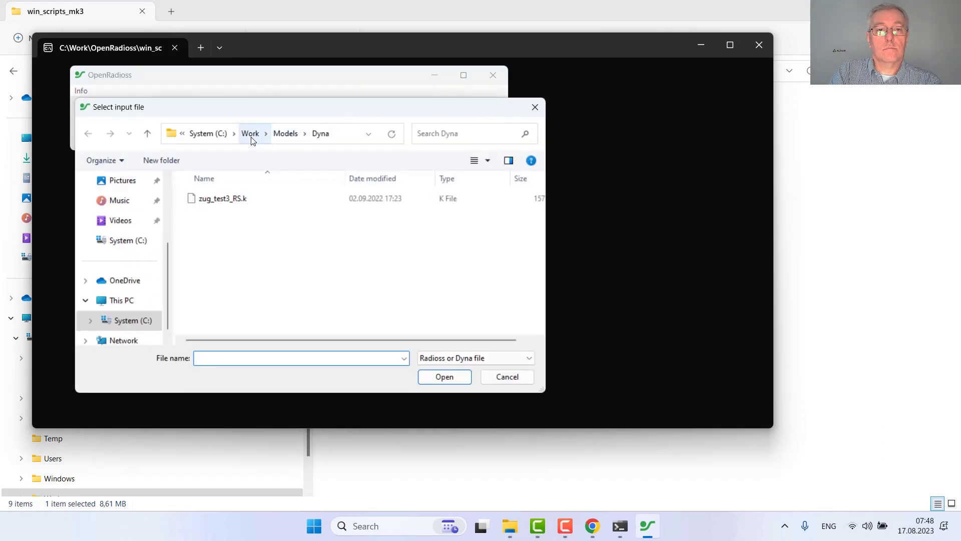
click(286, 133)
double_click(230, 202)
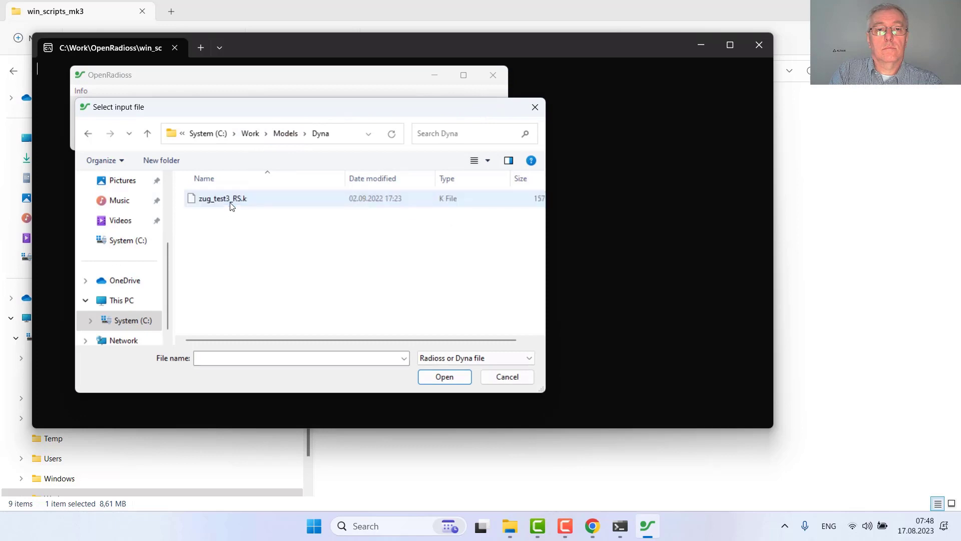
click(229, 200)
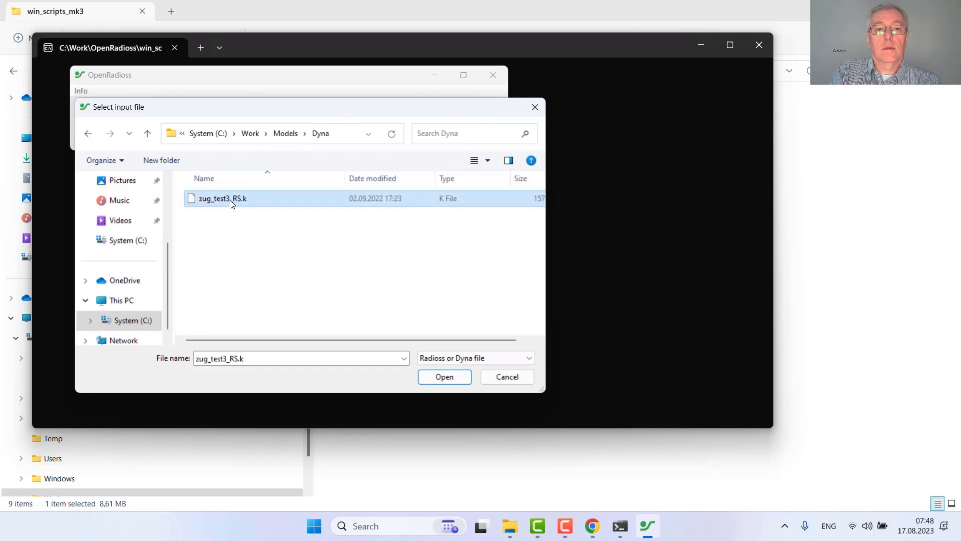
click(456, 378)
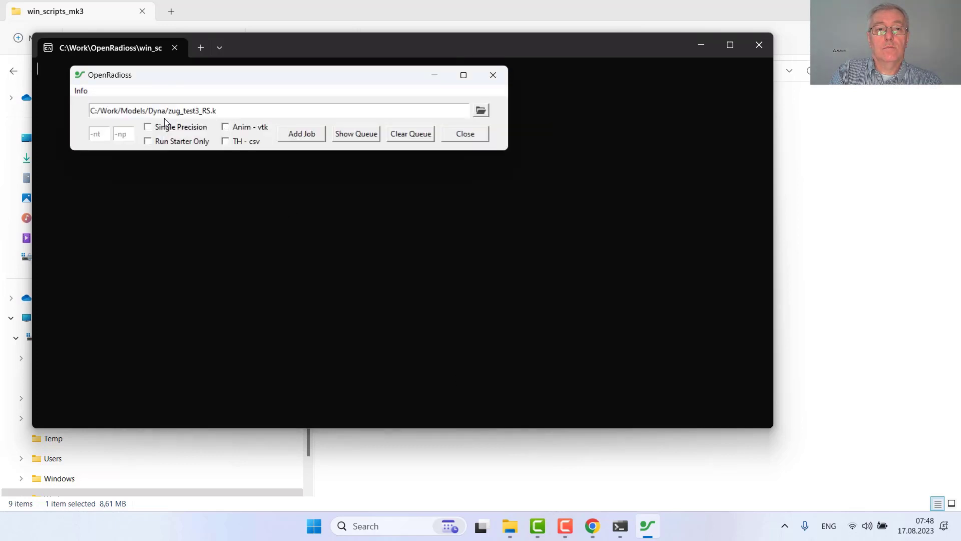
drag(170, 112, 230, 111)
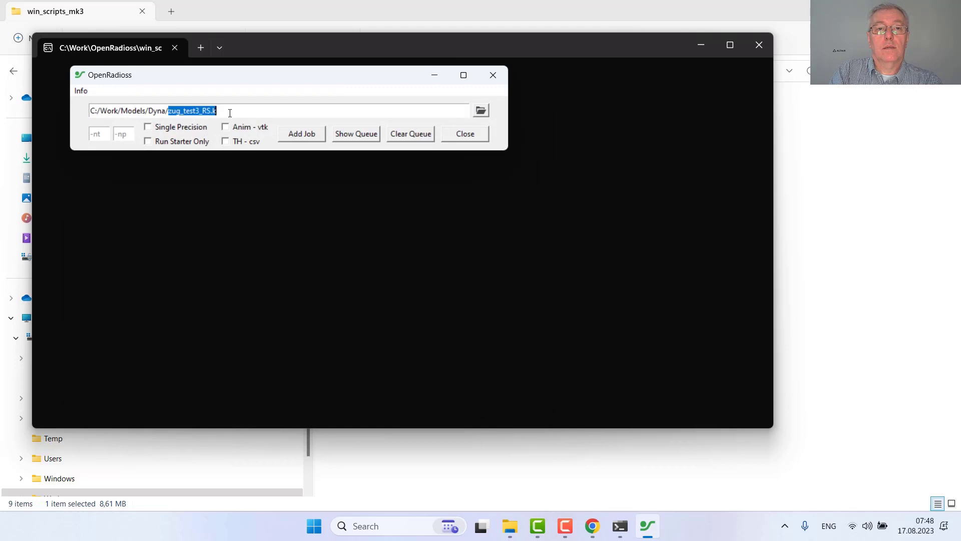
Set 8 threads and enable Anim - vtk and TH - csv conversion.
click(102, 135)
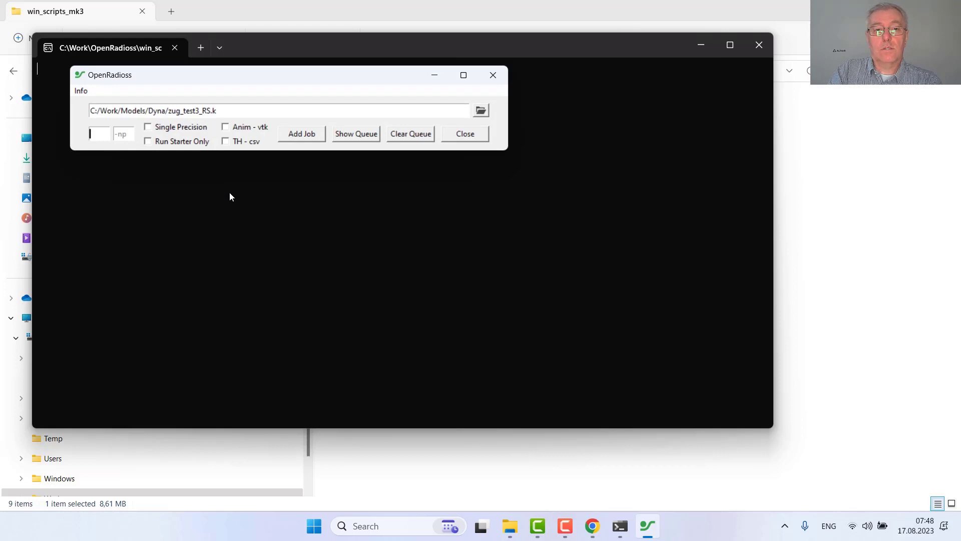
text(8)
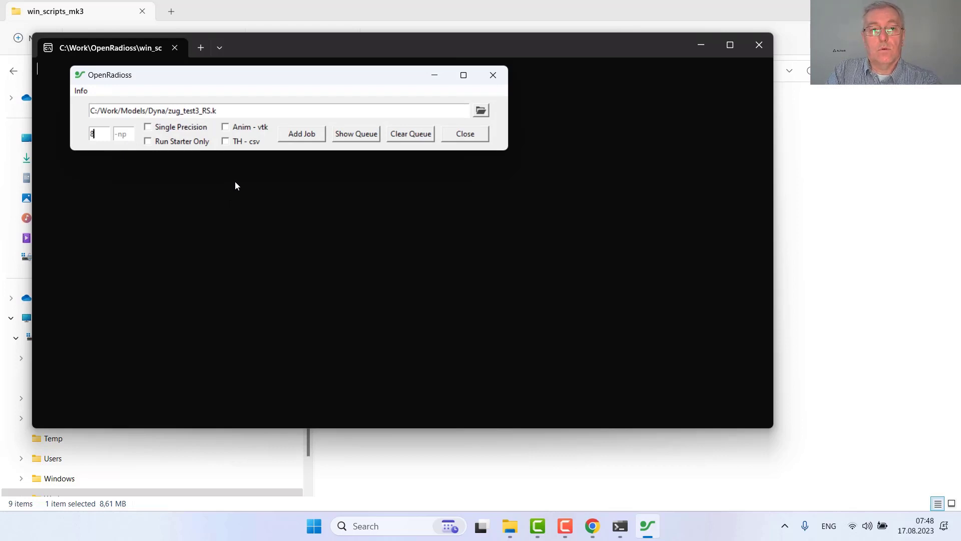
click(227, 129)
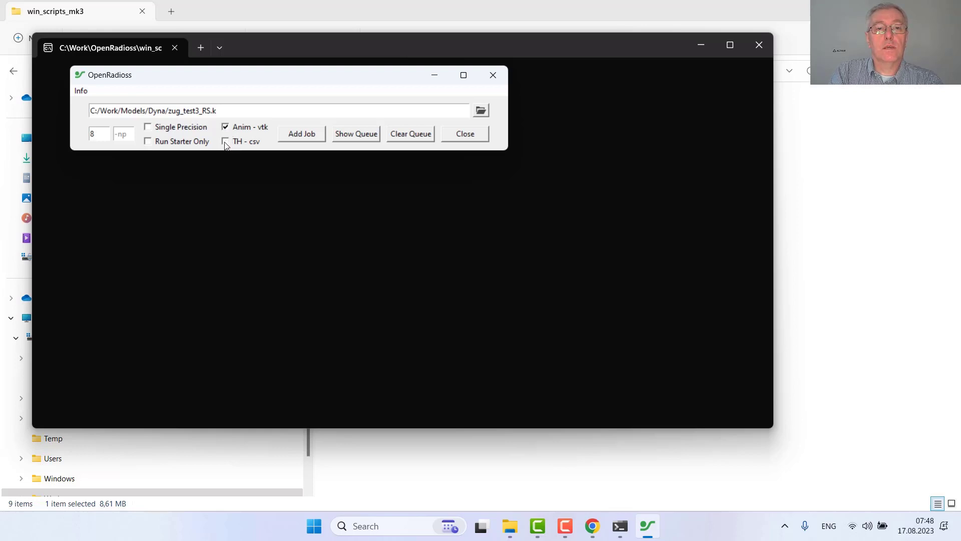
click(225, 142)
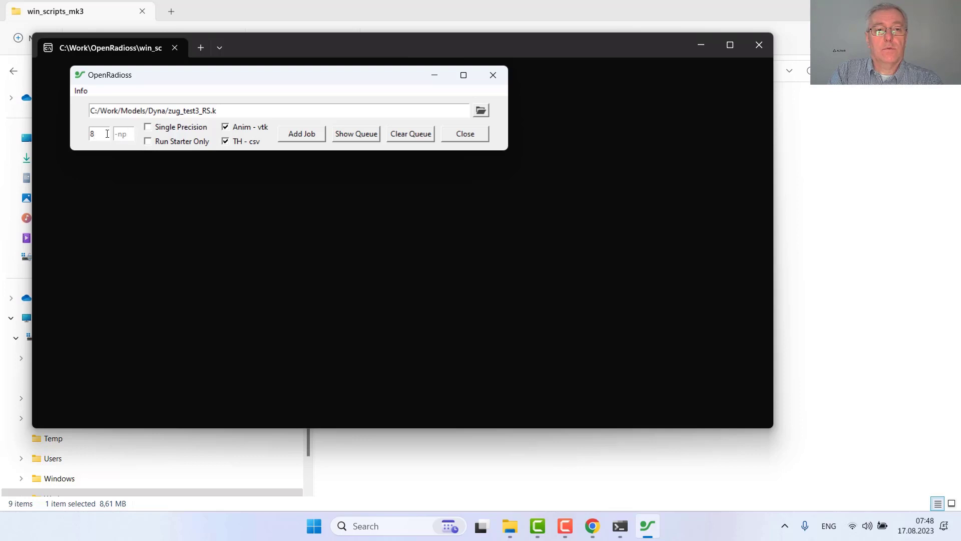
Add and confirm the zug_test3_RS job, then move its solver log window aside.
click(296, 137)
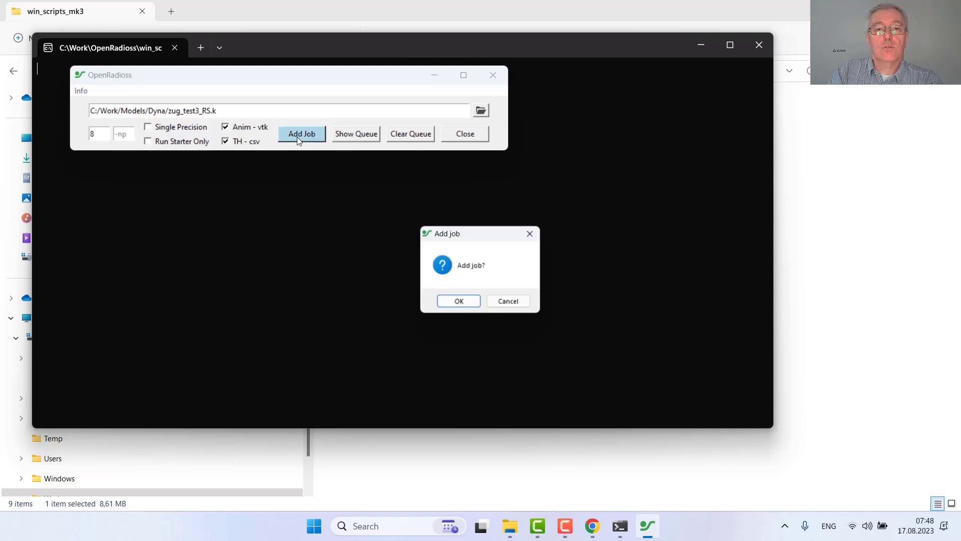
click(476, 303)
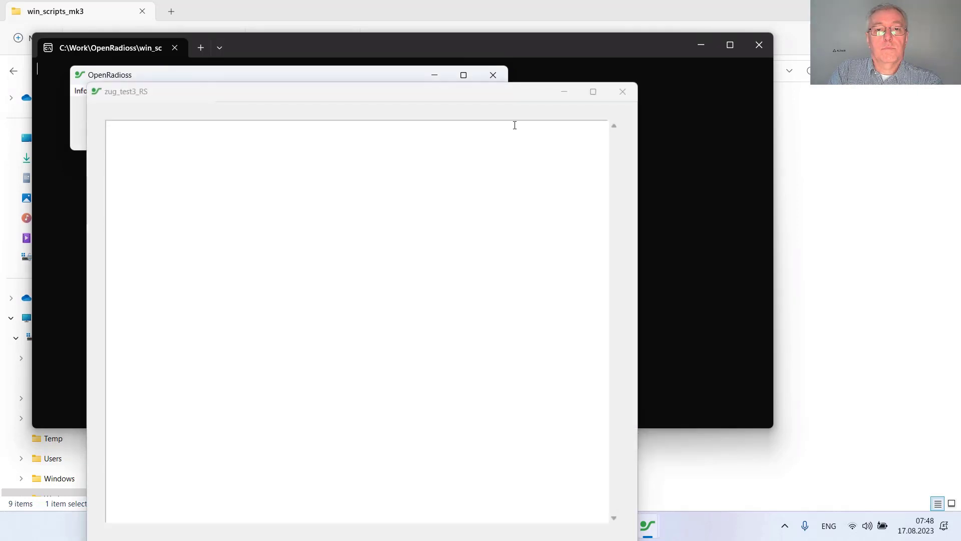
drag(534, 95, 609, 64)
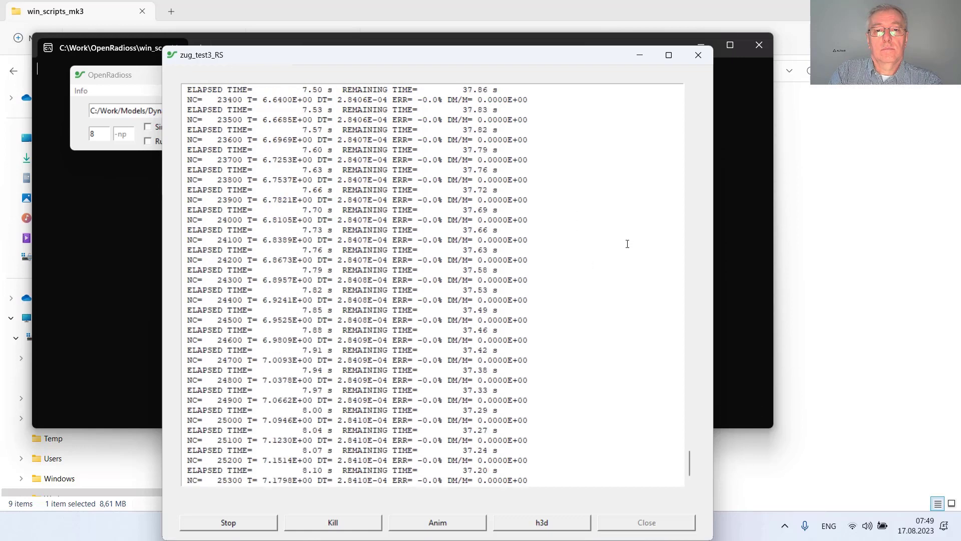
Load Models\Radioss\Bumper_Beam_AP_meshed_0000.rad as input and add it as a new job.
click(101, 88)
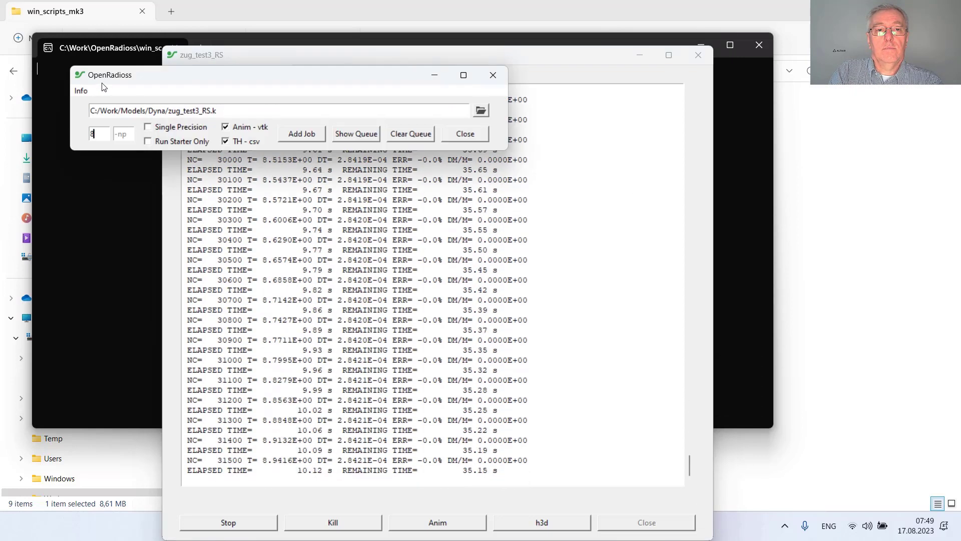
click(481, 111)
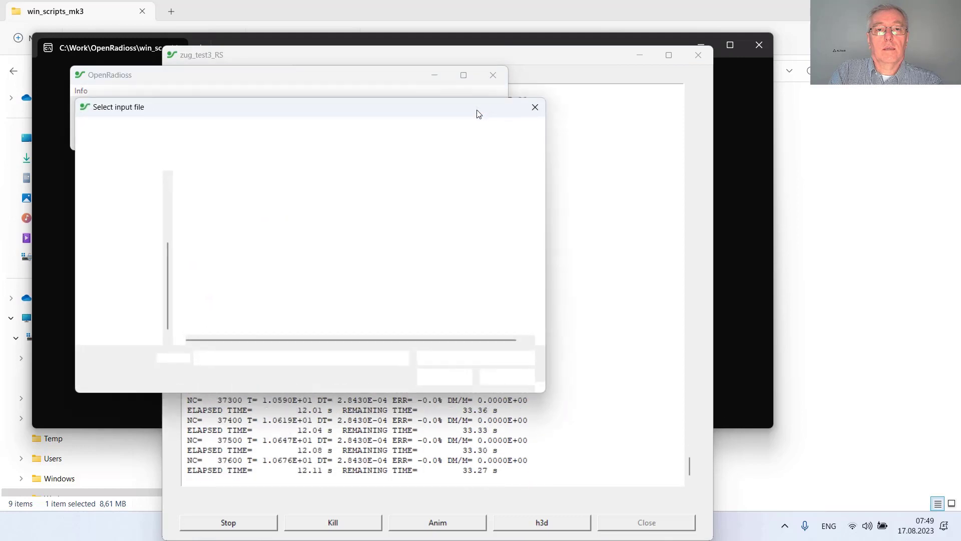
click(279, 134)
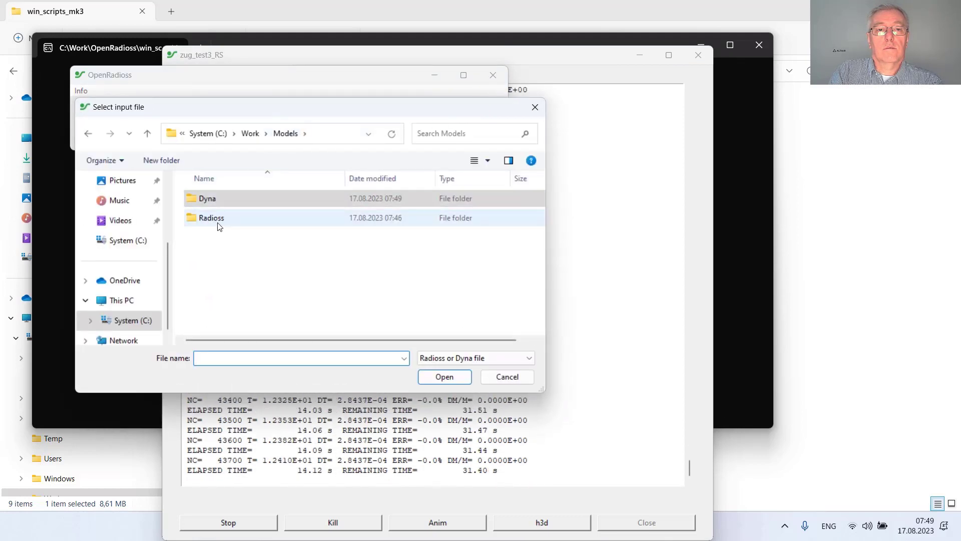
double_click(217, 219)
click(228, 200)
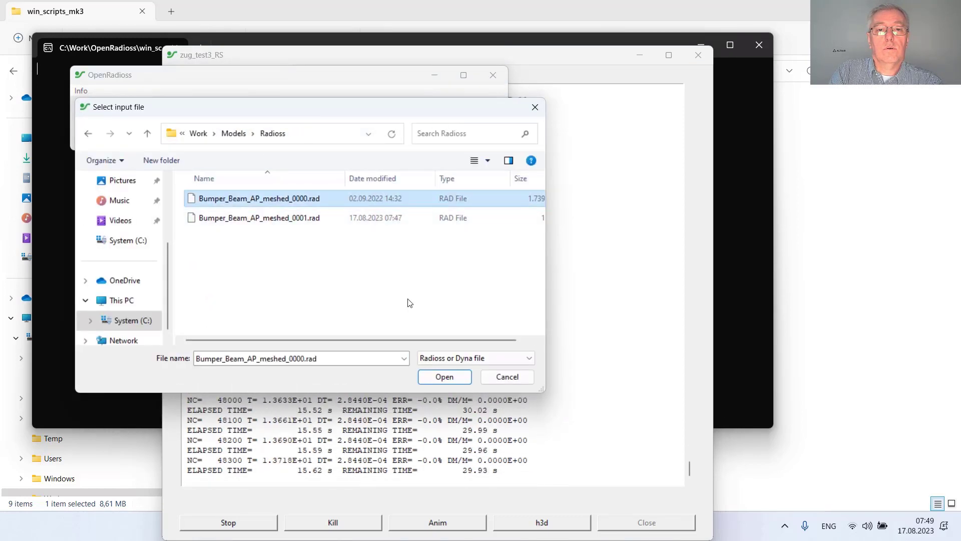
click(432, 378)
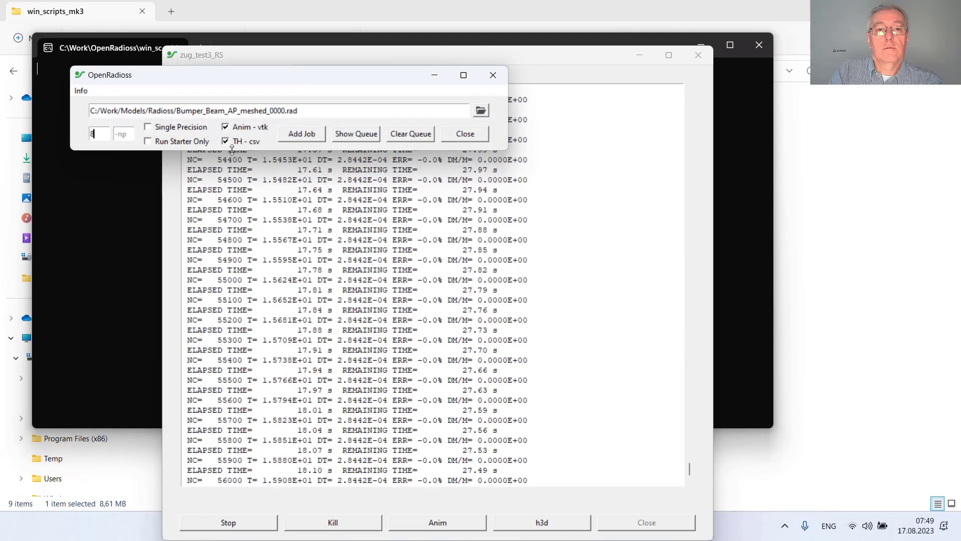
click(313, 134)
click(463, 303)
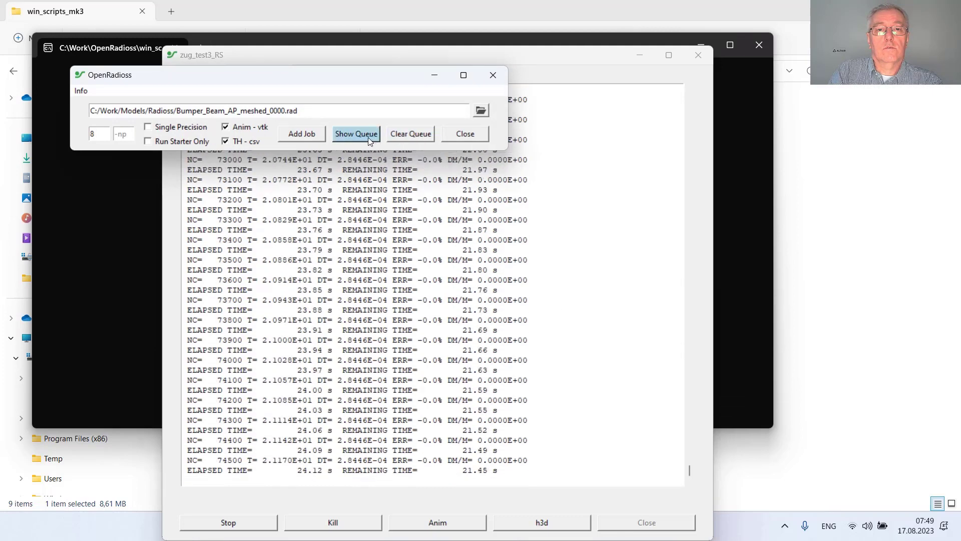
Check the Bumper_Beam entry in the Job Queue list, then close the list.
click(368, 137)
click(308, 140)
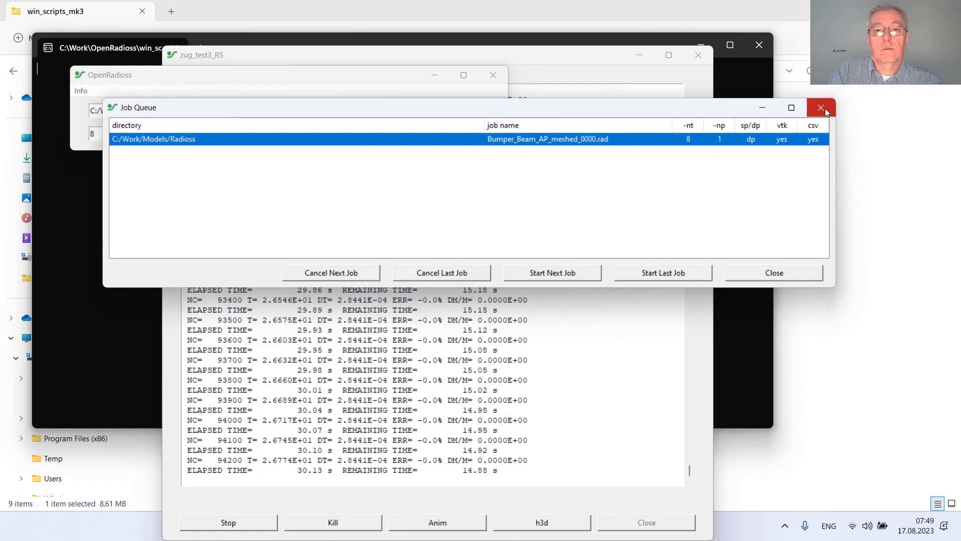
click(775, 271)
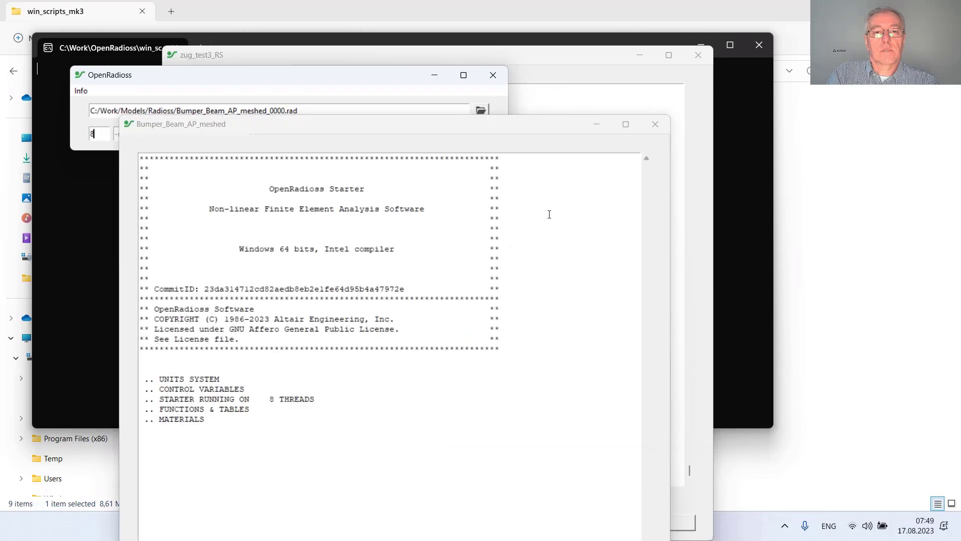
Drag the Bumper_Beam_AP_meshed log window to the upper right of the screen.
drag(562, 131, 807, 37)
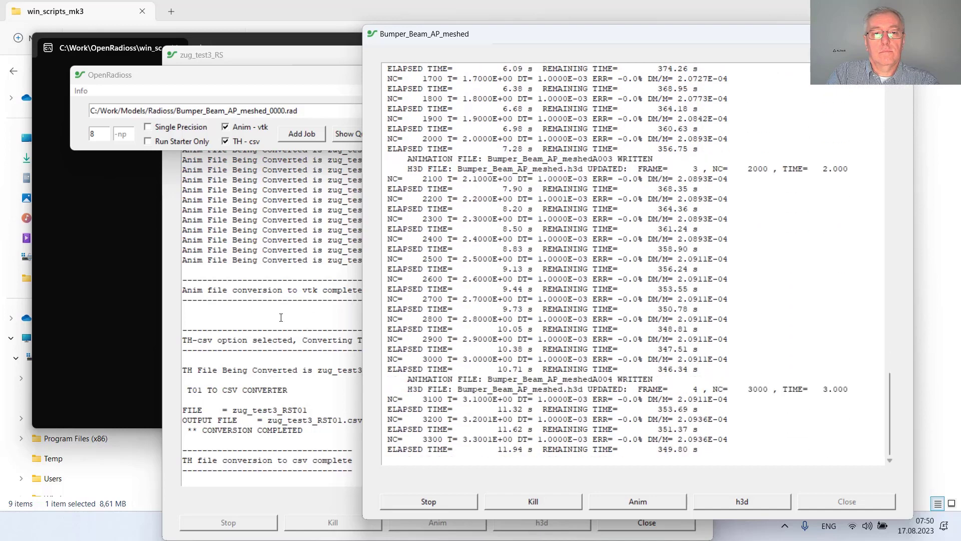
Scroll through the finished zug_test3_RS log, close it, and bring the win_scripts_mk3 Explorer window forward.
click(257, 319)
scroll(257, 319, up, 20)
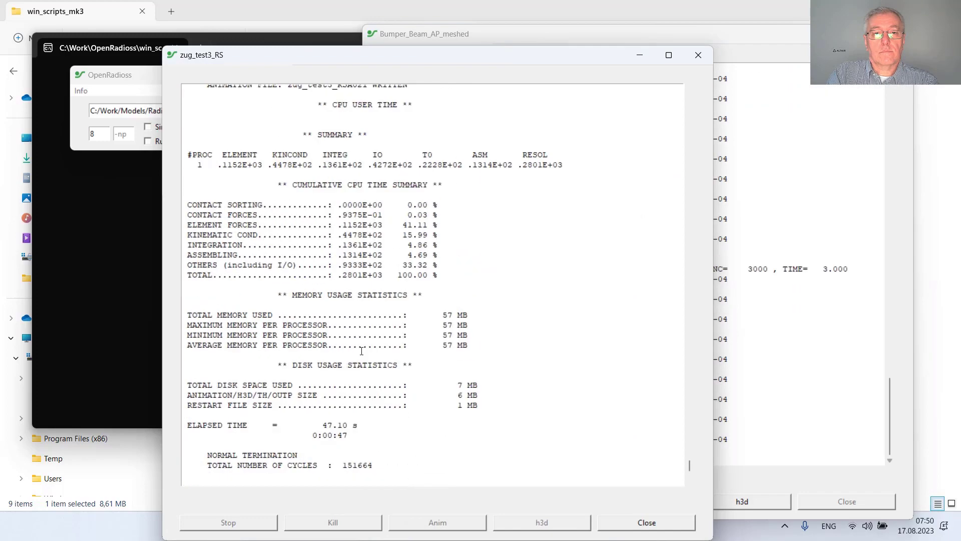
scroll(359, 351, up, 20)
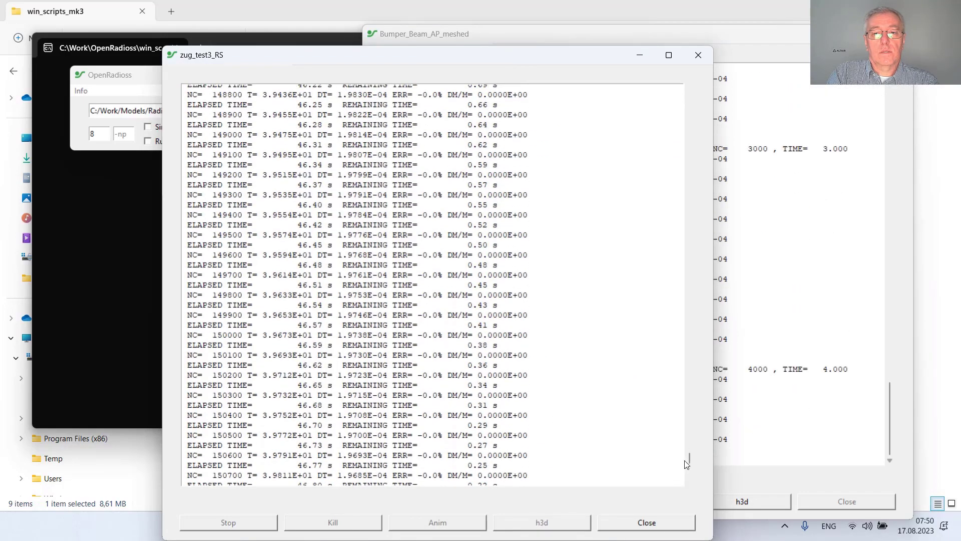
drag(698, 440, 704, 101)
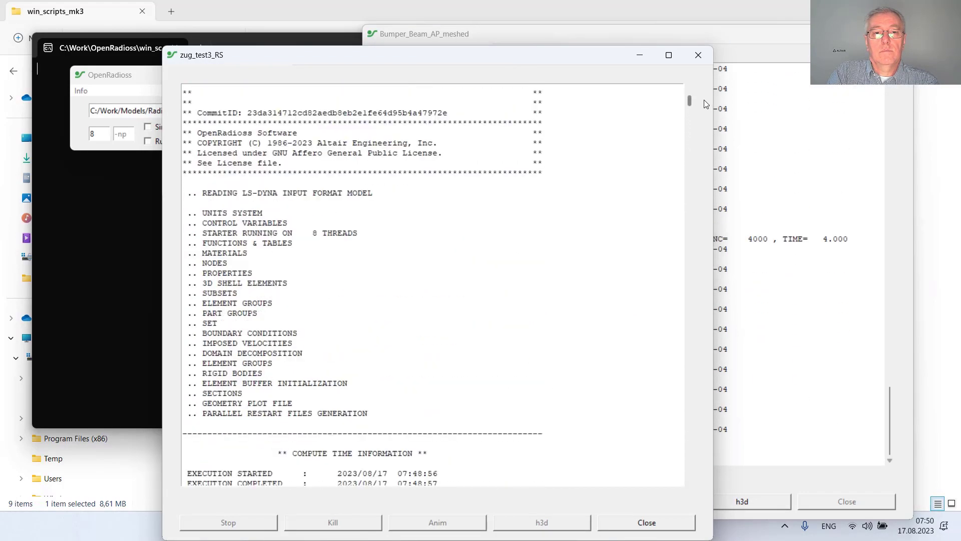
drag(201, 193, 401, 194)
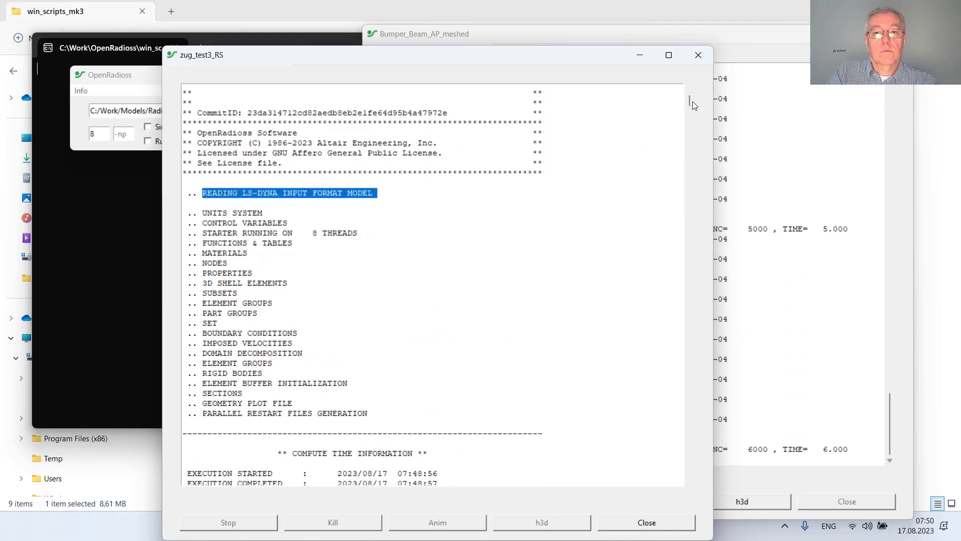
drag(688, 101, 670, 476)
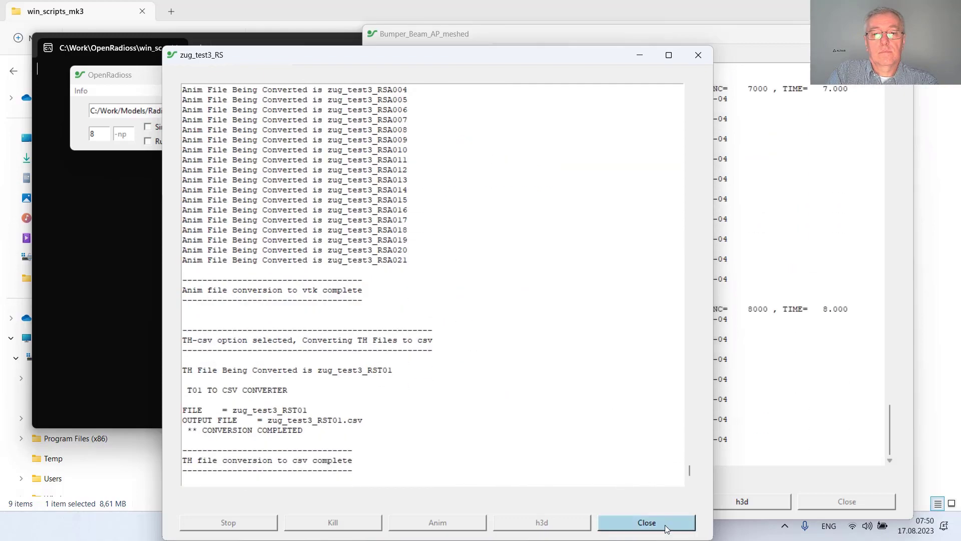
click(646, 522)
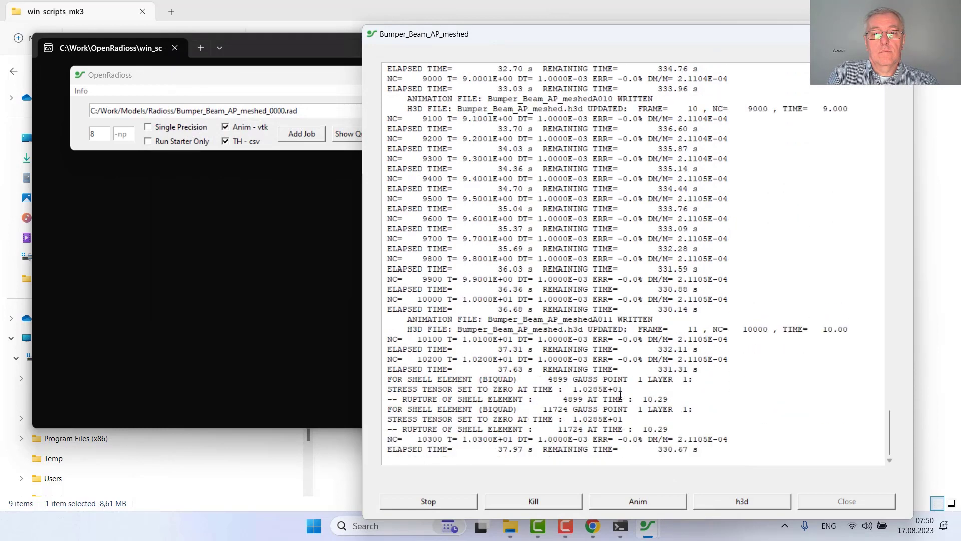
click(510, 525)
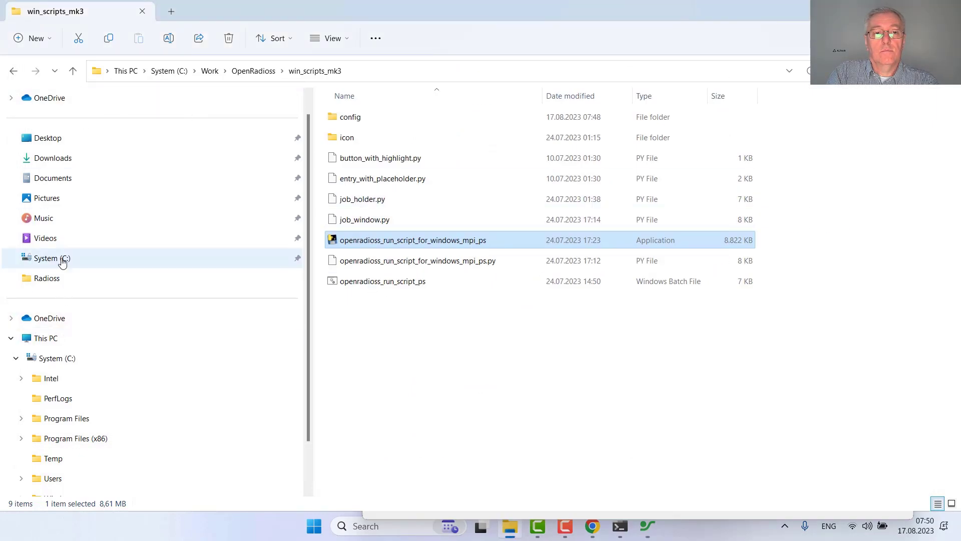
Open Work > Models > Dyna and scroll through zug_test3's VTK and CSV outputs.
click(13, 72)
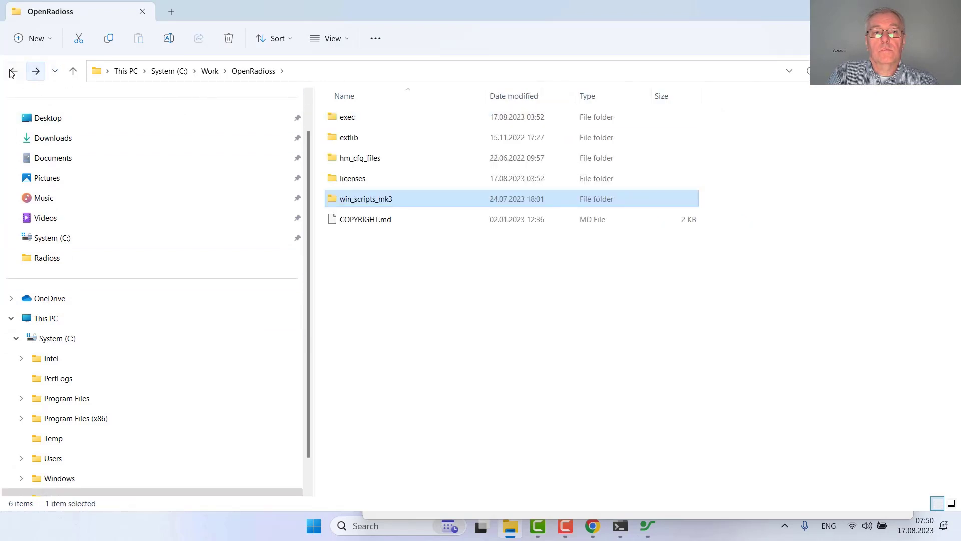
click(14, 71)
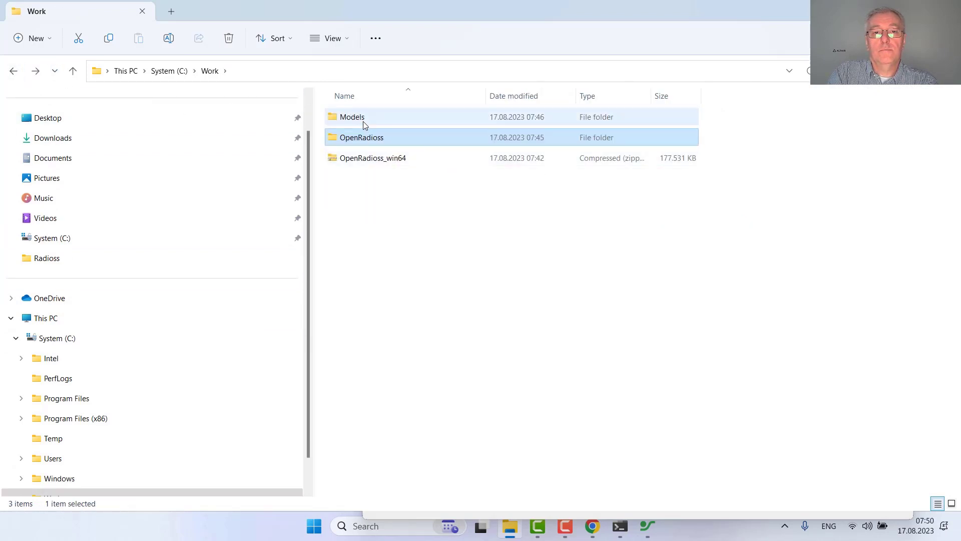
double_click(363, 122)
double_click(364, 119)
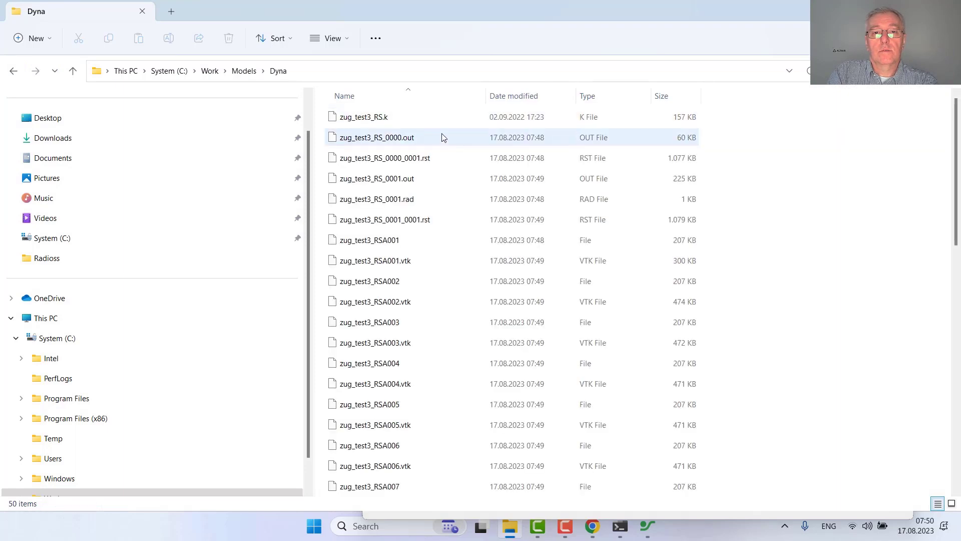
scroll(442, 334, down, 10)
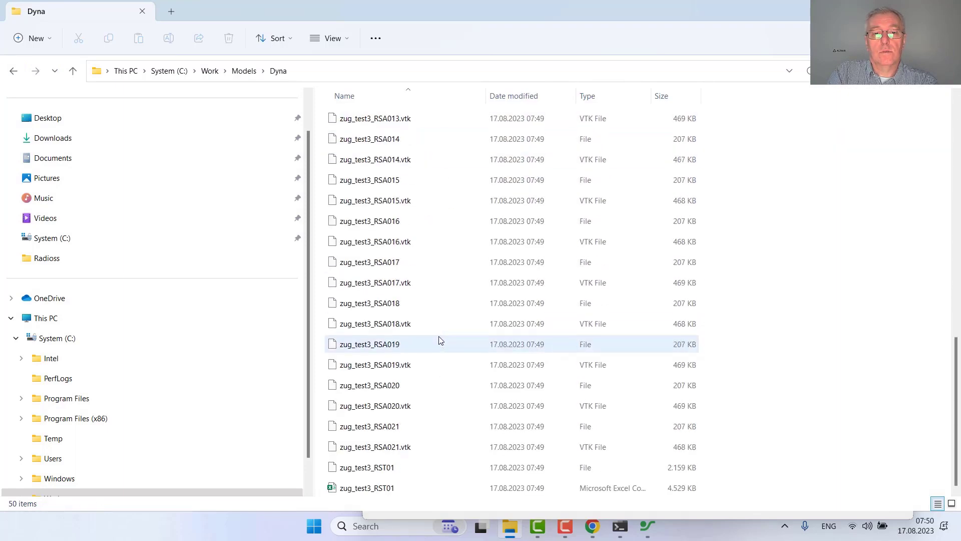
scroll(438, 338, up, 10)
Open the Radioss folder and select the newest animation files A017 and A018.
click(14, 71)
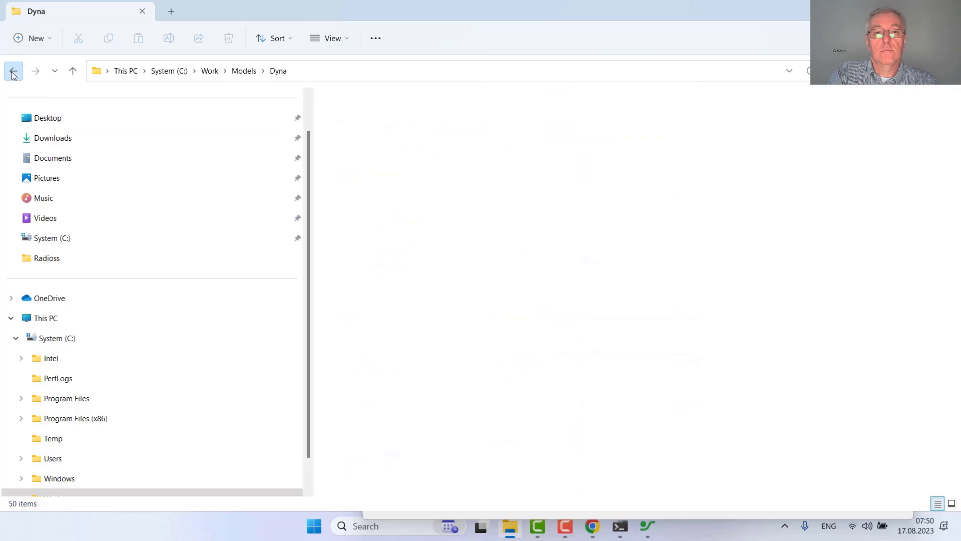
double_click(376, 139)
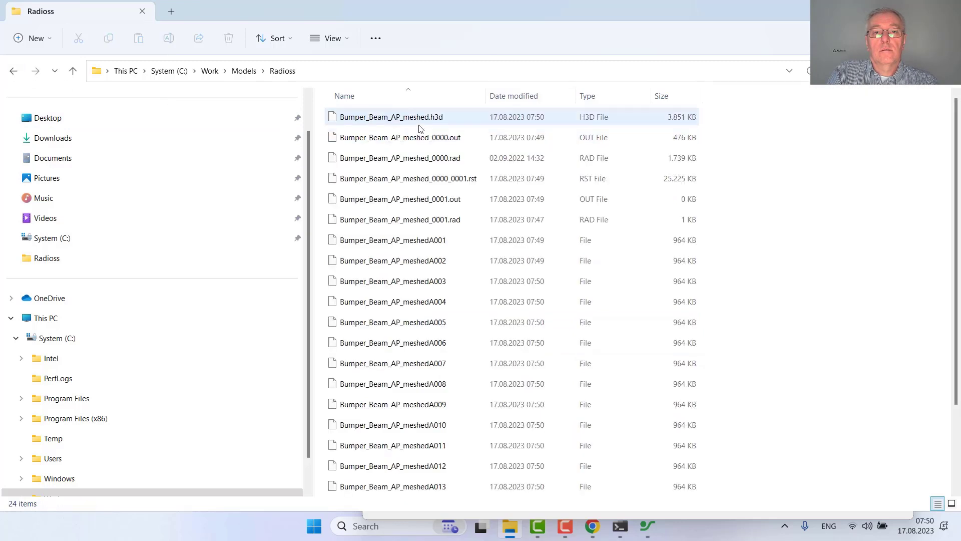
scroll(431, 338, down, 2)
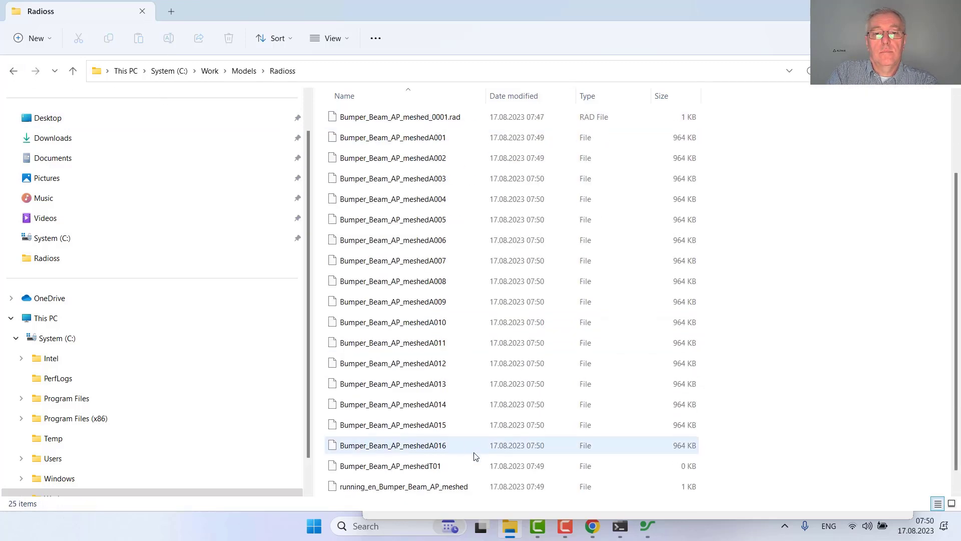
click(462, 467)
scroll(464, 480, down, 1)
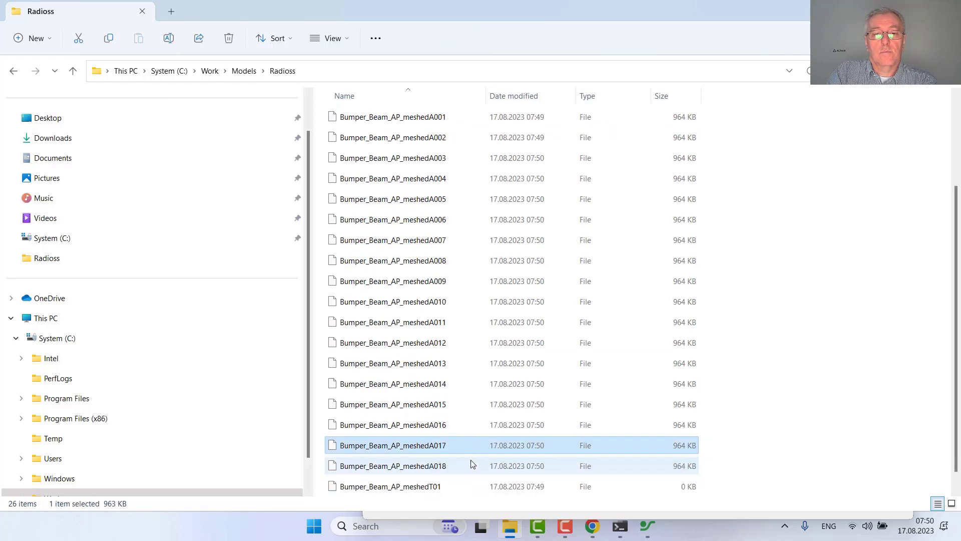
click(470, 466)
Keep following new Bumper_Beam animation files A022 and A024 as they appear in Radioss.
scroll(465, 470, down, 1)
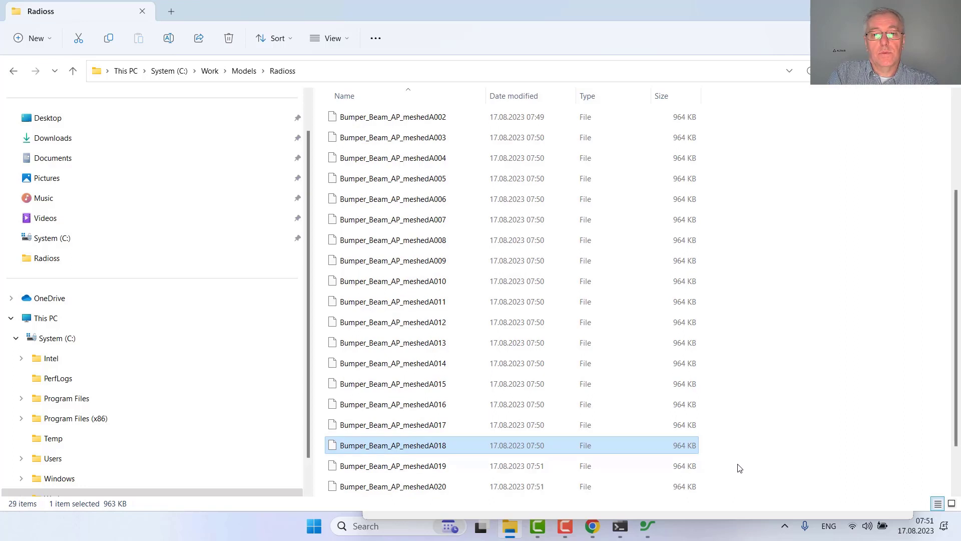
scroll(740, 468, down, 1)
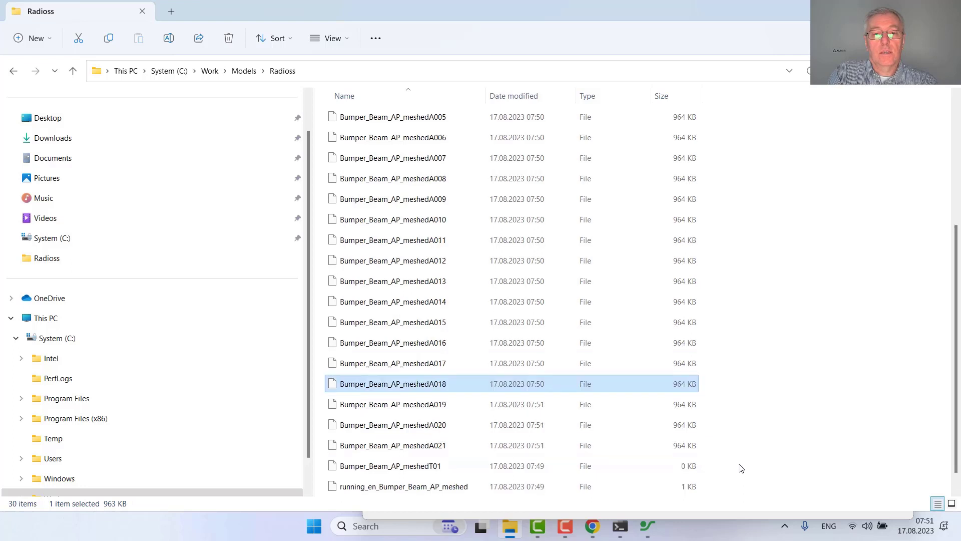
click(463, 467)
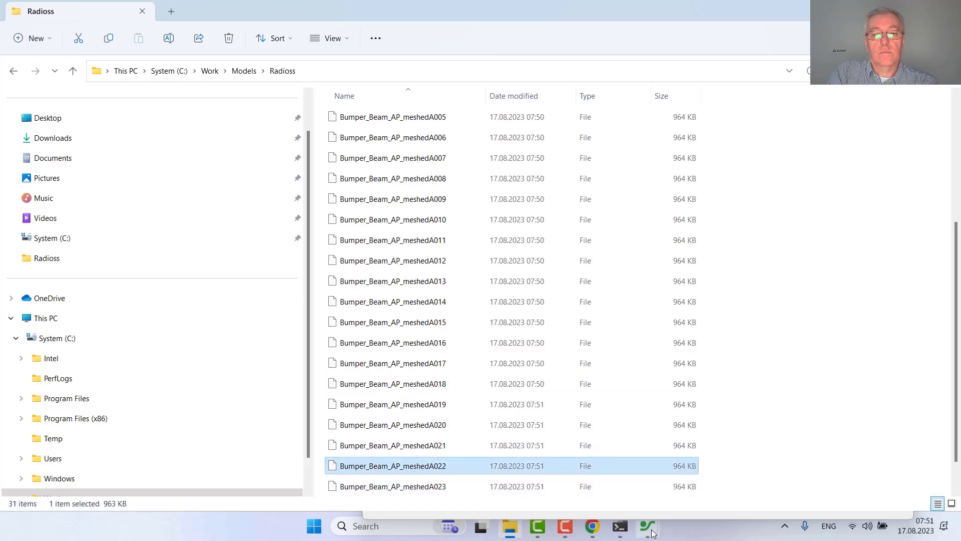
mouse_move(653, 533)
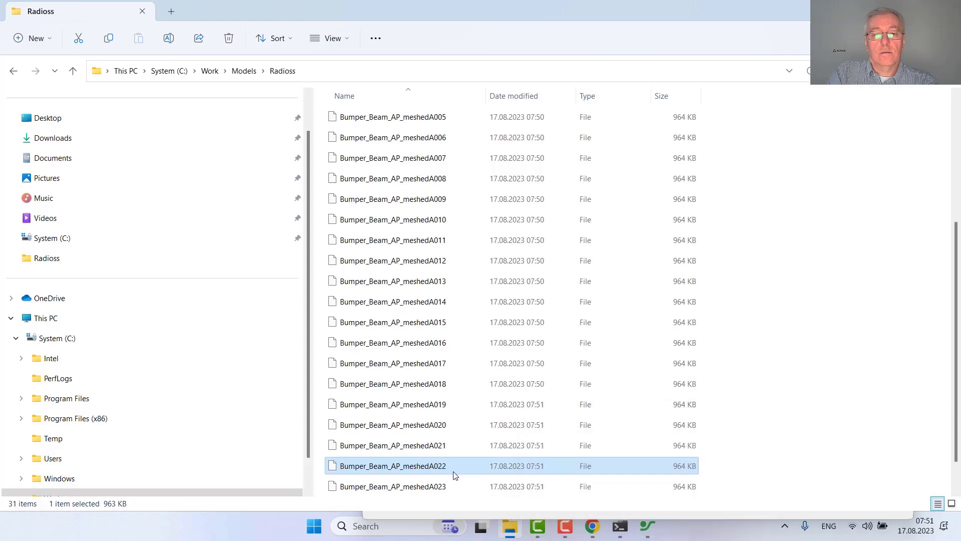
scroll(578, 489, down, 1)
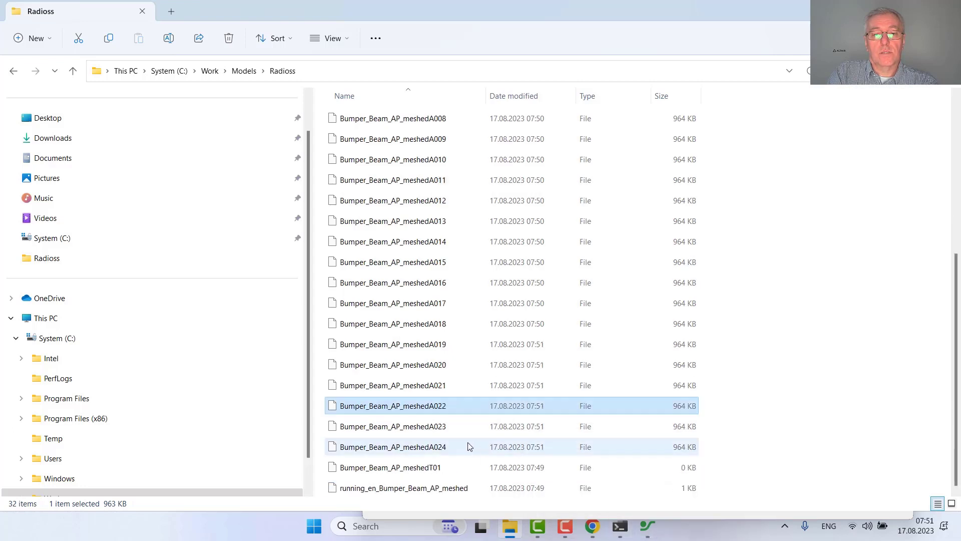
click(461, 445)
mouse_move(644, 531)
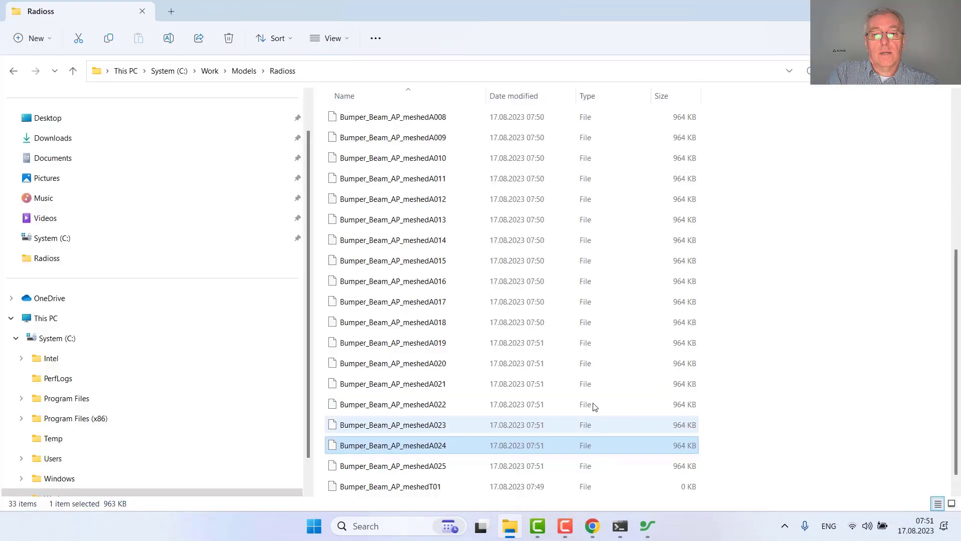
click(543, 368)
Bring the running Bumper_Beam_AP_meshed log forward, follow its cycles, then launch Task Manager.
mouse_move(646, 525)
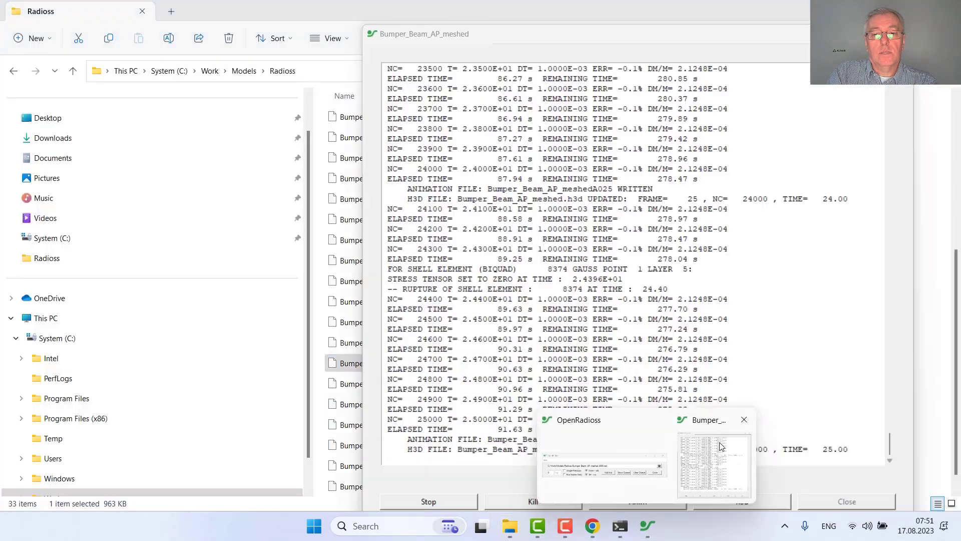
click(716, 461)
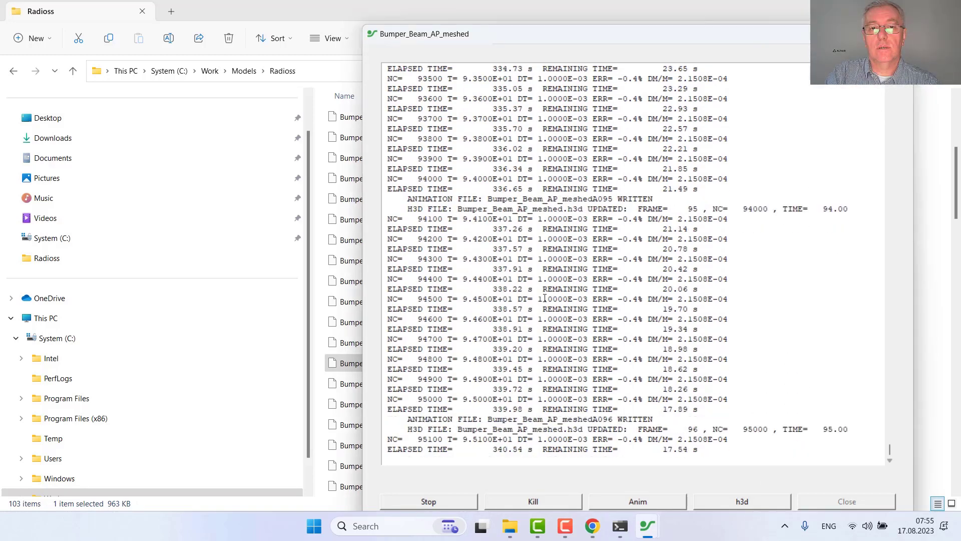
key(ctrl+shift+Escape)
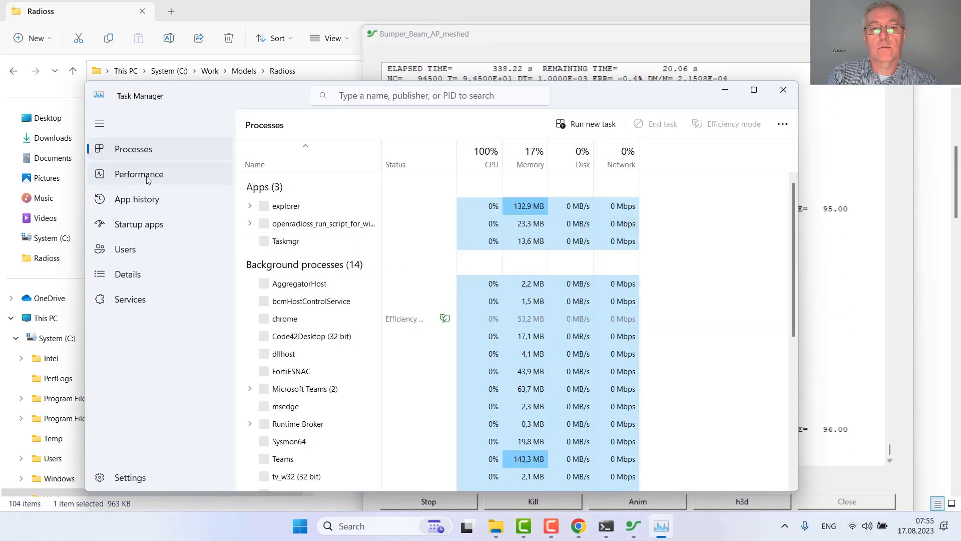
Show Task Manager's Performance page, with CPU usage at 100% during the solver run.
click(151, 175)
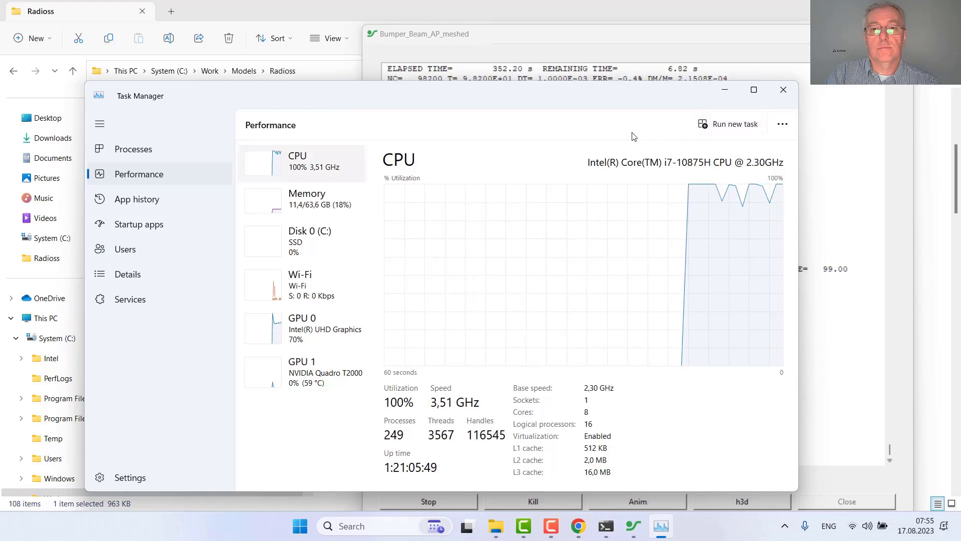
Close Task Manager and let Bumper_Beam_AP_meshed terminate normally after 100001 cycles.
click(783, 90)
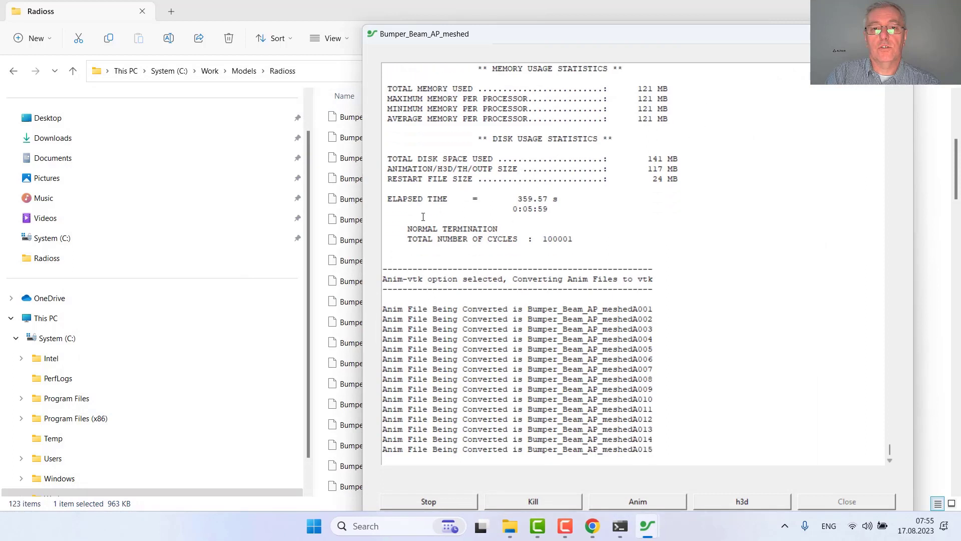